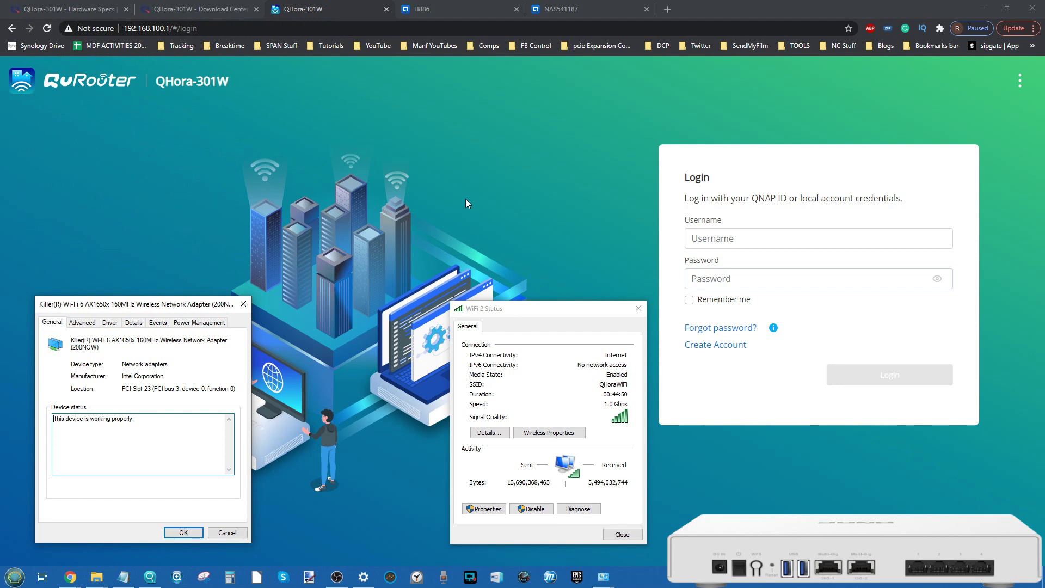
Step: Move the Wi-Fi 2 status window aside, then close the adapter properties and Wi-Fi 2 status dialogs
{"action": "left_click_drag", "start_coordinate": [499, 312], "coordinate": [521, 309]}
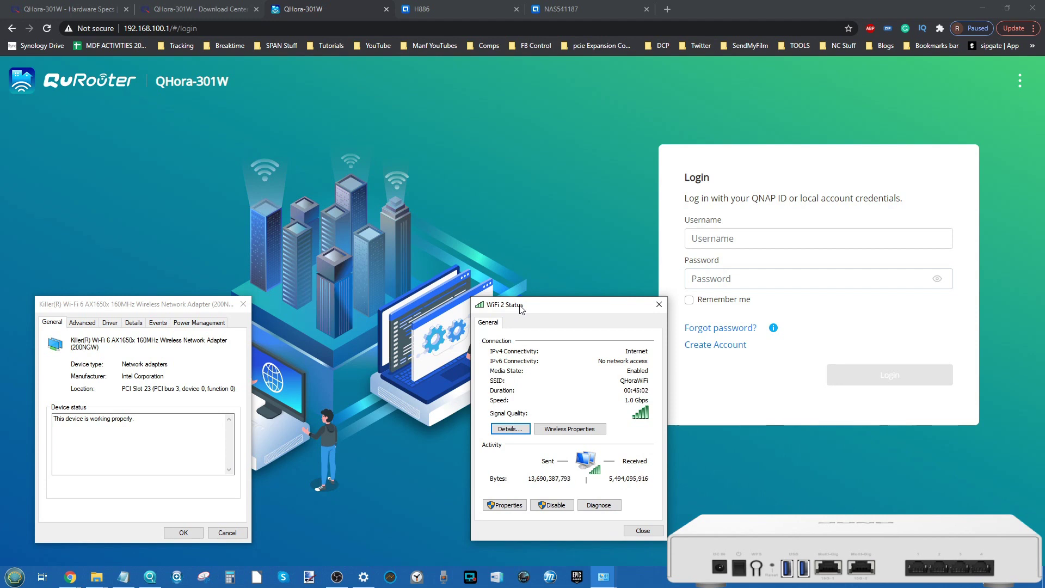
{"action": "left_click_drag", "start_coordinate": [521, 310], "coordinate": [521, 315]}
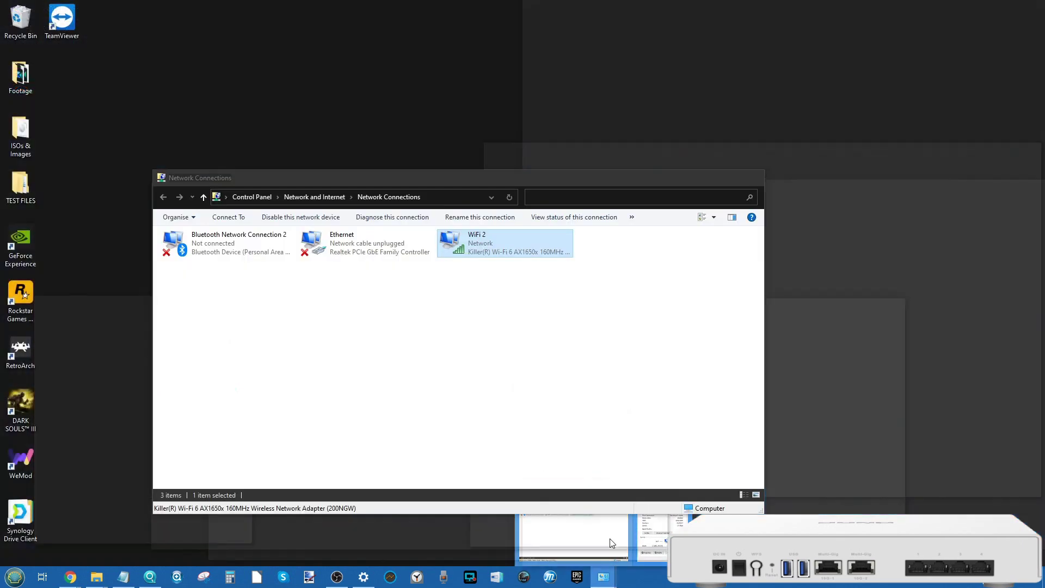
{"action": "left_click", "coordinate": [612, 542]}
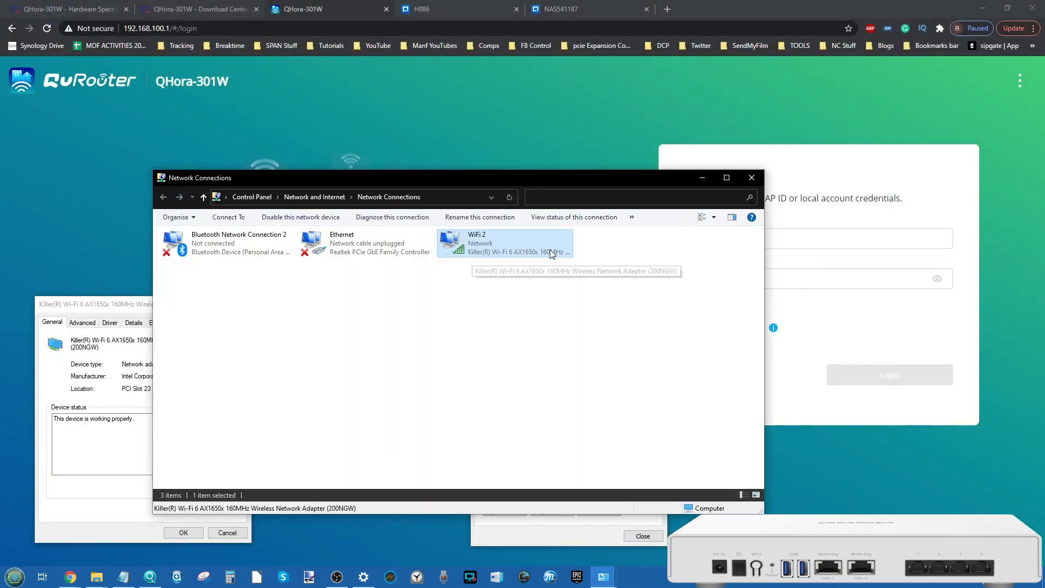
{"action": "left_click", "coordinate": [702, 180]}
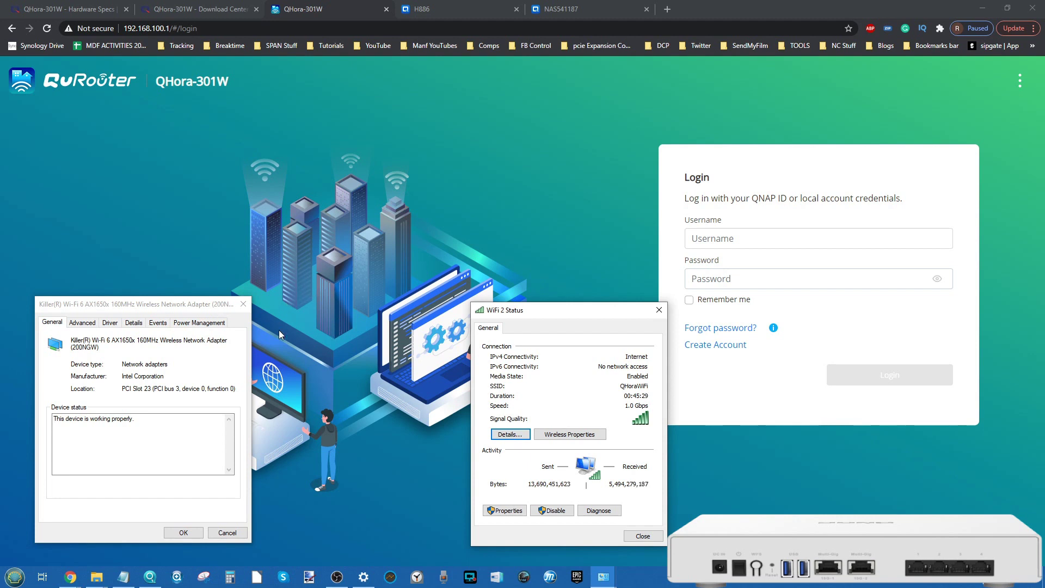
{"action": "left_click", "coordinate": [243, 304]}
{"action": "left_click", "coordinate": [659, 311]}
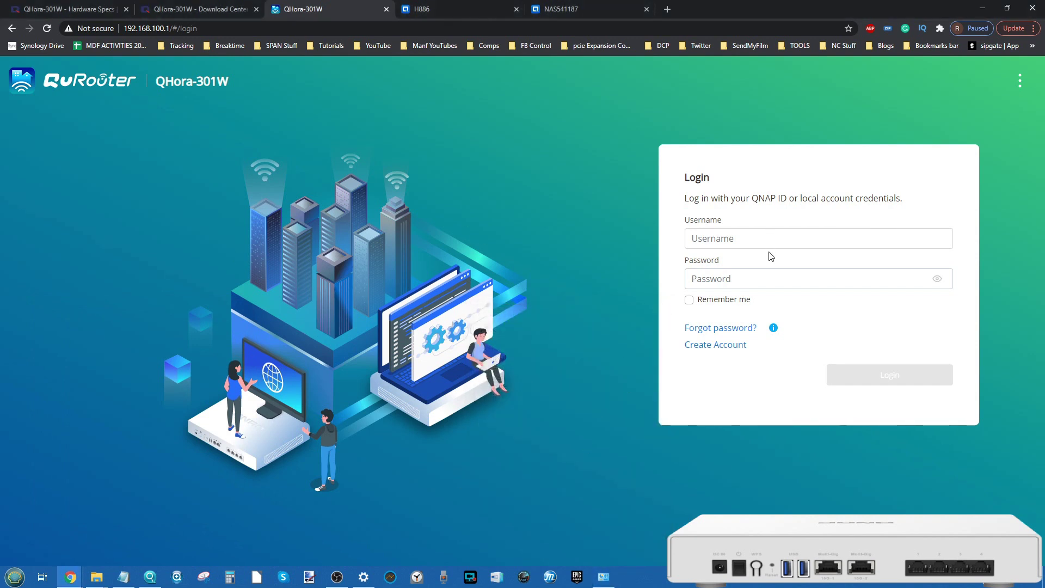
Step: Sign in to the QuRouter as admin with the account password
{"action": "type", "text": "admin"}
{"action": "key", "text": "Tab"}
{"action": "type", "text": "********"}
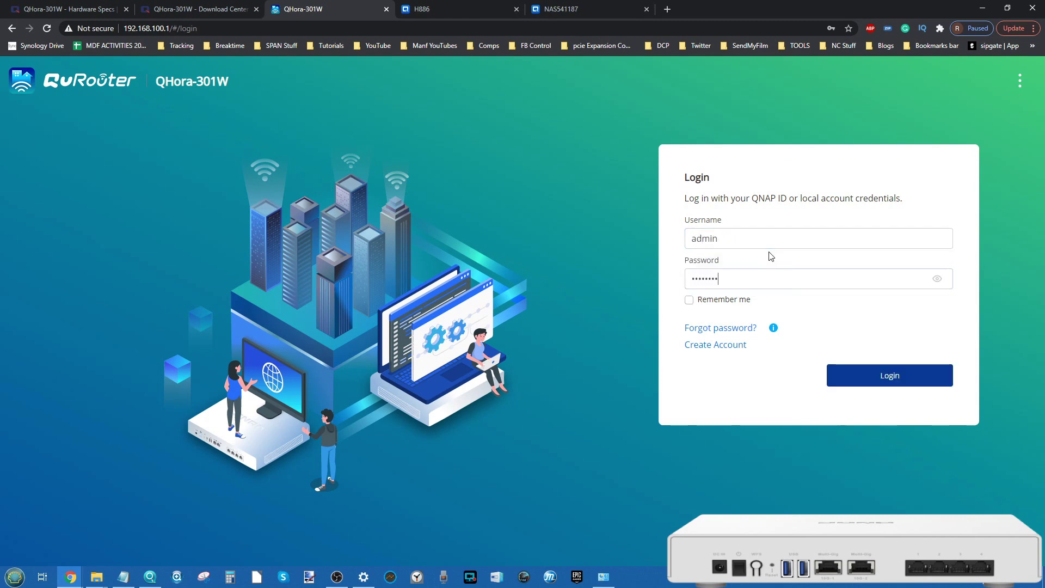
{"action": "key", "text": "Return"}
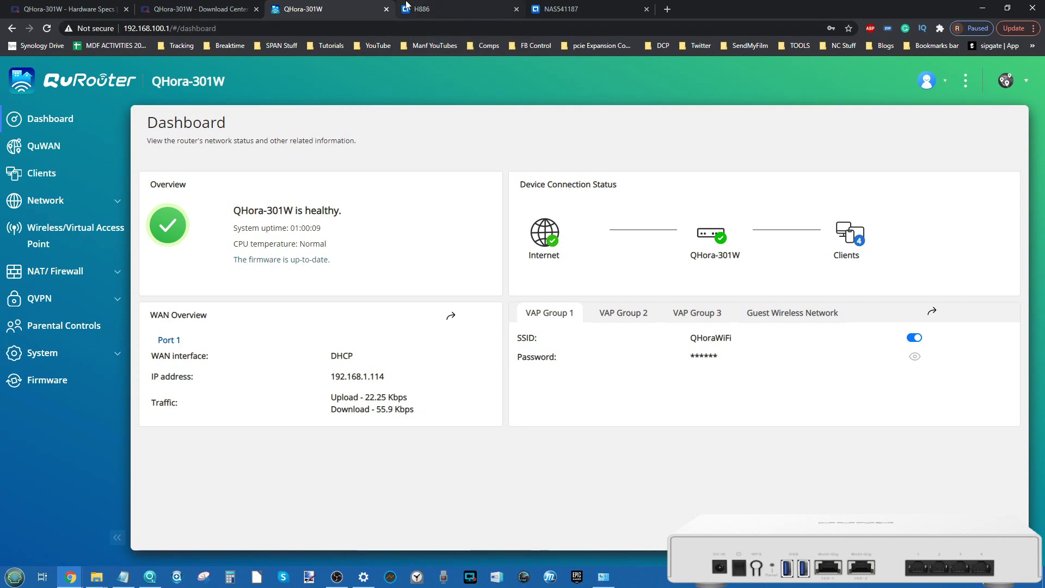
{"action": "left_click", "coordinate": [455, 5]}
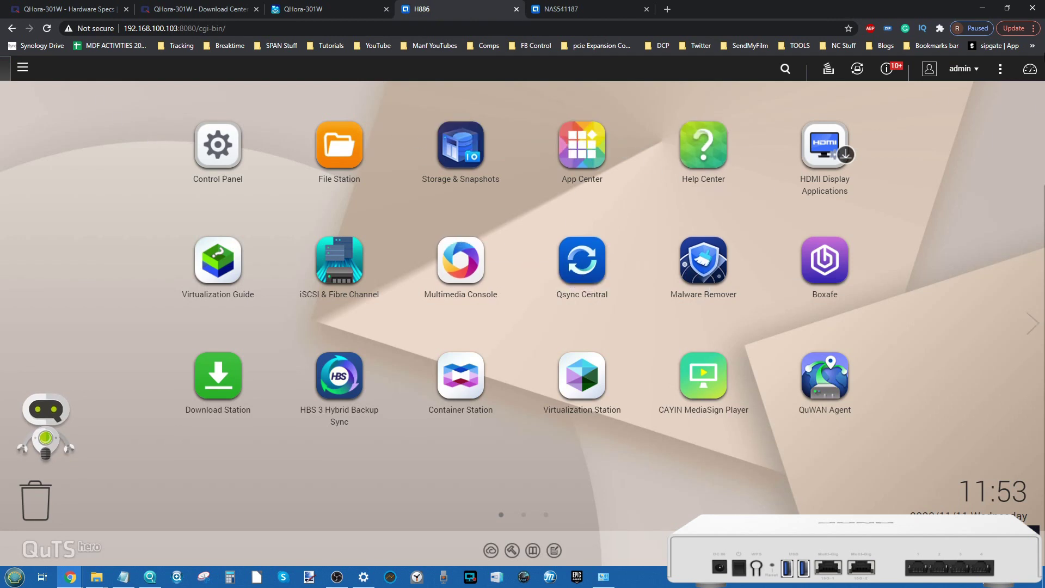
{"action": "left_click", "coordinate": [1030, 69]}
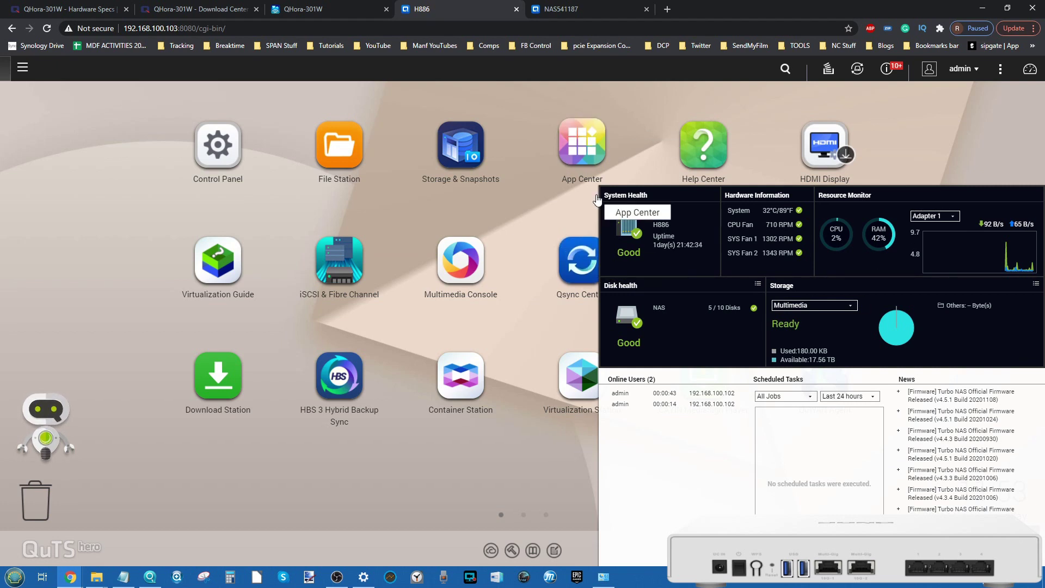
{"action": "left_click", "coordinate": [102, 180]}
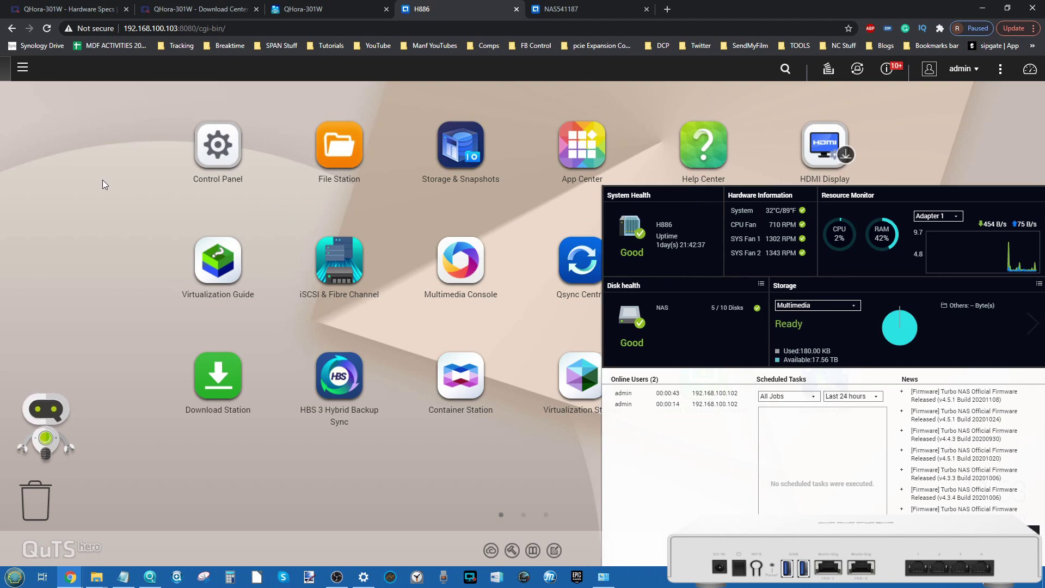
{"action": "left_click", "coordinate": [225, 148]}
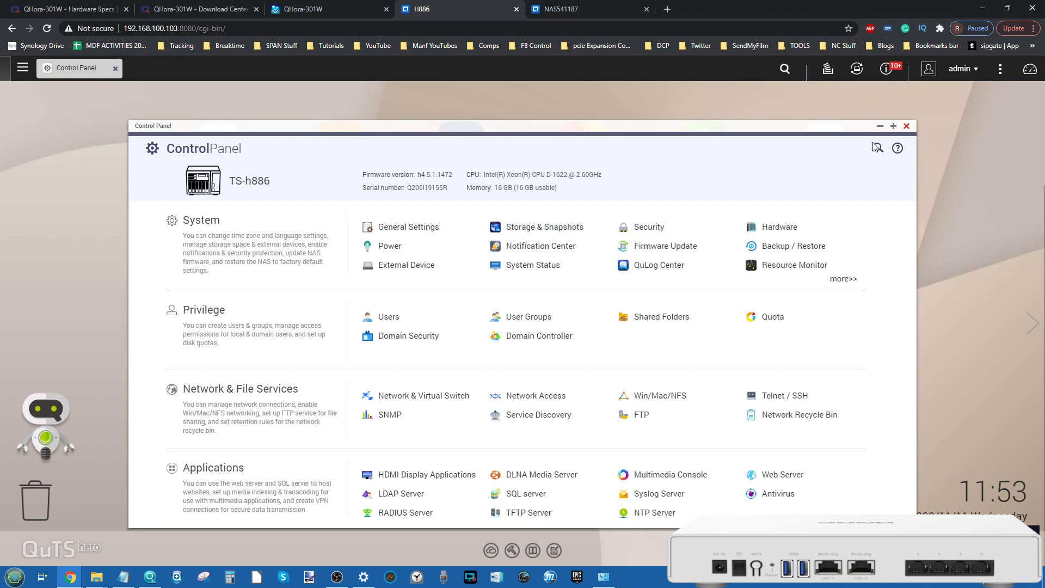
{"action": "left_click", "coordinate": [880, 126]}
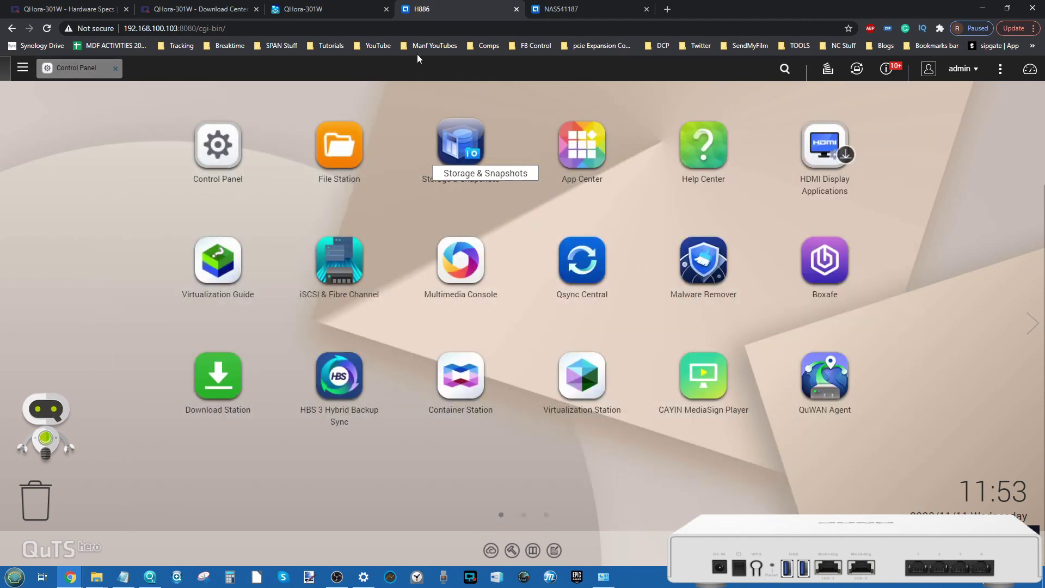
{"action": "left_click", "coordinate": [349, 9]}
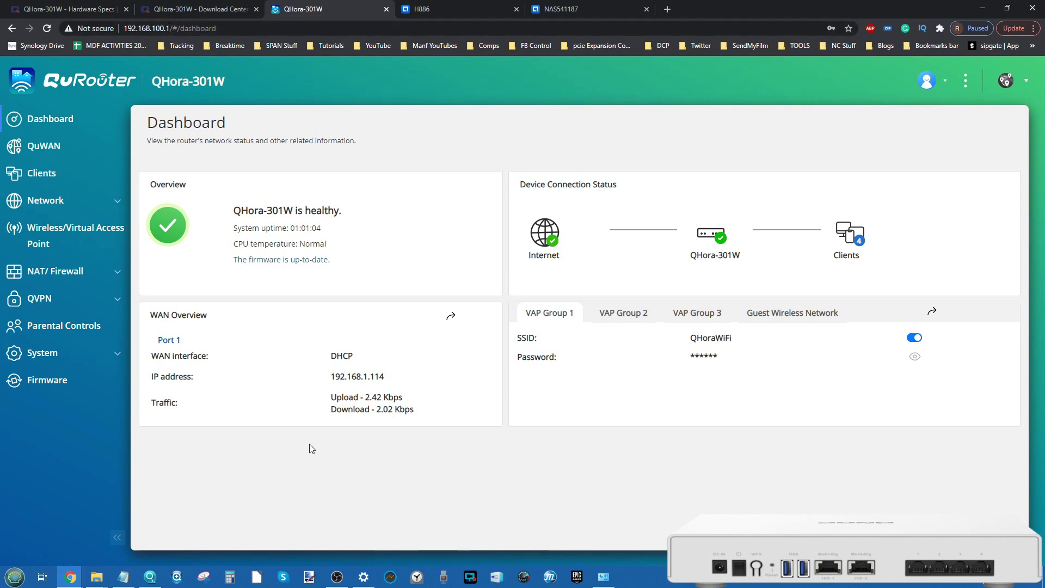
{"action": "left_click", "coordinate": [151, 576]}
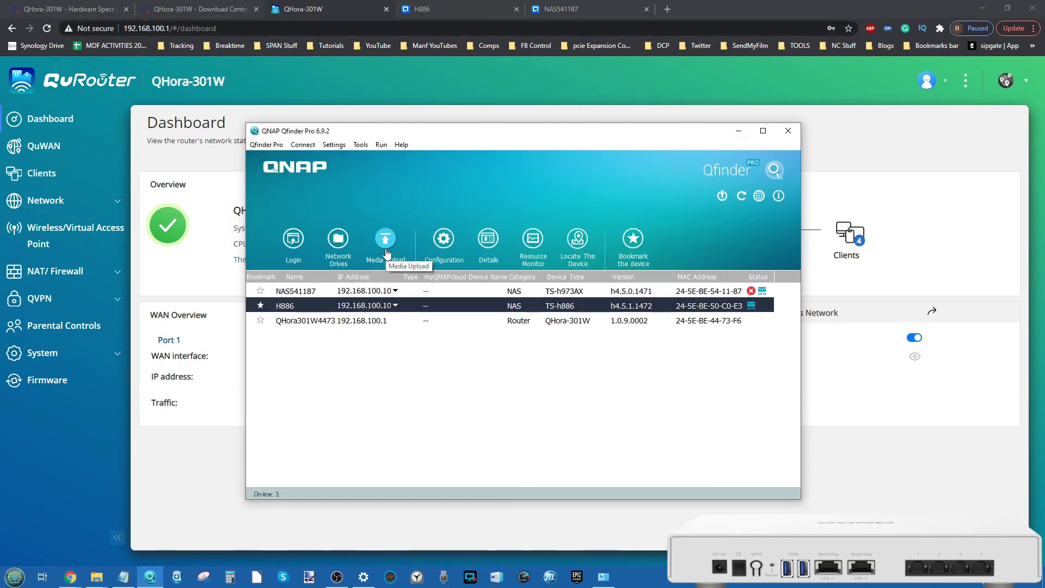
{"action": "left_click", "coordinate": [297, 293]}
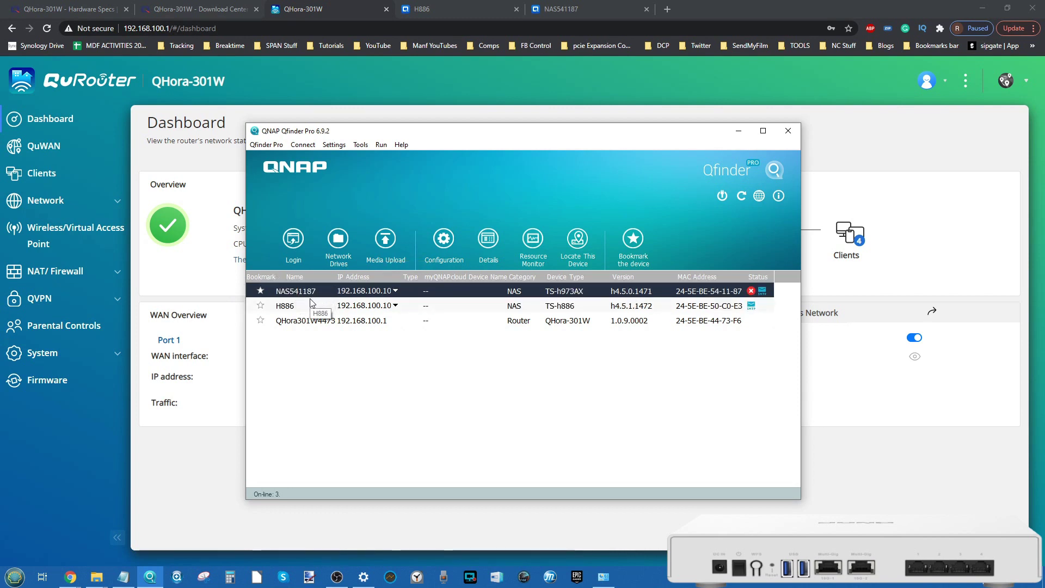
{"action": "left_click", "coordinate": [311, 302]}
{"action": "left_click", "coordinate": [394, 291]}
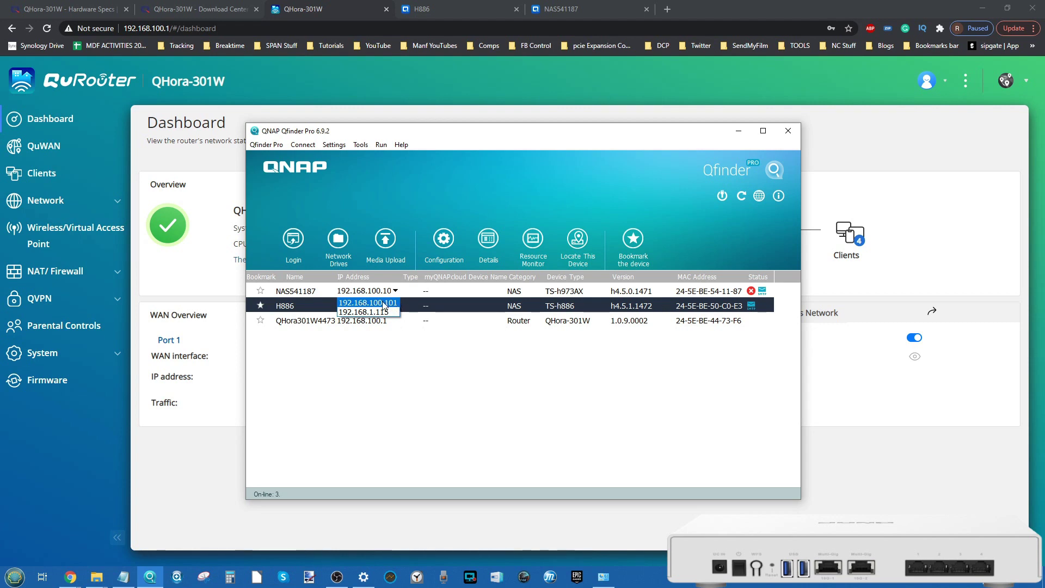
{"action": "left_click", "coordinate": [383, 304]}
{"action": "left_click", "coordinate": [739, 132]}
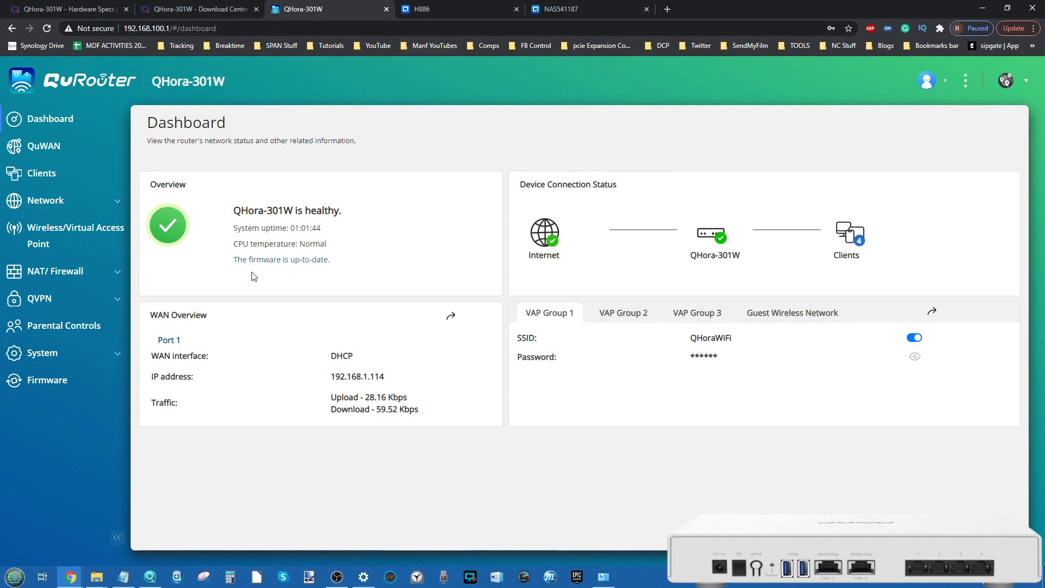
Step: Highlight the dashboard's firmware up-to-date message and the WAN interface label
{"action": "left_click_drag", "start_coordinate": [280, 260], "coordinate": [359, 255]}
{"action": "left_click", "coordinate": [320, 223]}
{"action": "left_click_drag", "start_coordinate": [169, 355], "coordinate": [160, 357]}
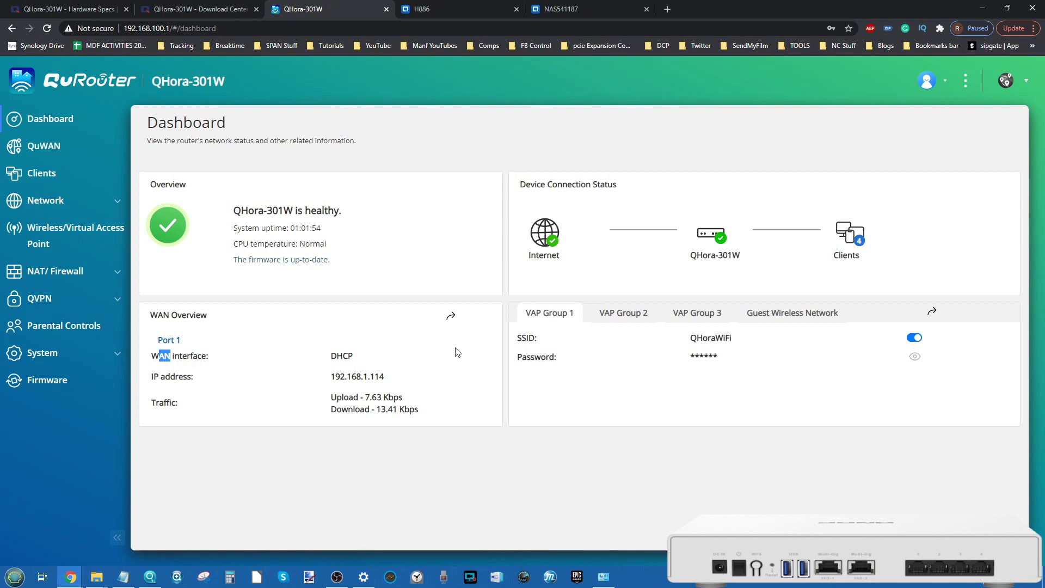
{"action": "left_click", "coordinate": [117, 180]}
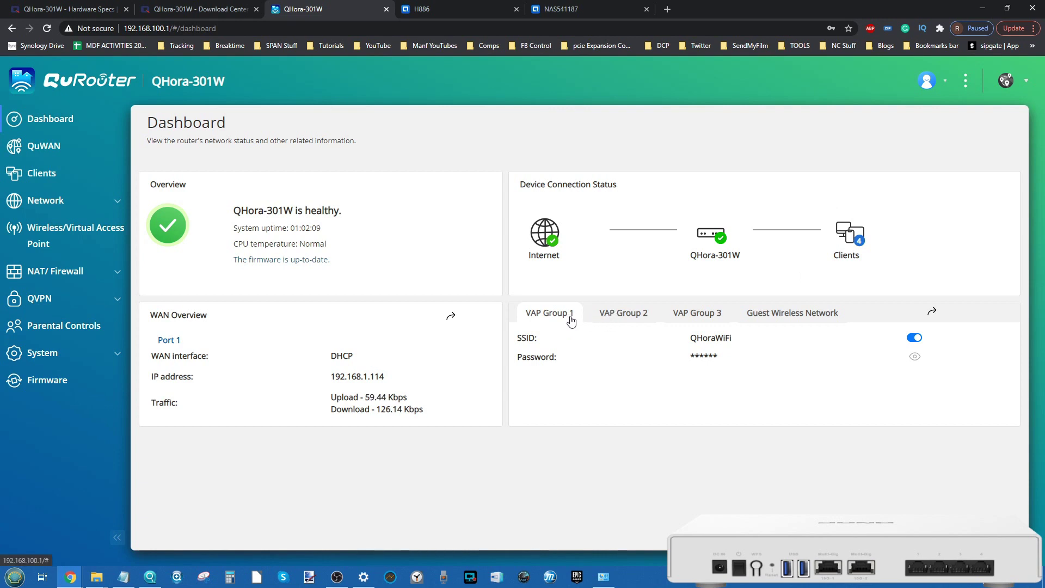
Step: Cycle through the VAP Group 1, 2, 3 and Guest wireless networks, ending on VAP Group 2
{"action": "left_click", "coordinate": [650, 315]}
{"action": "left_click", "coordinate": [705, 313]}
{"action": "left_click", "coordinate": [633, 310]}
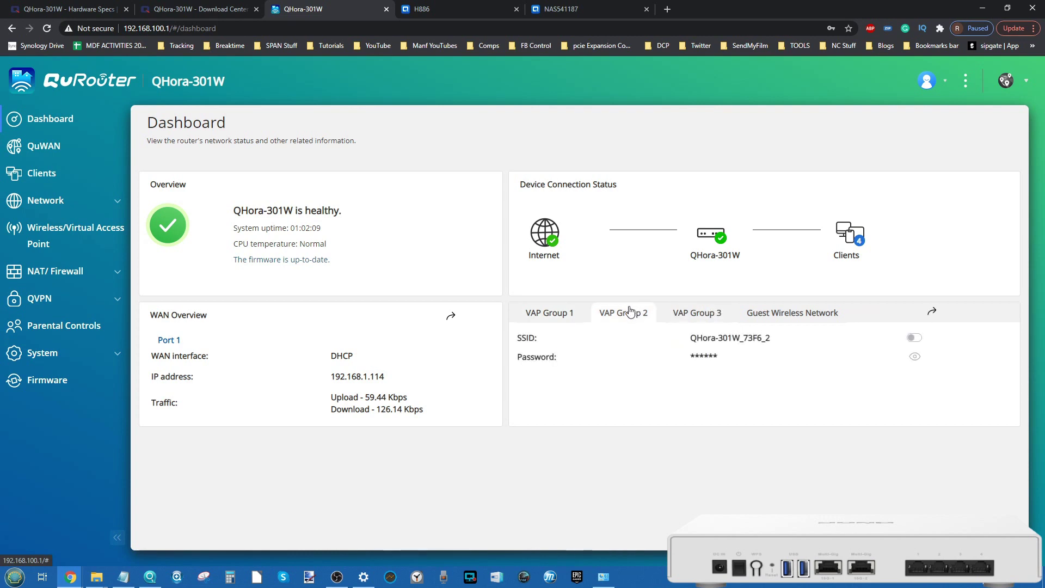
{"action": "left_click", "coordinate": [568, 316]}
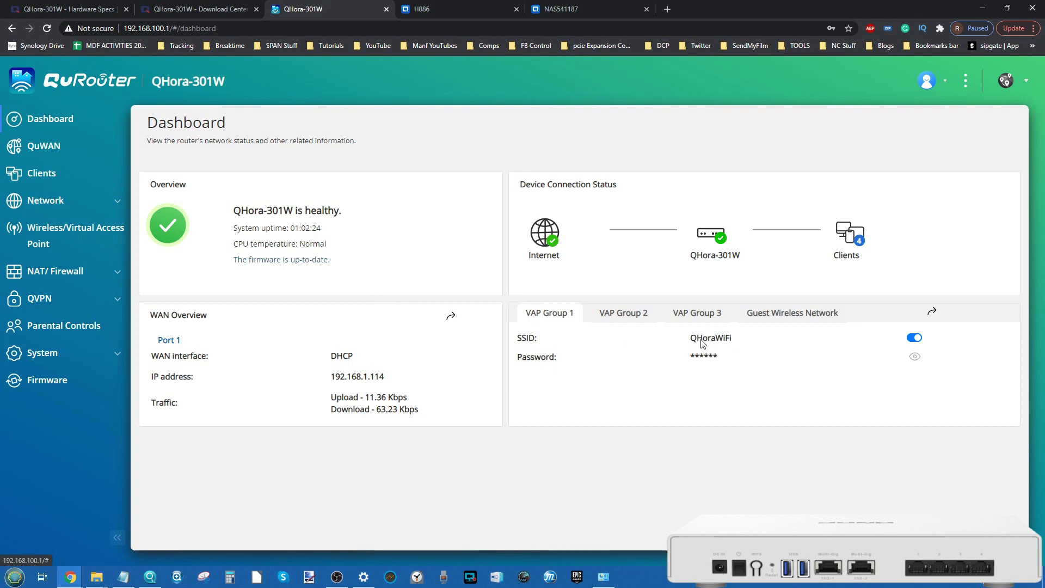
{"action": "left_click", "coordinate": [625, 319]}
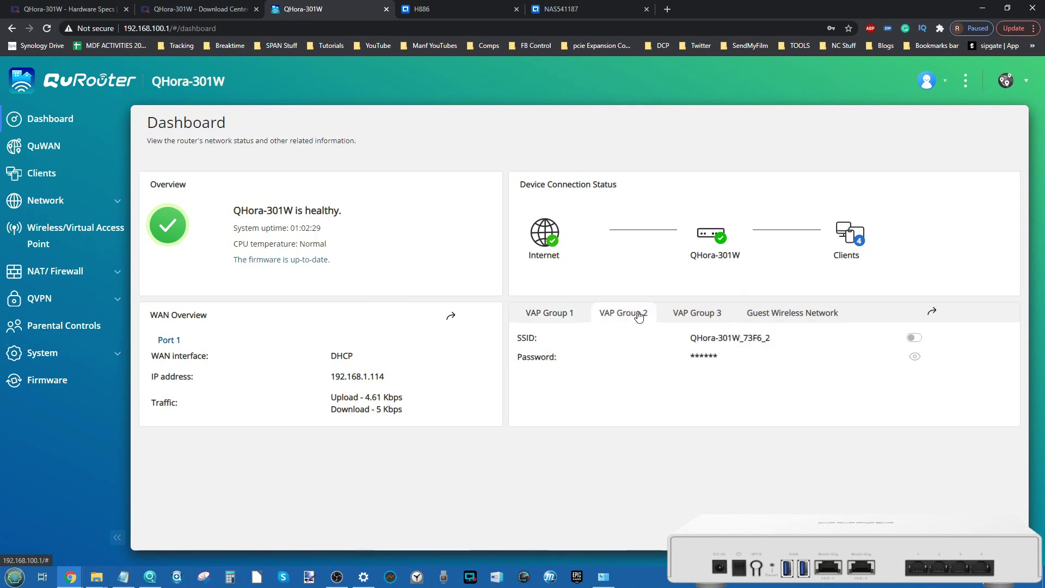
{"action": "left_click", "coordinate": [697, 311]}
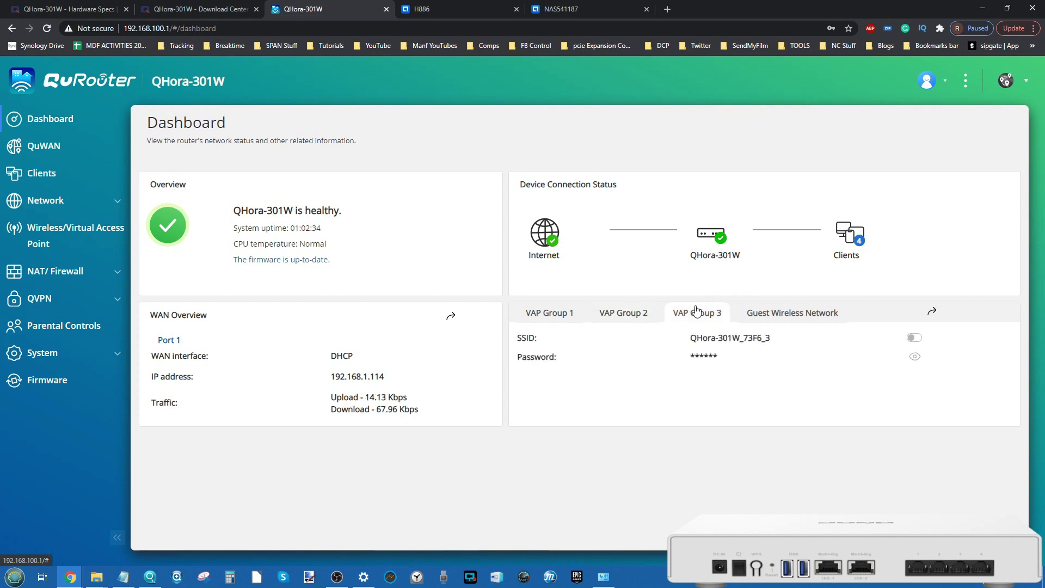
{"action": "left_click", "coordinate": [807, 309]}
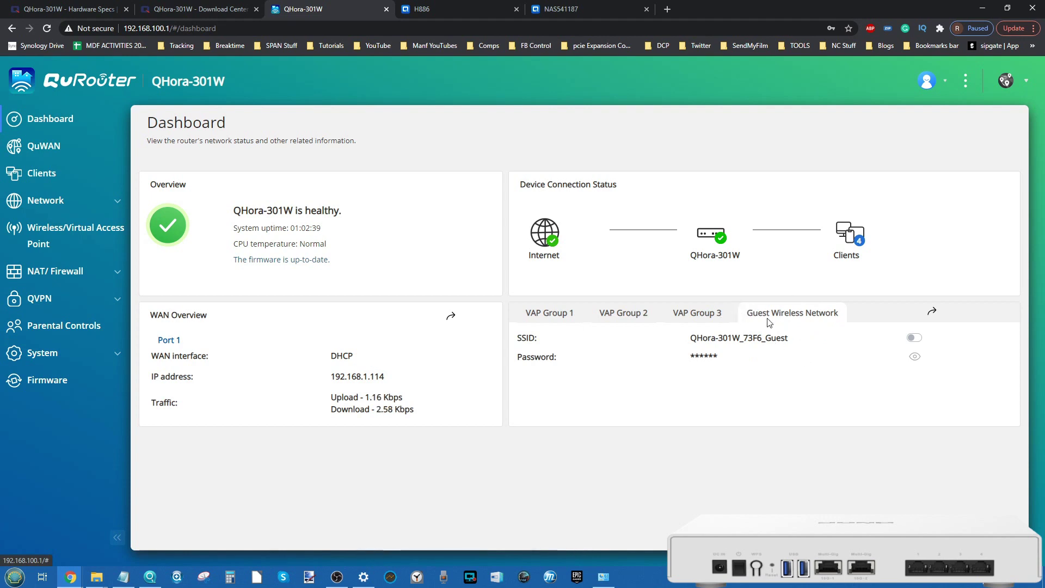
{"action": "left_click", "coordinate": [694, 318]}
{"action": "left_click", "coordinate": [627, 314]}
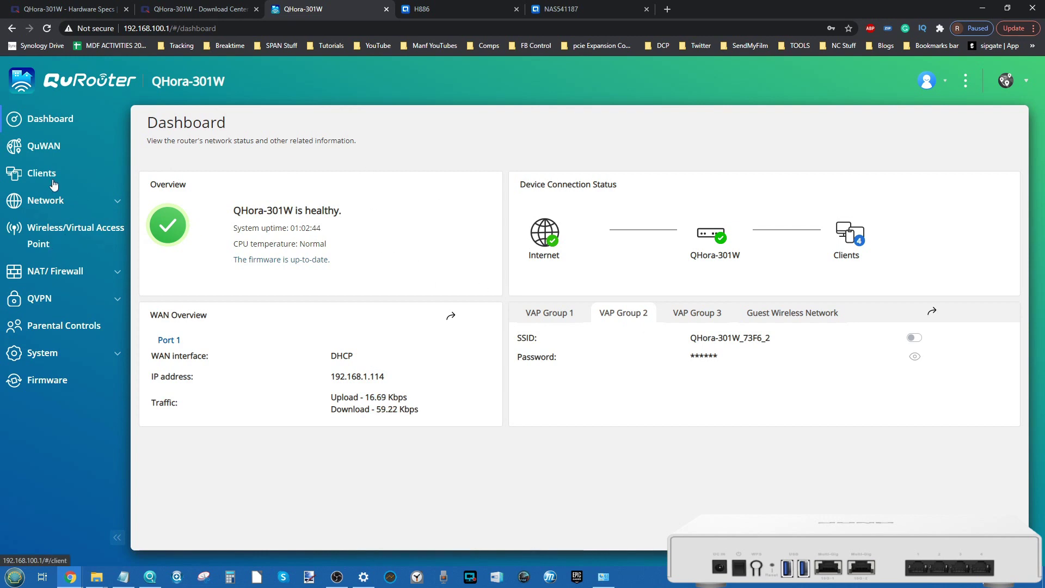
Step: Check the QuWAN configuration status, then open the Clients list of connected devices
{"action": "left_click", "coordinate": [57, 151]}
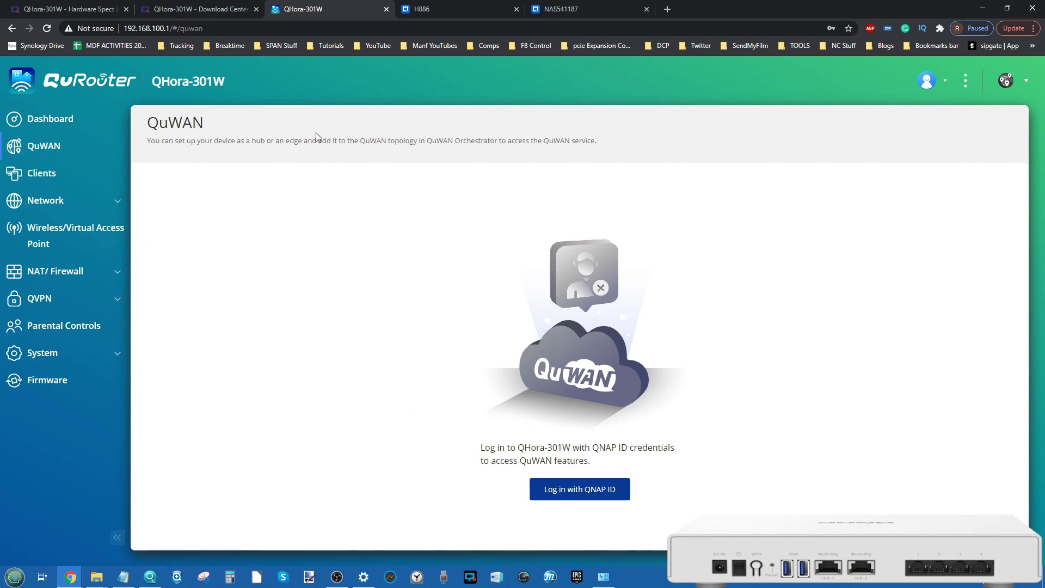
{"action": "left_click", "coordinate": [1027, 82]}
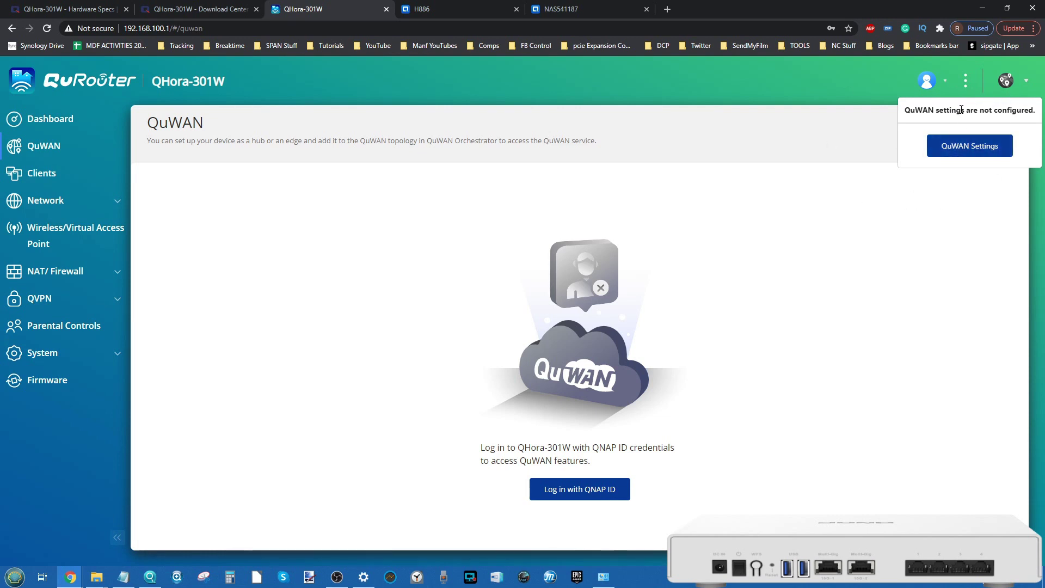
{"action": "left_click_drag", "start_coordinate": [934, 109], "coordinate": [909, 109]}
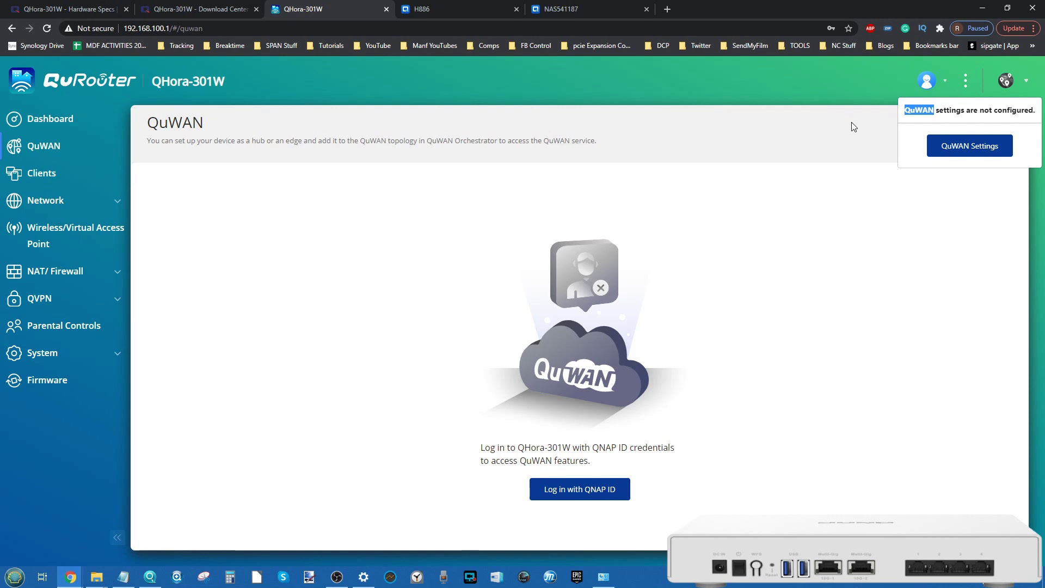
{"action": "left_click", "coordinate": [796, 116]}
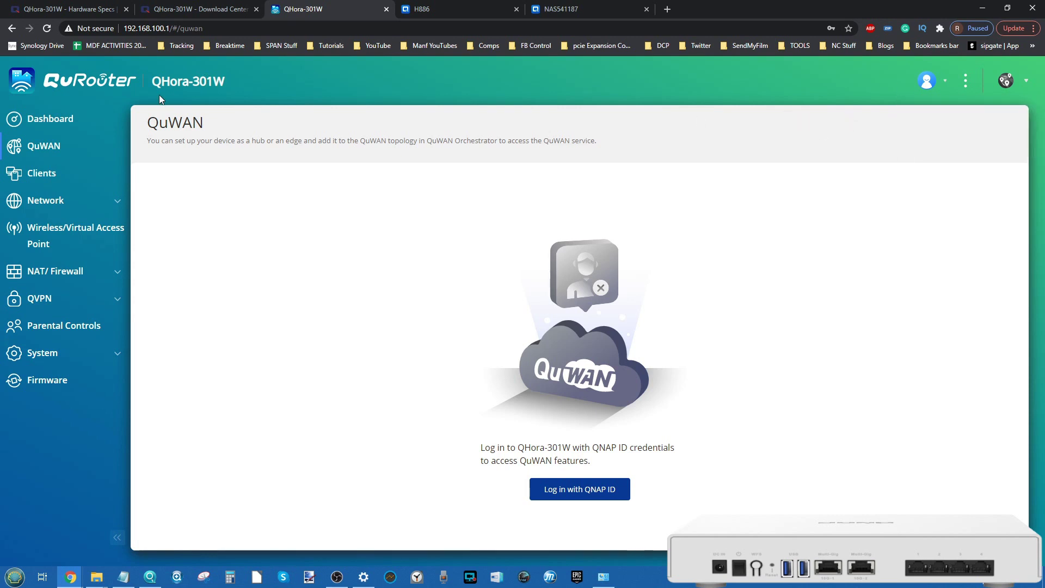
{"action": "left_click", "coordinate": [55, 174]}
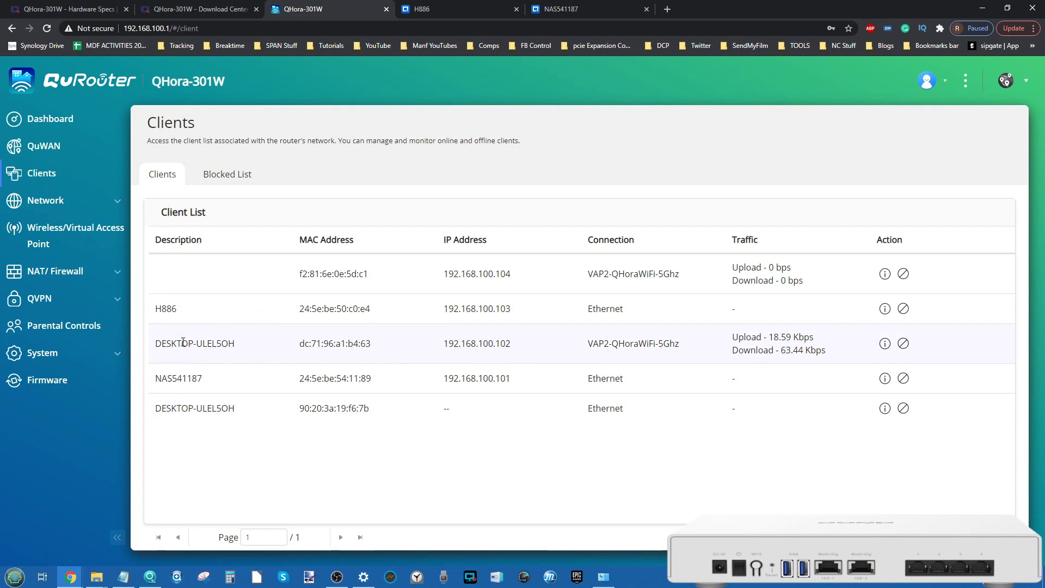
Step: Glance at the Windows Wi-Fi list, then view H886's client details and cancel unchanged
{"action": "left_click", "coordinate": [939, 585]}
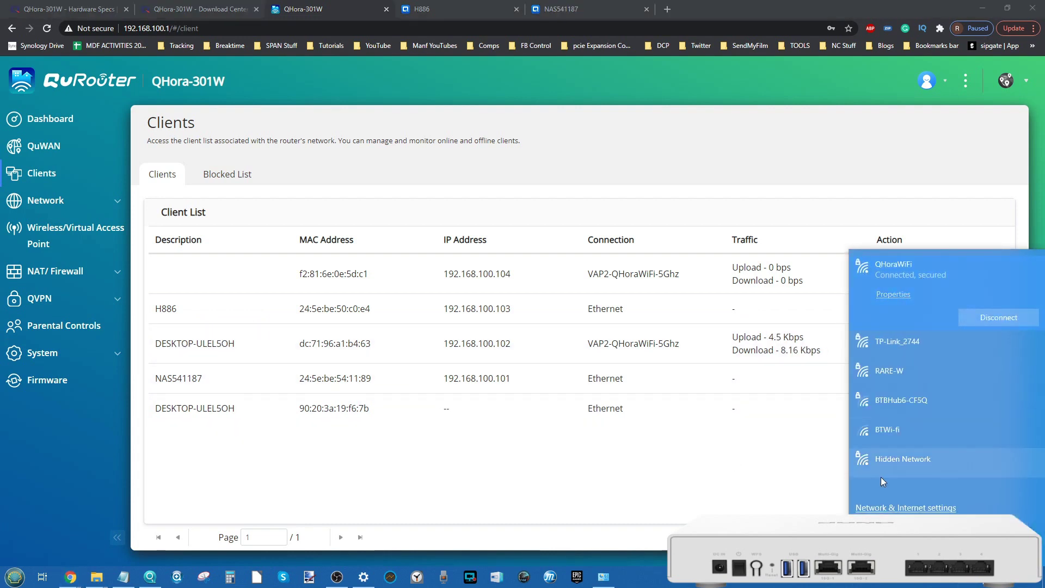
{"action": "left_click", "coordinate": [631, 453]}
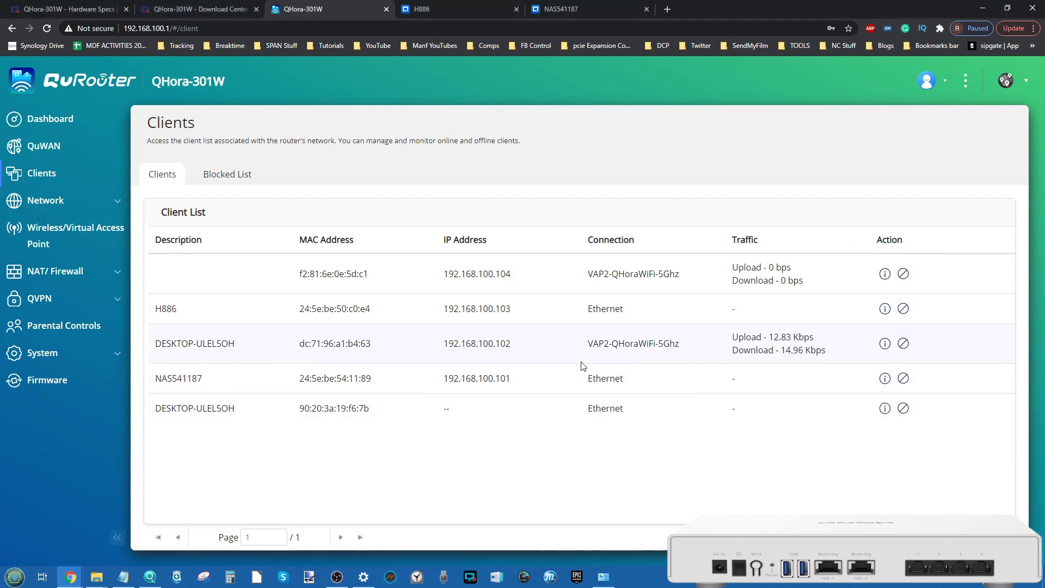
{"action": "left_click", "coordinate": [884, 309]}
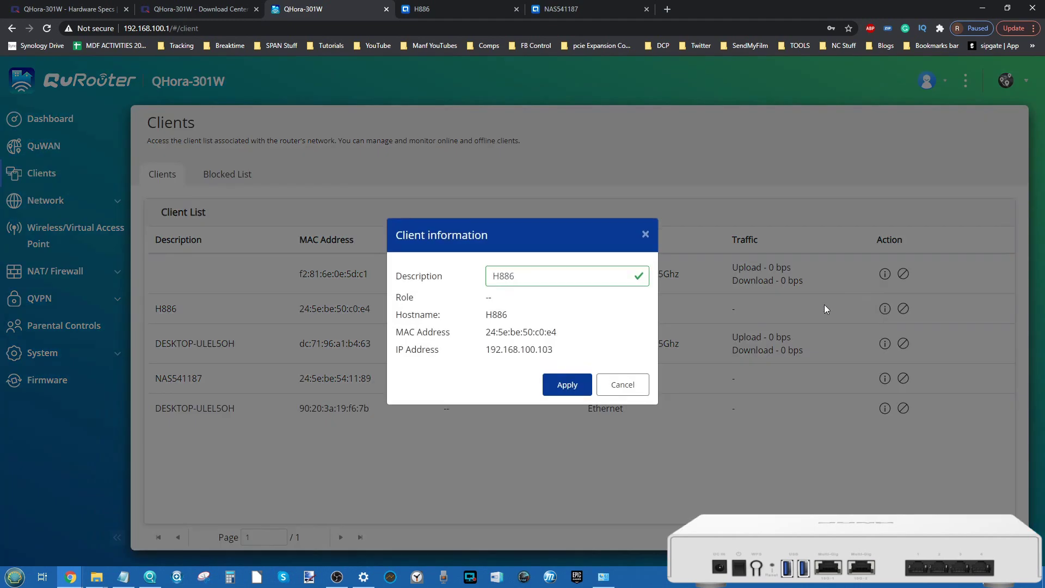
{"action": "left_click", "coordinate": [520, 275]}
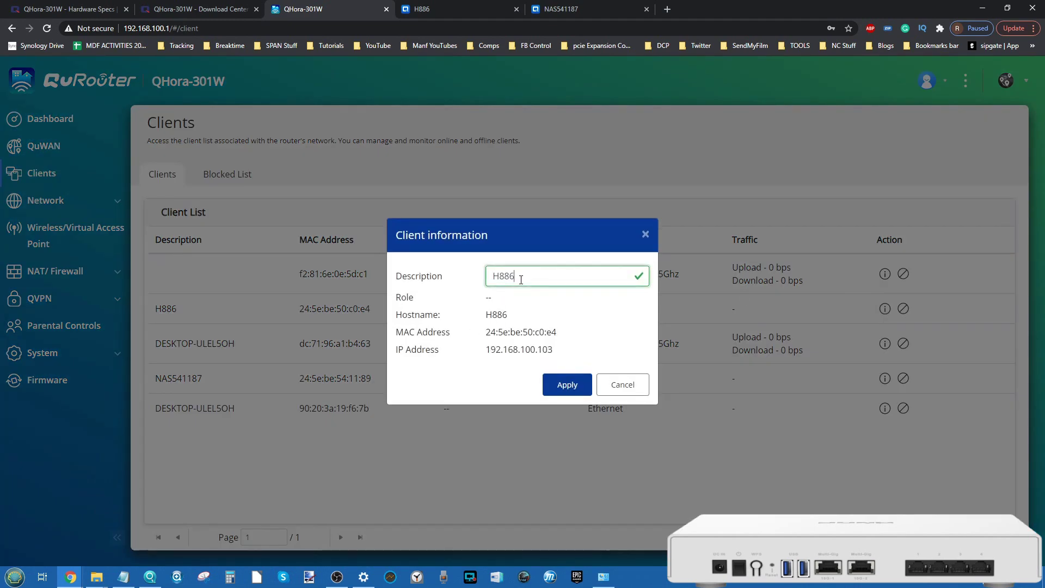
{"action": "left_click_drag", "start_coordinate": [522, 275], "coordinate": [491, 275]}
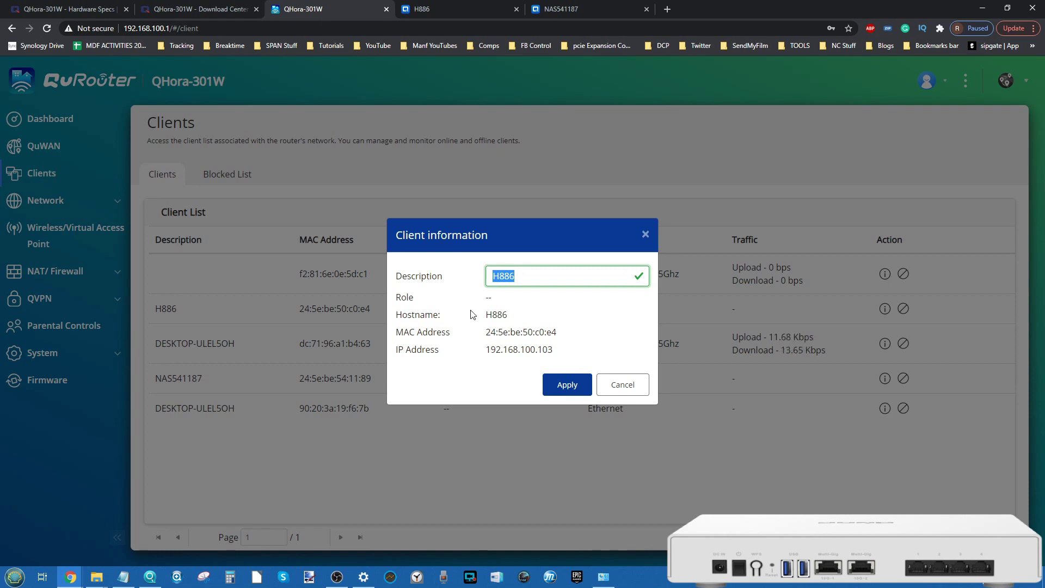
{"action": "left_click", "coordinate": [623, 384]}
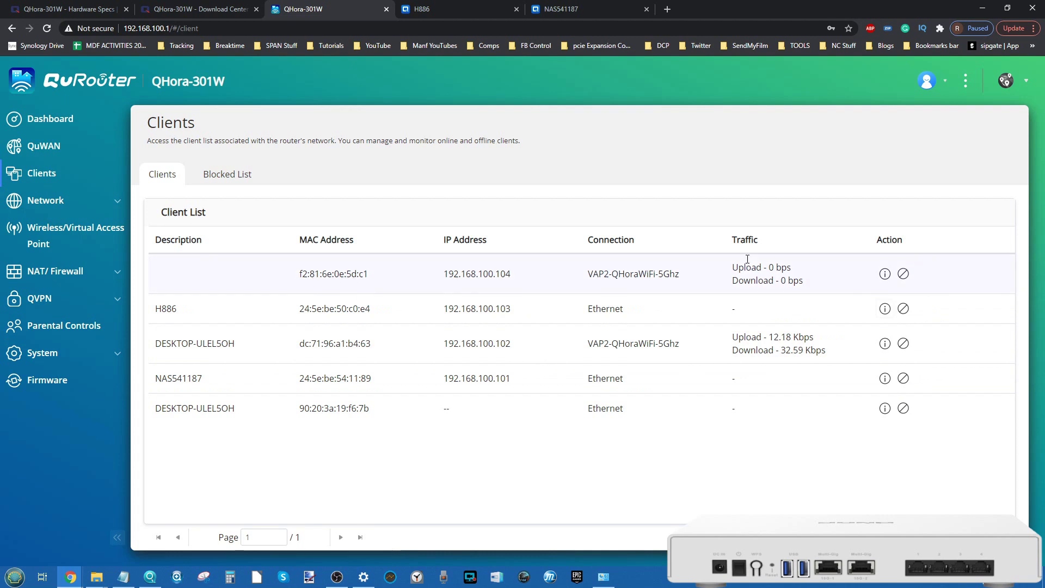
Step: Check the empty Blocked List, return to Clients and expand the Network section
{"action": "left_click", "coordinate": [232, 175]}
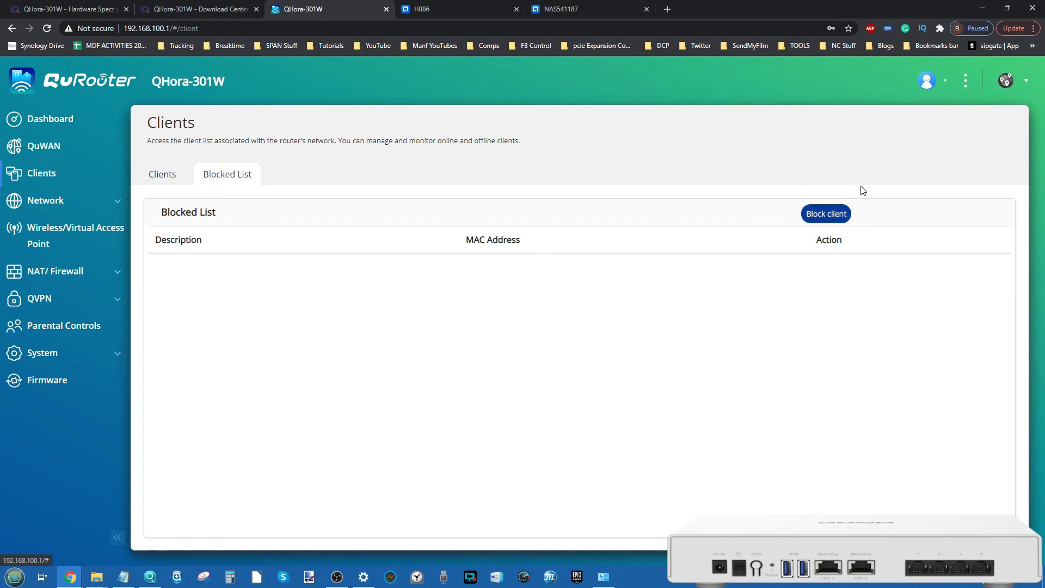
{"action": "left_click", "coordinate": [163, 174]}
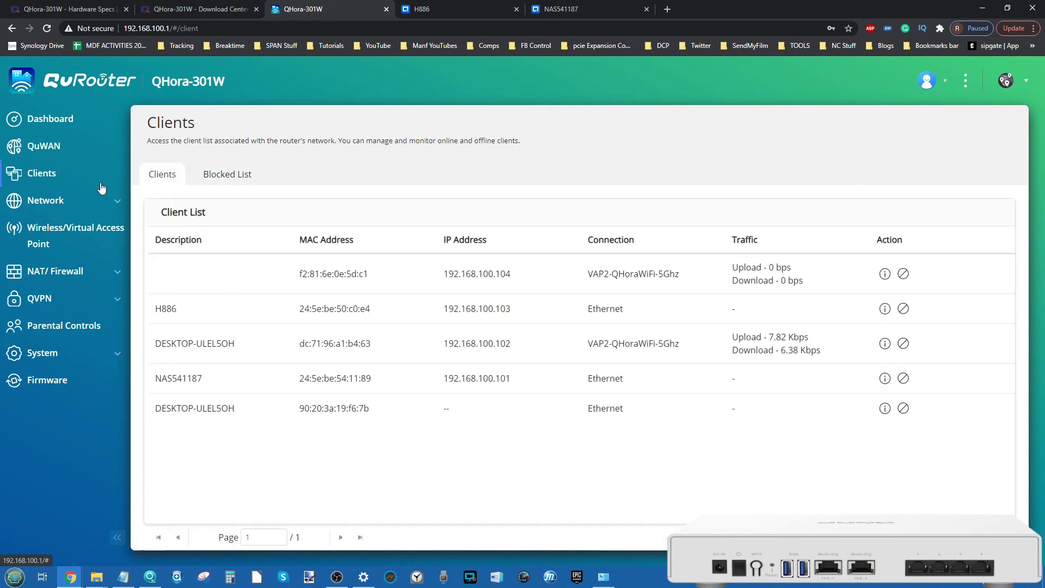
{"action": "left_click", "coordinate": [49, 202]}
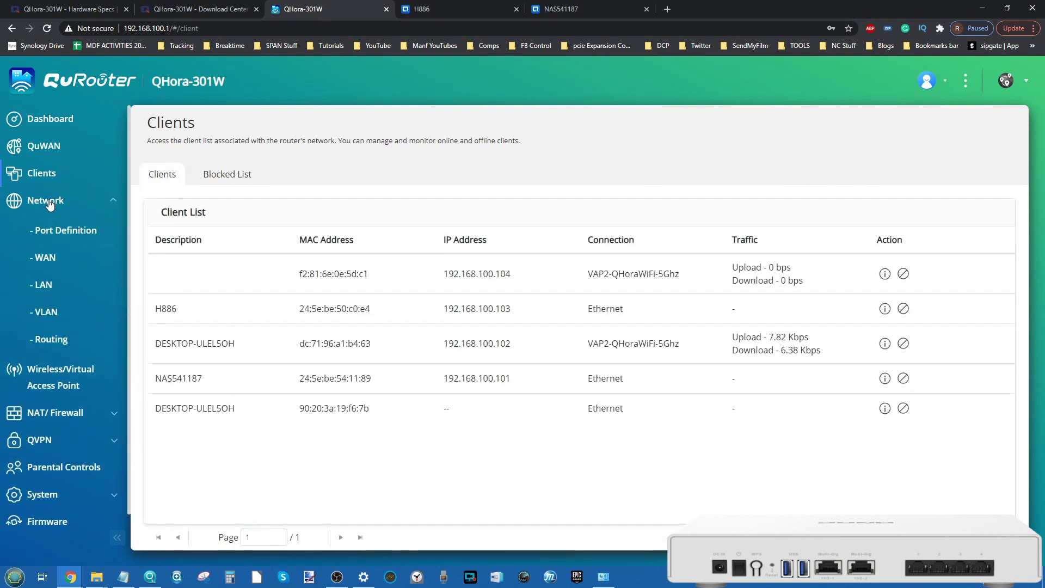
Step: Open Network > Port Definition and review the WAN port choices without changing them
{"action": "left_click", "coordinate": [65, 232]}
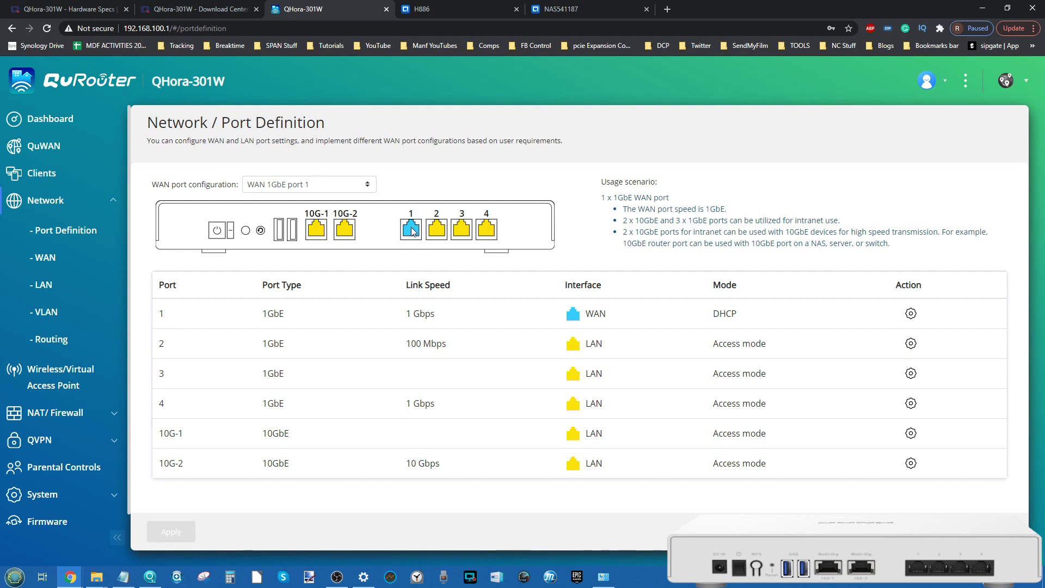
{"action": "left_click", "coordinate": [309, 188]}
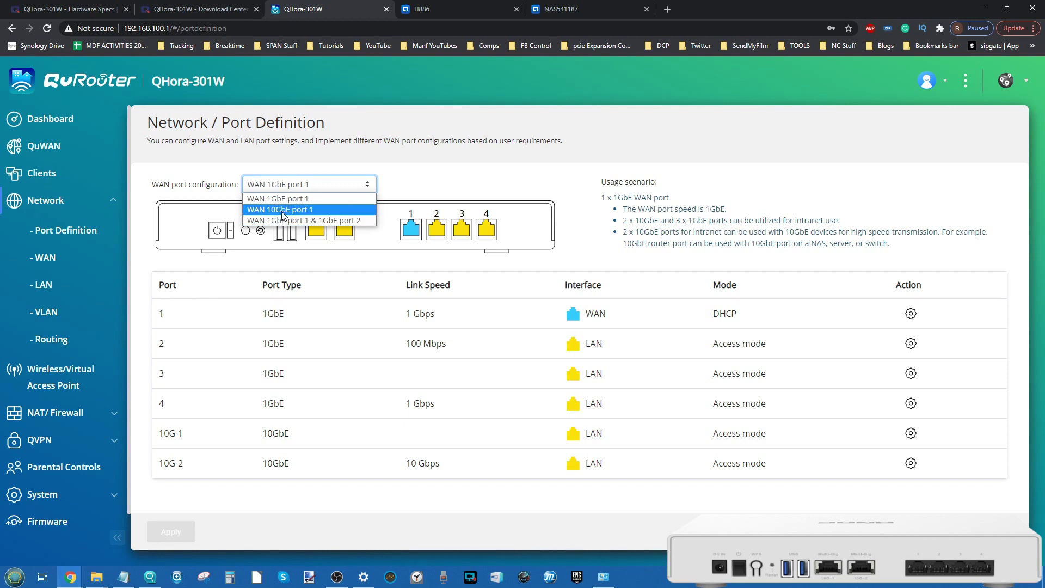
{"action": "left_click", "coordinate": [685, 188]}
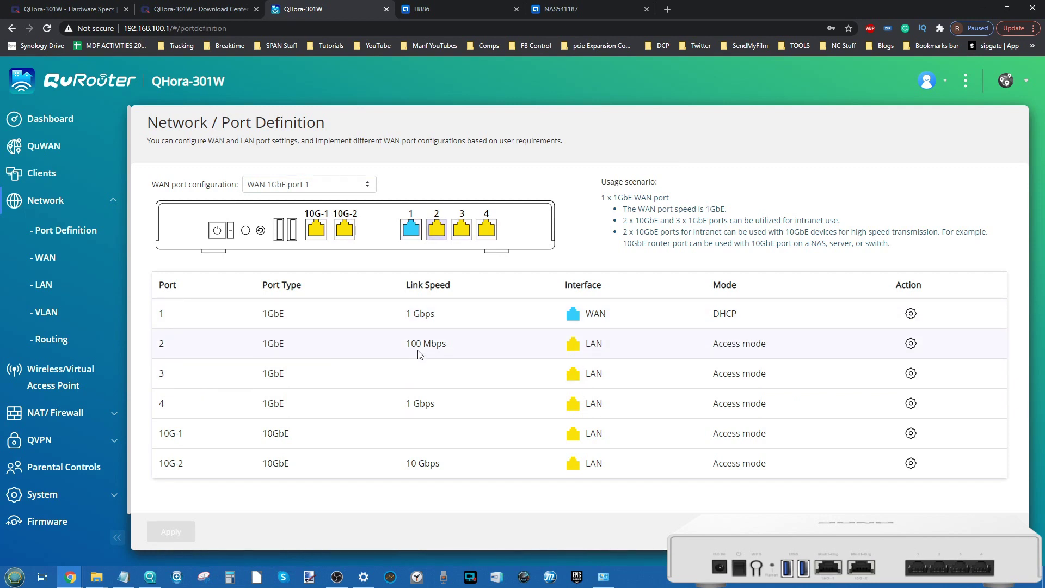
{"action": "left_click", "coordinate": [911, 344]}
{"action": "left_click", "coordinate": [500, 312]}
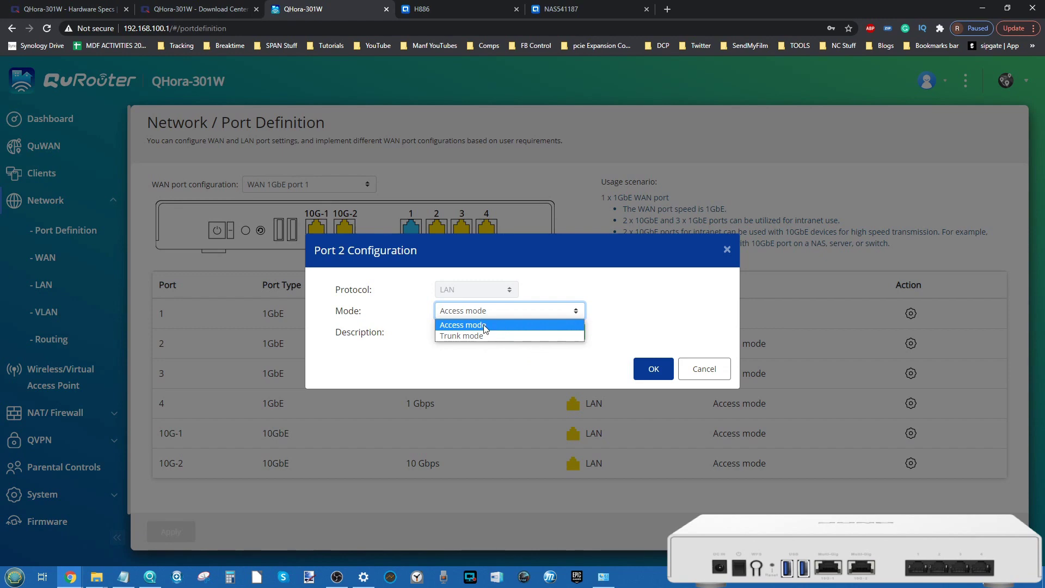
{"action": "left_click", "coordinate": [727, 306]}
{"action": "left_click", "coordinate": [704, 368]}
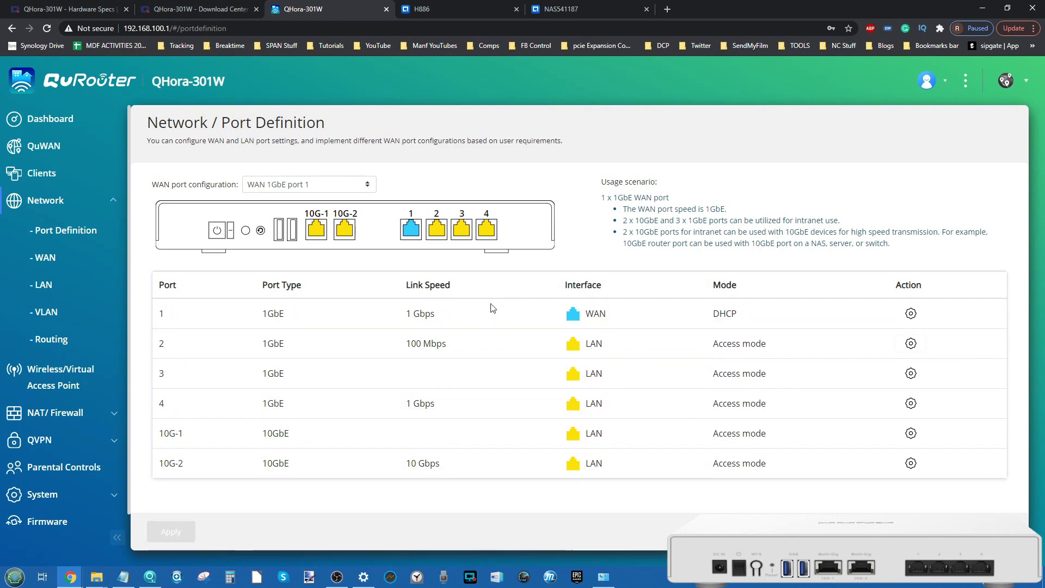
{"action": "left_click", "coordinate": [910, 404]}
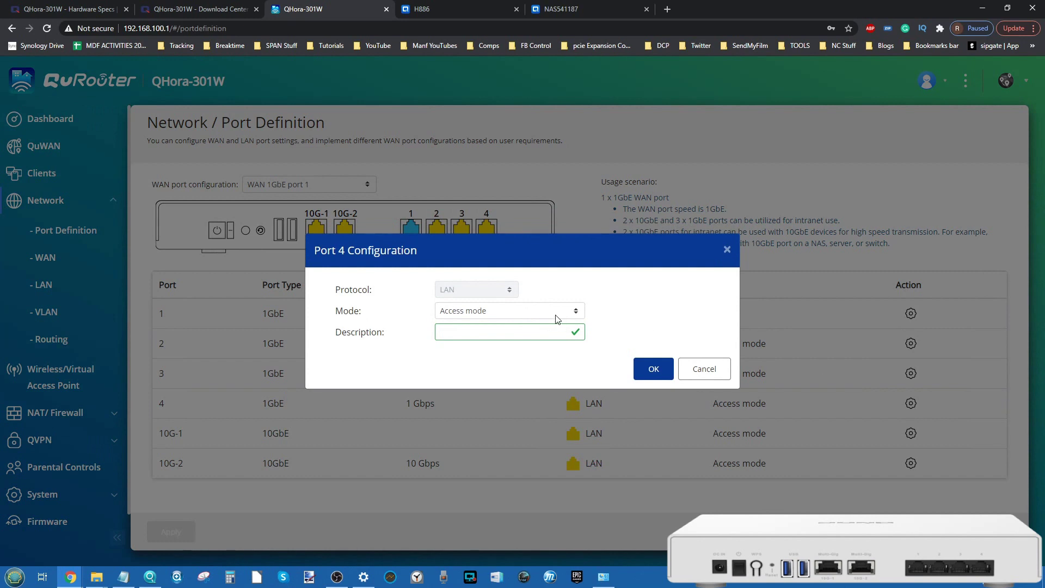
{"action": "left_click", "coordinate": [556, 314]}
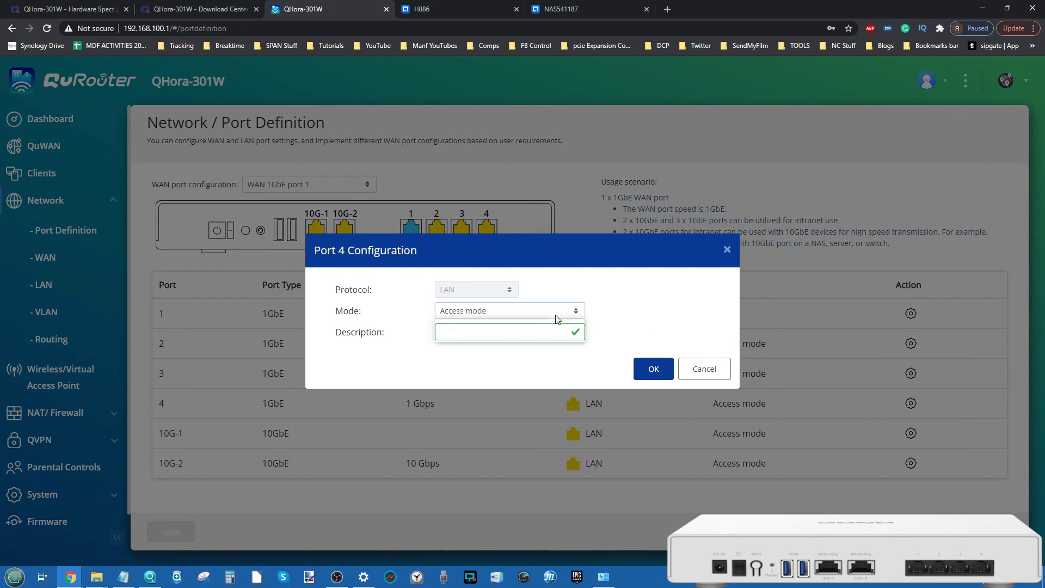
{"action": "left_click", "coordinate": [481, 333]}
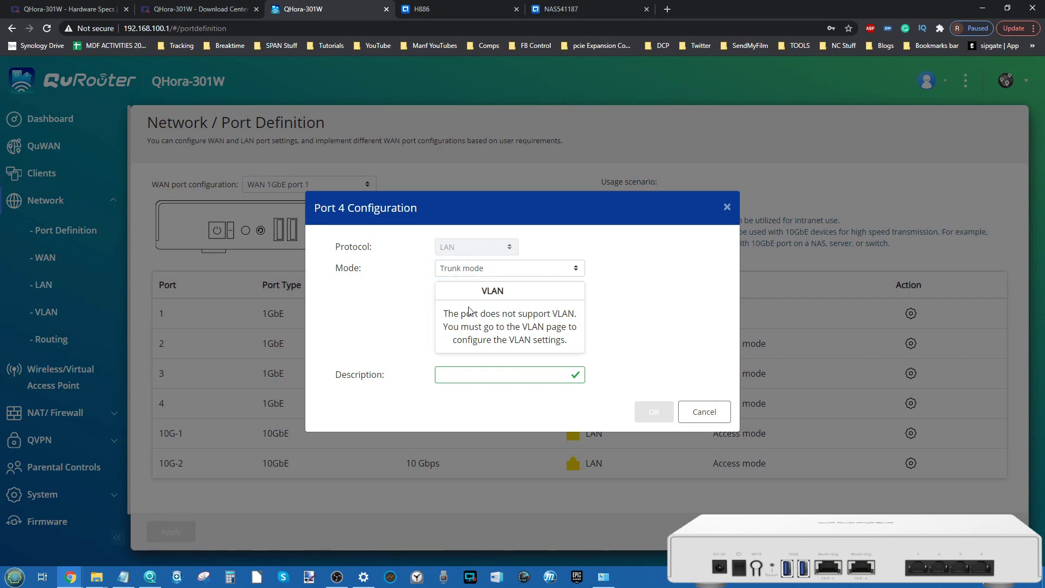
{"action": "left_click", "coordinate": [706, 412]}
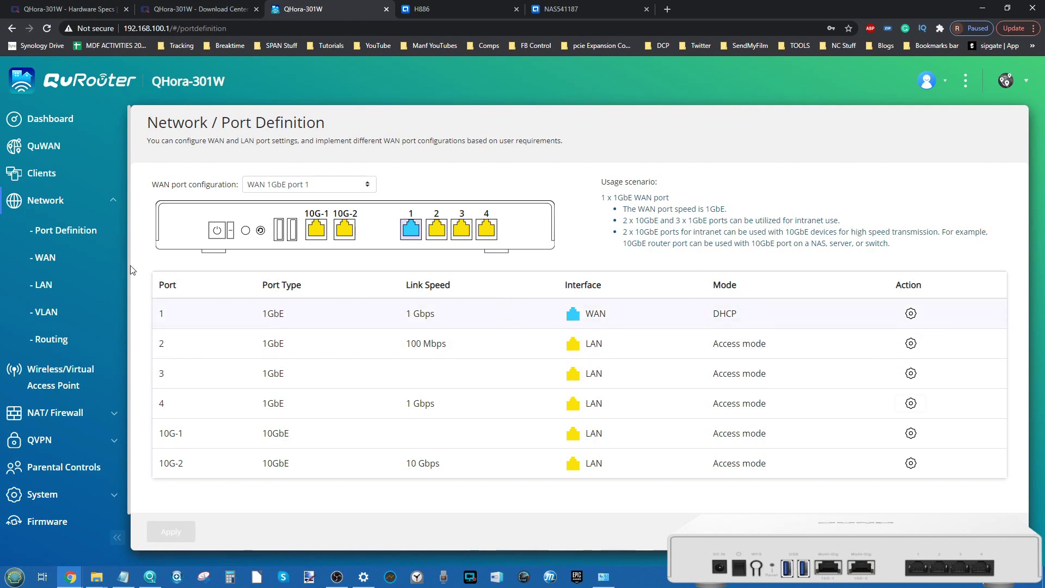
Step: Review WAN port 1's connection details on the WAN page, then open Network > LAN
{"action": "left_click", "coordinate": [46, 257]}
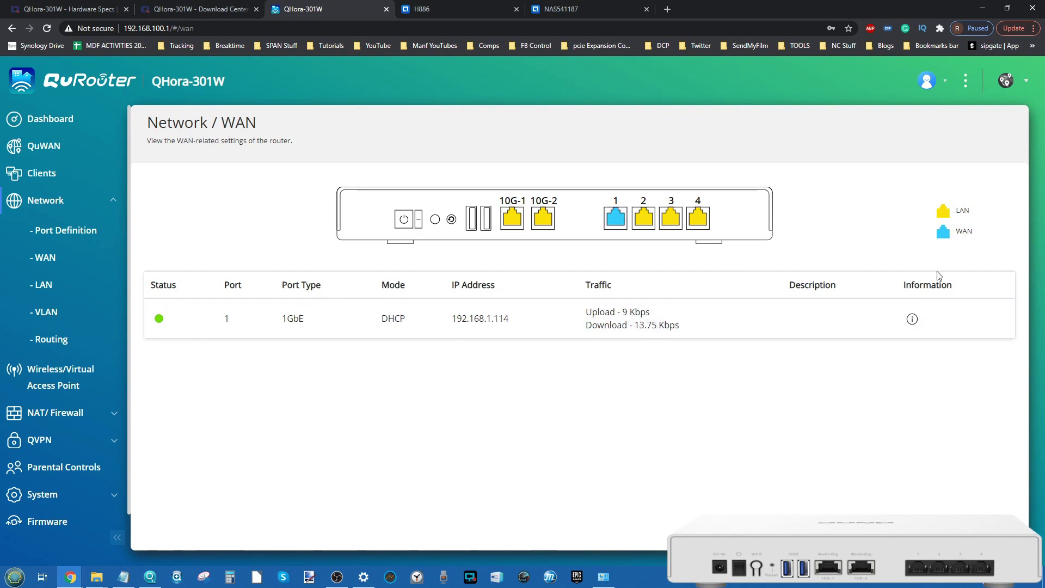
{"action": "left_click", "coordinate": [912, 319]}
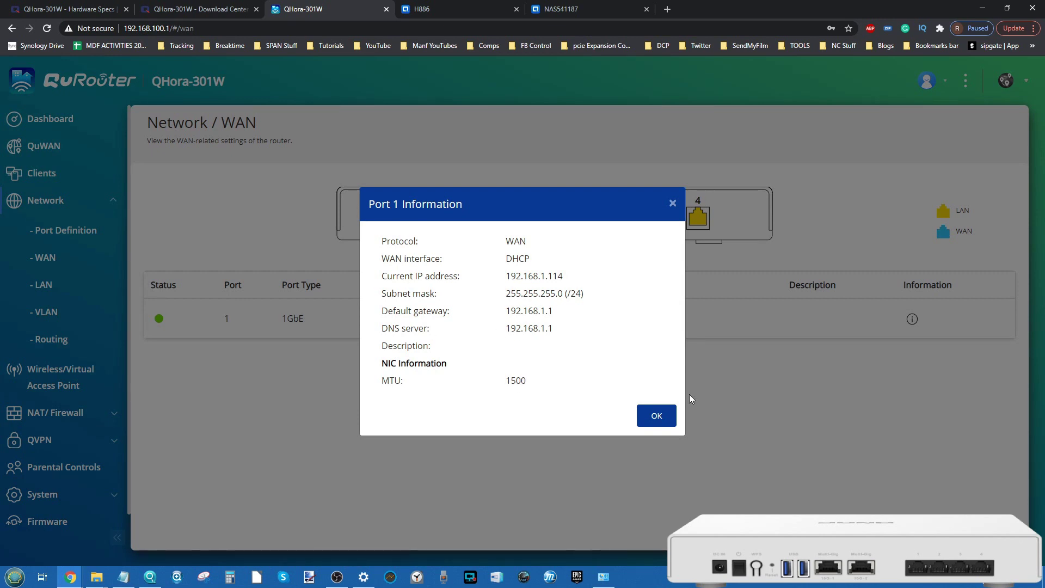
{"action": "left_click", "coordinate": [656, 416]}
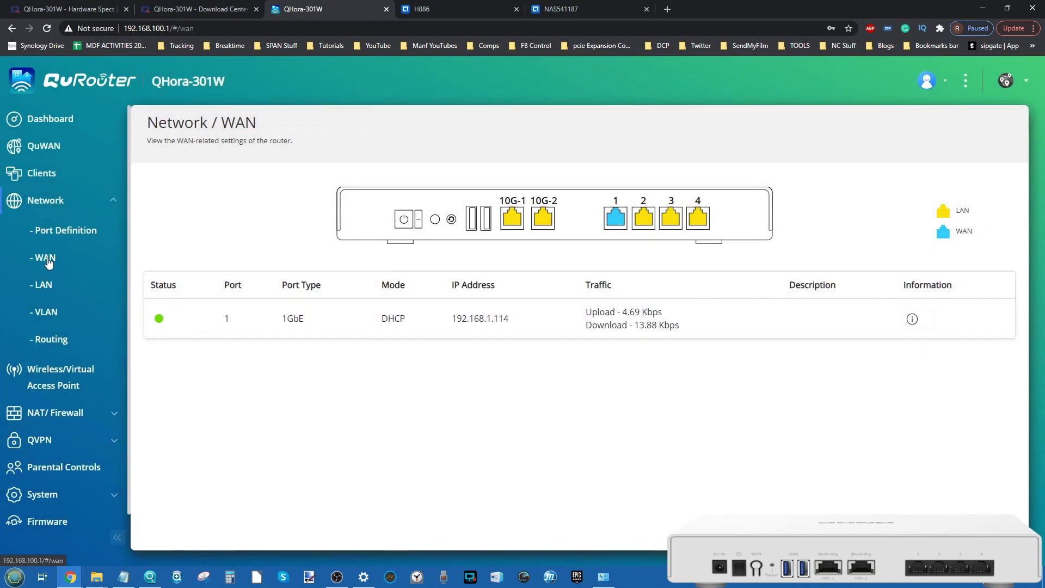
{"action": "left_click", "coordinate": [46, 285]}
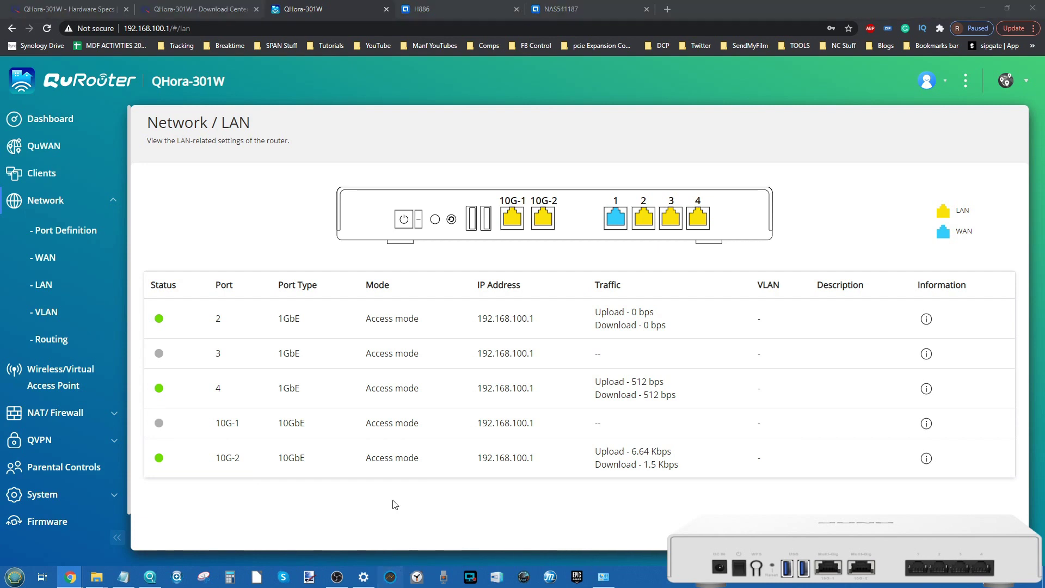
Step: Launch AJA System Test from its taskbar jump list
{"action": "right_click", "coordinate": [391, 577]}
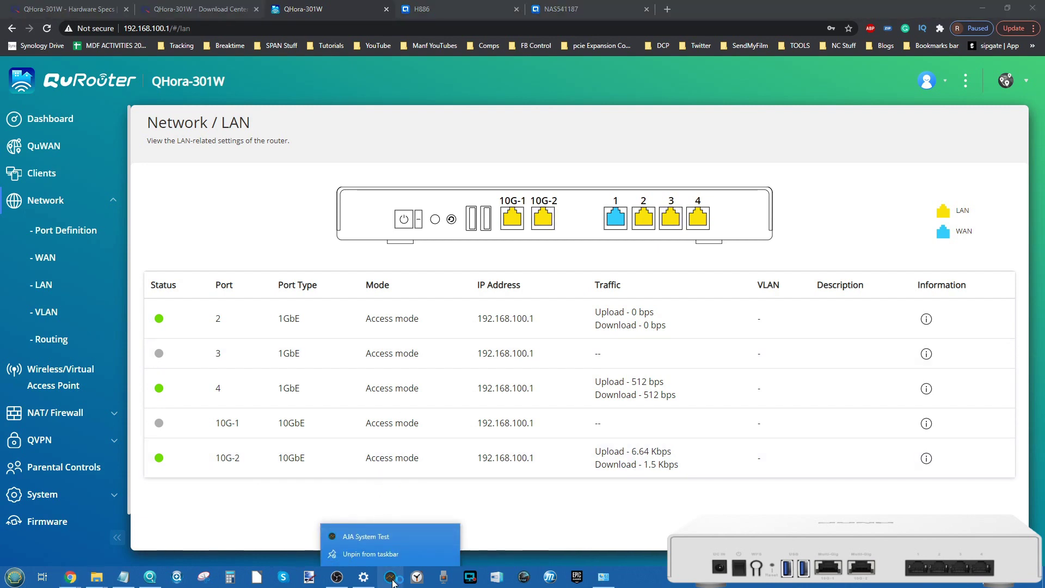
{"action": "left_click", "coordinate": [366, 536]}
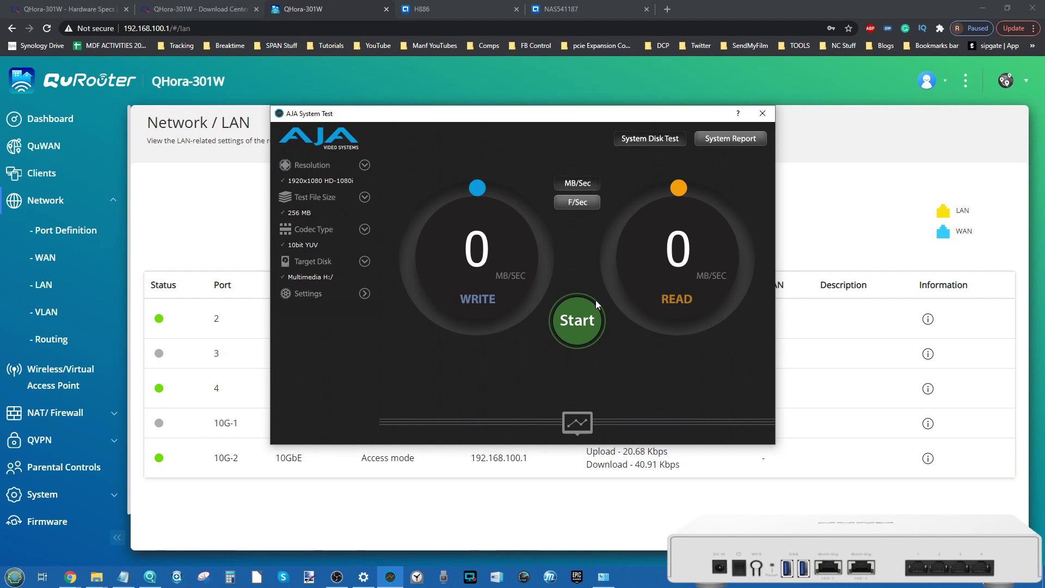
Step: Start the AJA read/write benchmark on Multimedia H: and show the Wi-Fi network list
{"action": "left_click", "coordinate": [597, 321]}
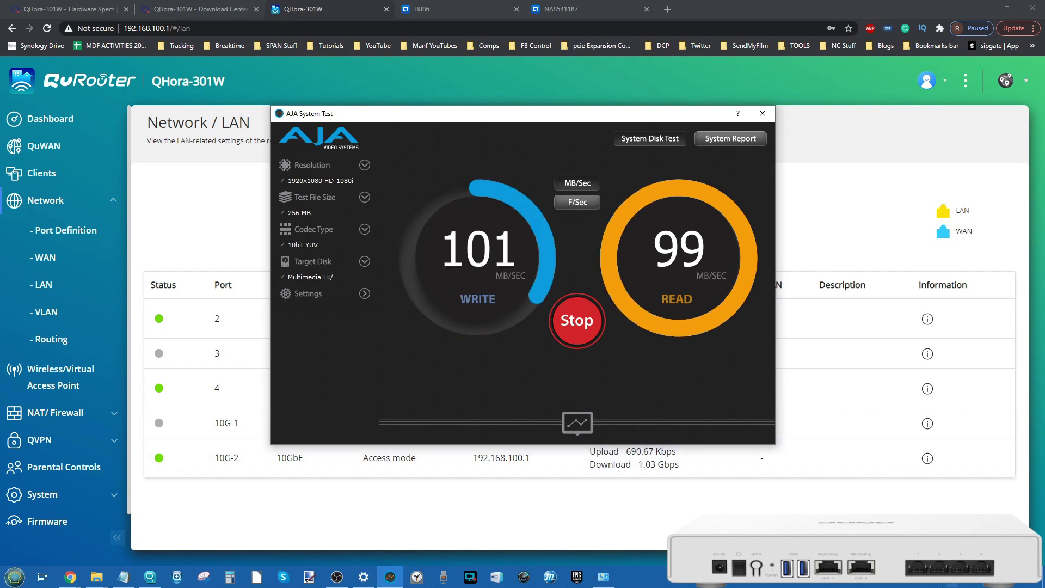
{"action": "left_click", "coordinate": [950, 586]}
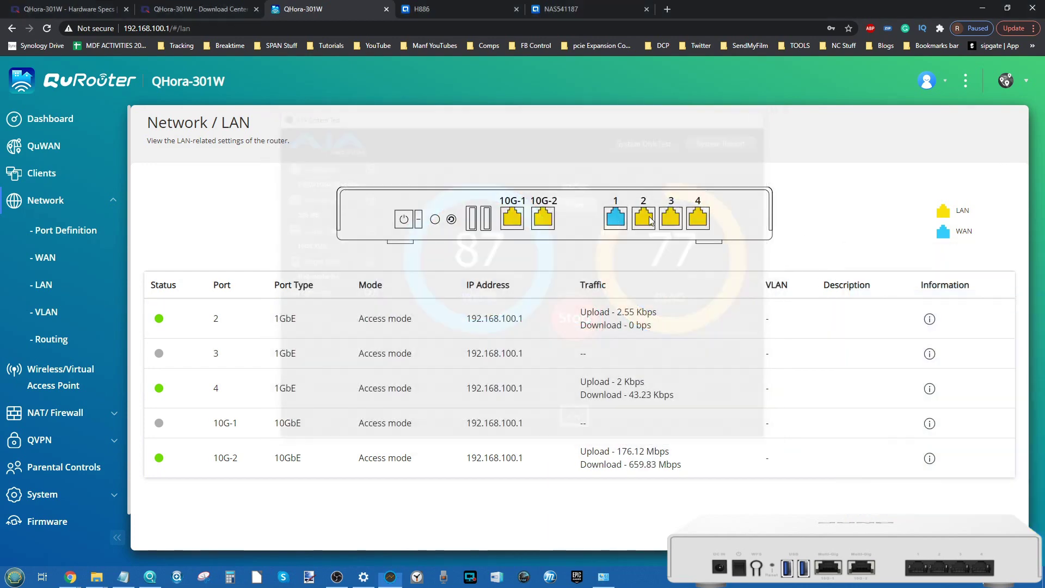
Step: Hide AJA System Test to reveal the QuRouter LAN page
{"action": "left_click", "coordinate": [763, 113]}
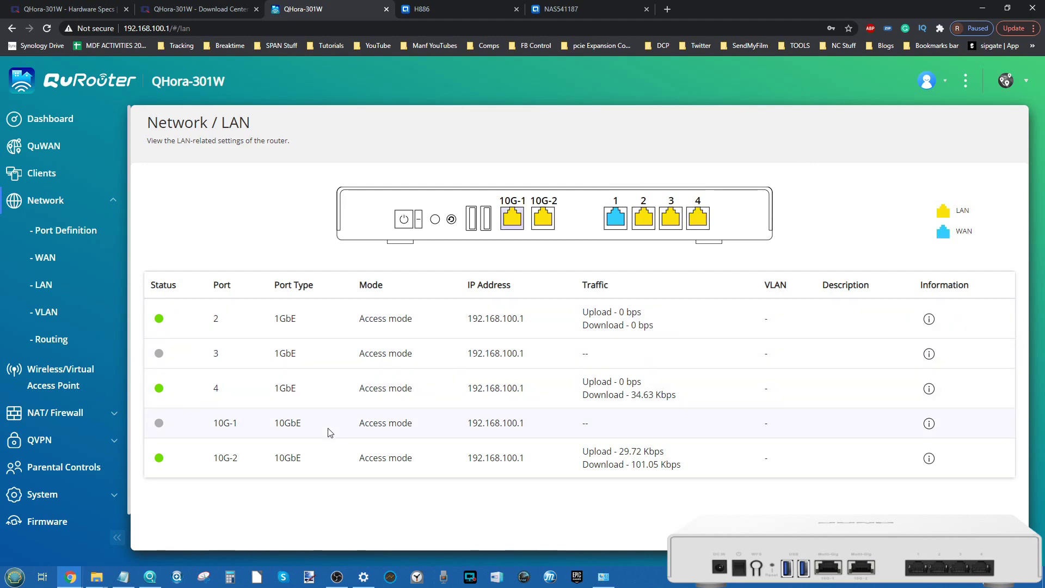
Step: Check LAN port 2's details, then go to Network > VLAN and begin a new VLAN's fixed IP
{"action": "left_click", "coordinate": [928, 320]}
{"action": "left_click", "coordinate": [645, 255]}
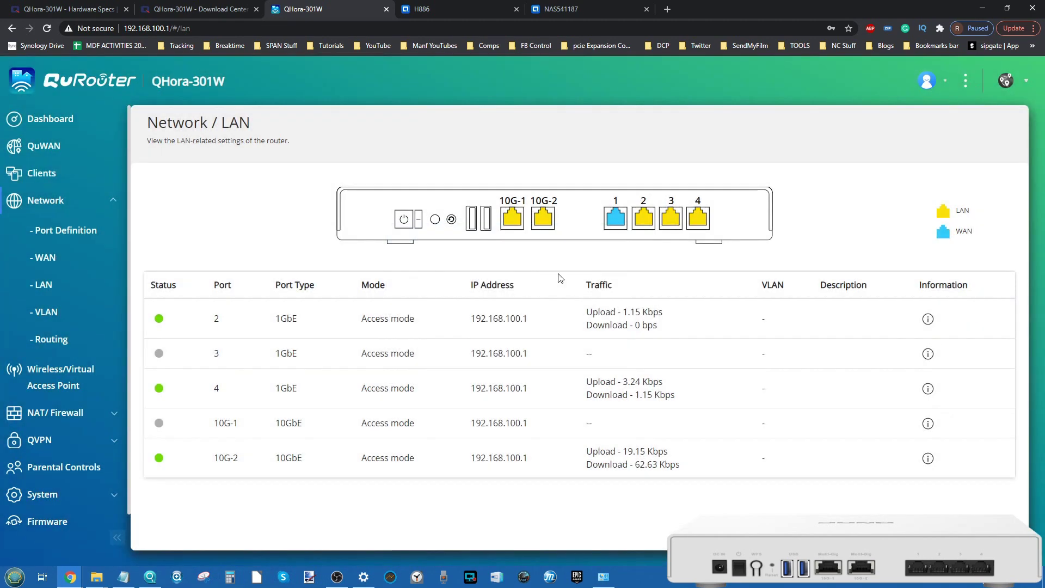
{"action": "left_click", "coordinate": [44, 319]}
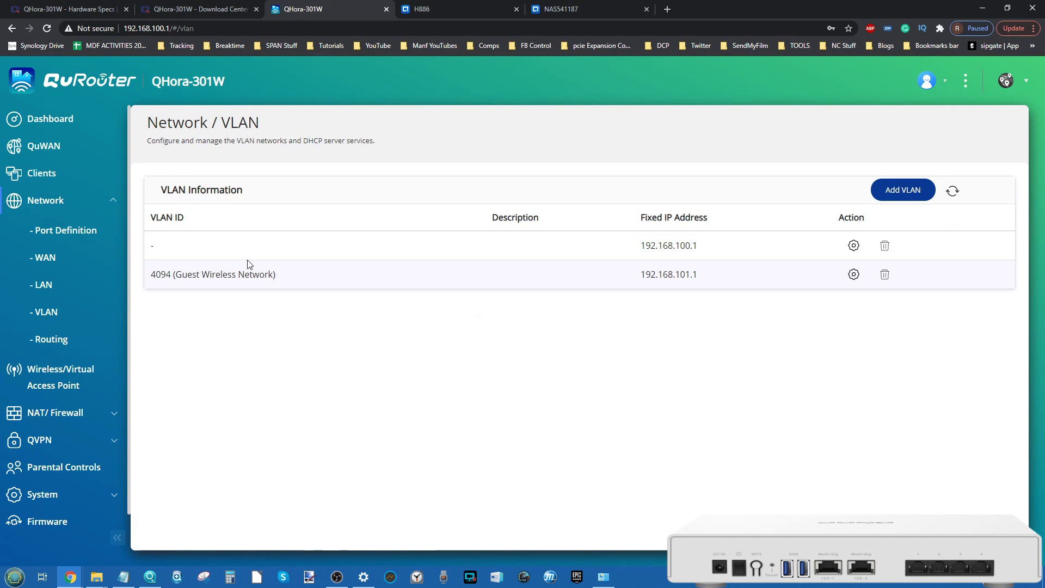
{"action": "left_click", "coordinate": [913, 199]}
{"action": "left_click", "coordinate": [499, 303]}
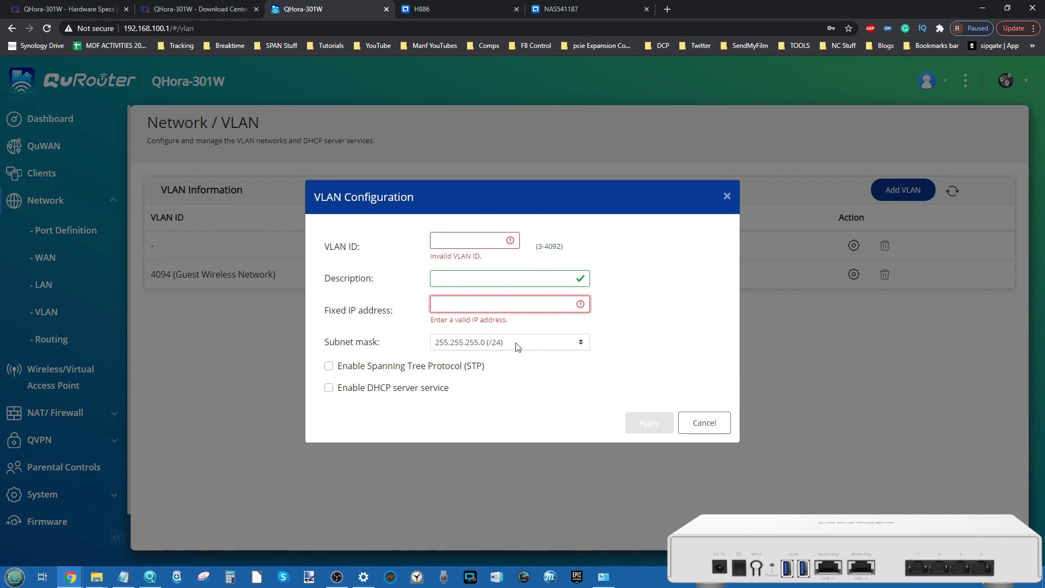
Step: Discard the unsaved new VLAN and look over the default VLAN's DHCP range without changing it
{"action": "left_click", "coordinate": [372, 302]}
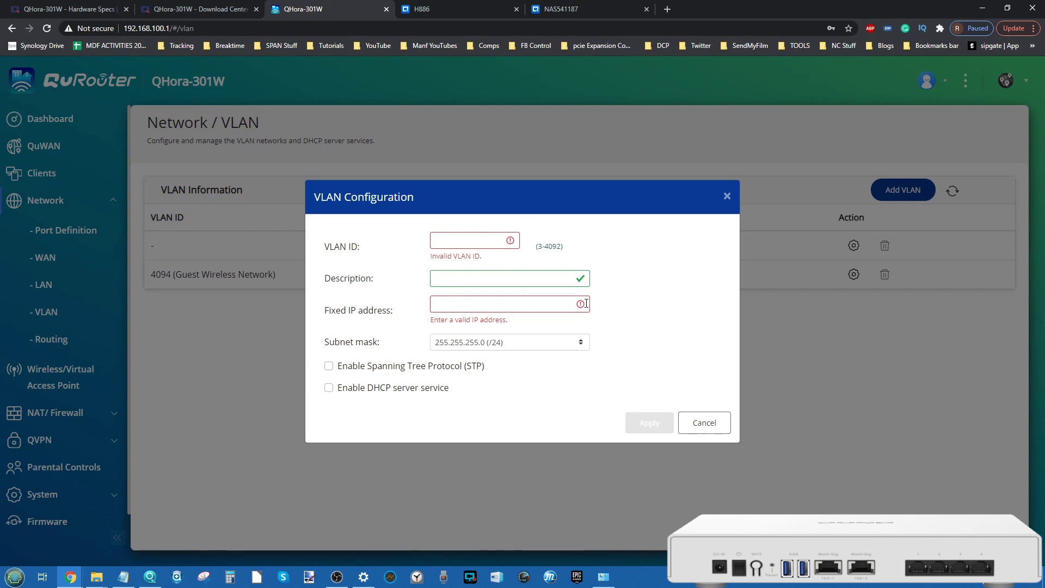
{"action": "left_click", "coordinate": [705, 426]}
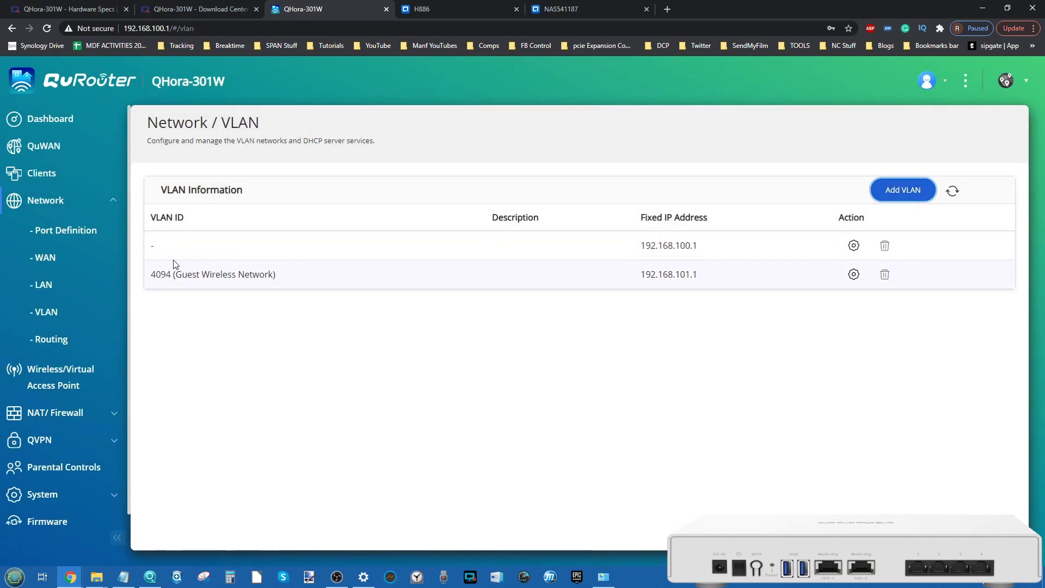
{"action": "left_click", "coordinate": [853, 251]}
{"action": "scroll", "coordinate": [501, 333], "scroll_direction": "down", "scroll_amount": 1}
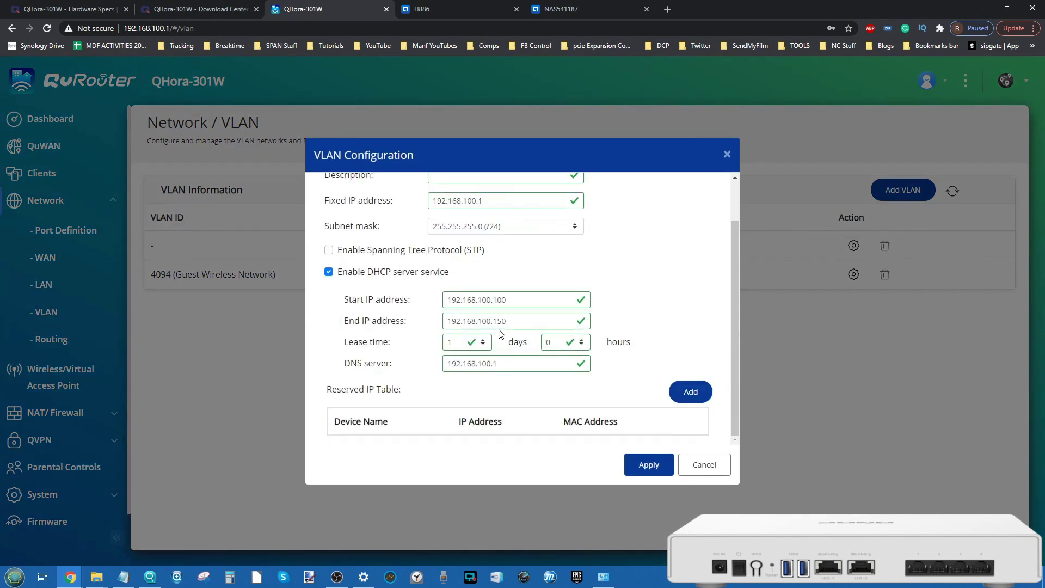
{"action": "scroll", "coordinate": [501, 333], "scroll_direction": "up", "scroll_amount": 1}
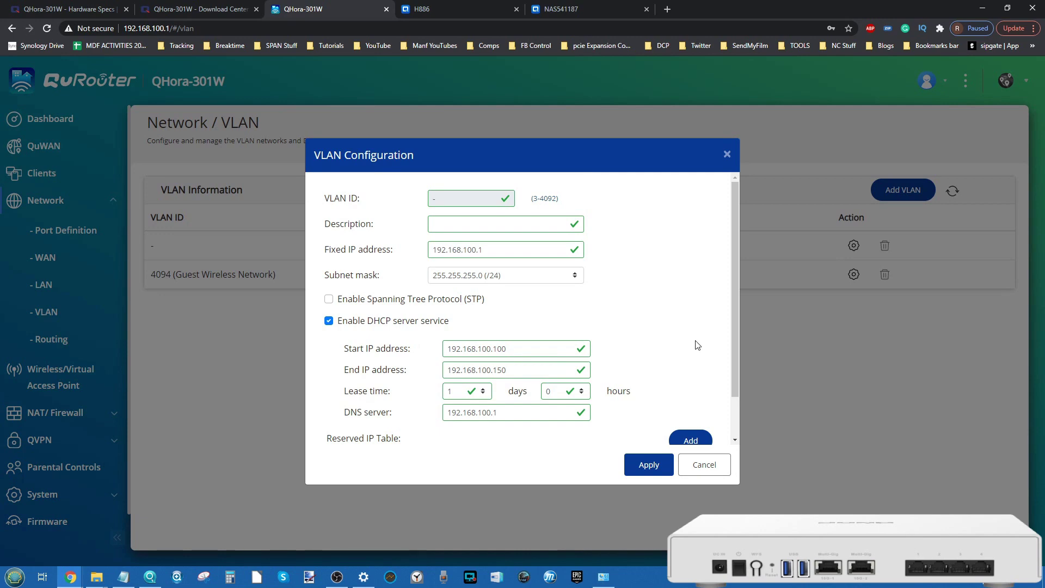
{"action": "left_click", "coordinate": [716, 466]}
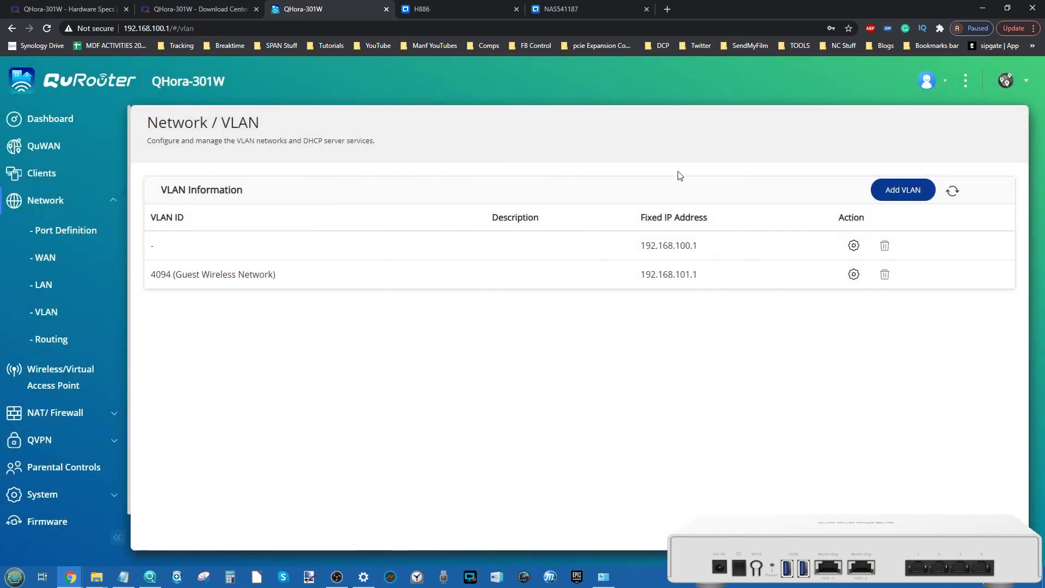
Step: Compare the Routing Table and Static Route tabs, then cancel a new static route unsaved
{"action": "left_click", "coordinate": [57, 340]}
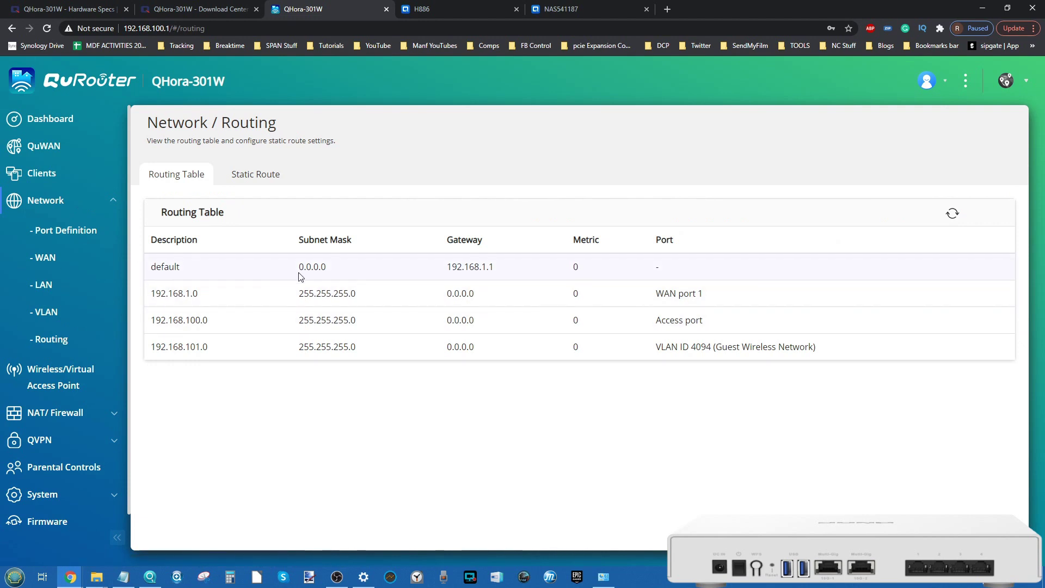
{"action": "left_click", "coordinate": [254, 179]}
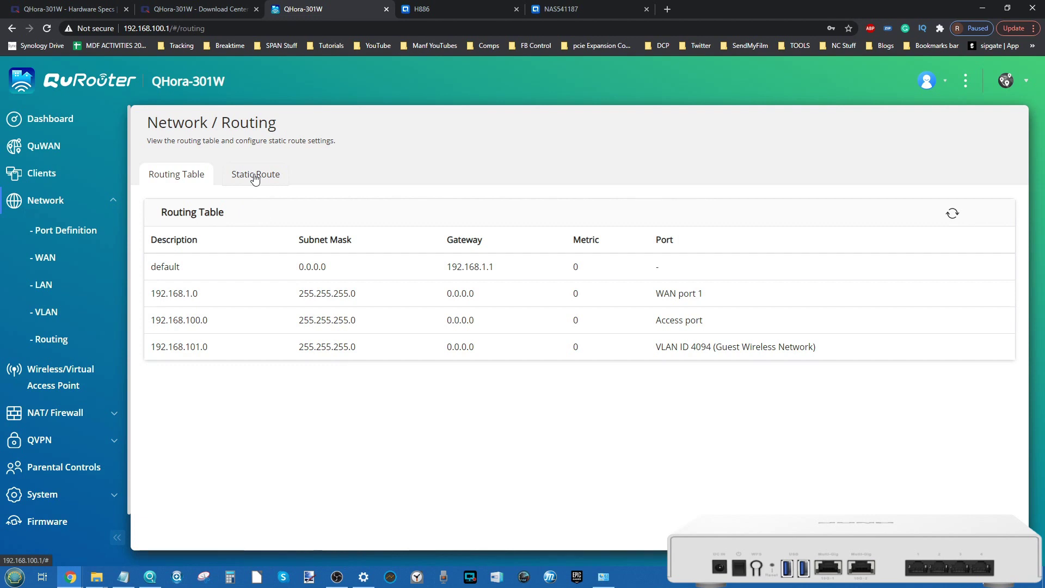
{"action": "left_click", "coordinate": [206, 180]}
{"action": "left_click", "coordinate": [259, 174]}
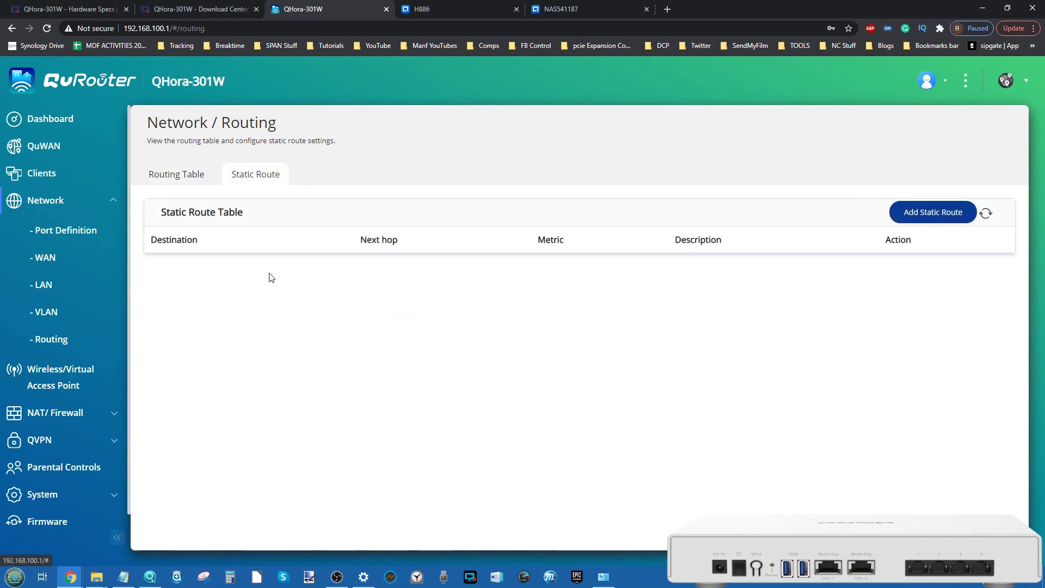
{"action": "left_click", "coordinate": [905, 213]}
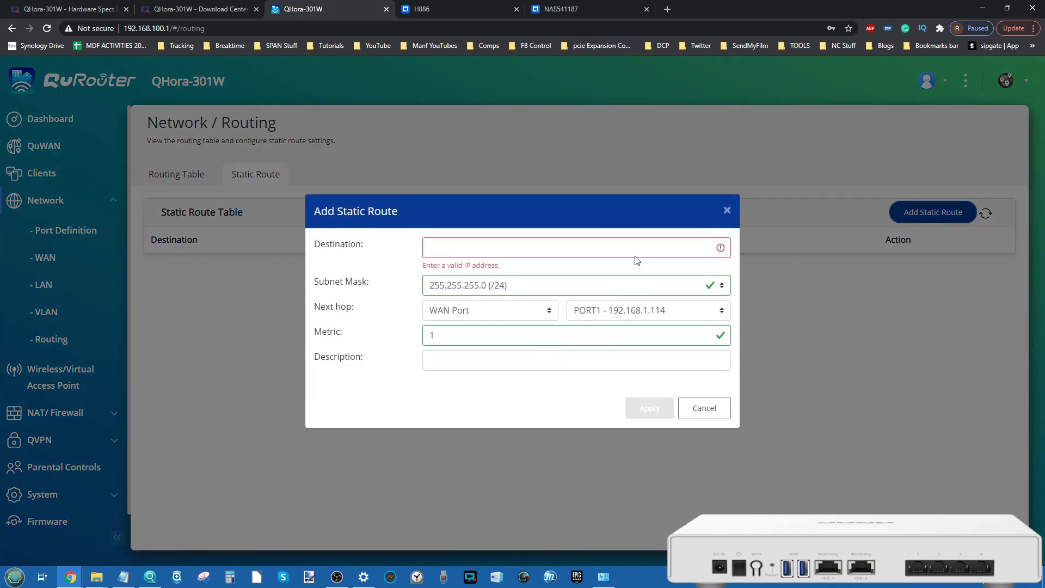
{"action": "left_click", "coordinate": [704, 408]}
Step: Scroll through the Wireless/Virtual Access Point tables for VAP Groups 1, 2 and 3
{"action": "left_click", "coordinate": [26, 377]}
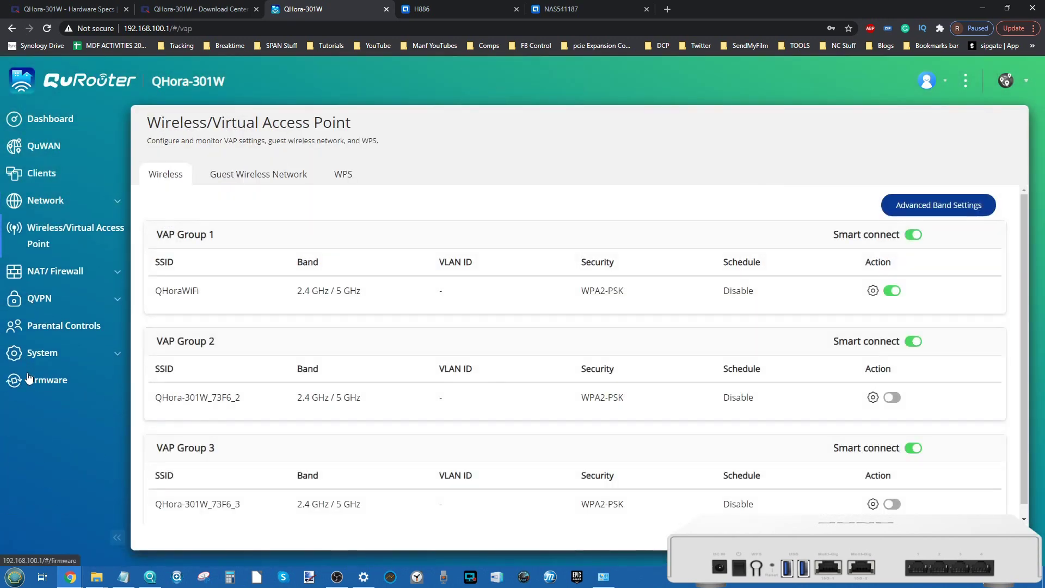
{"action": "scroll", "coordinate": [250, 444], "scroll_direction": "down", "scroll_amount": 1}
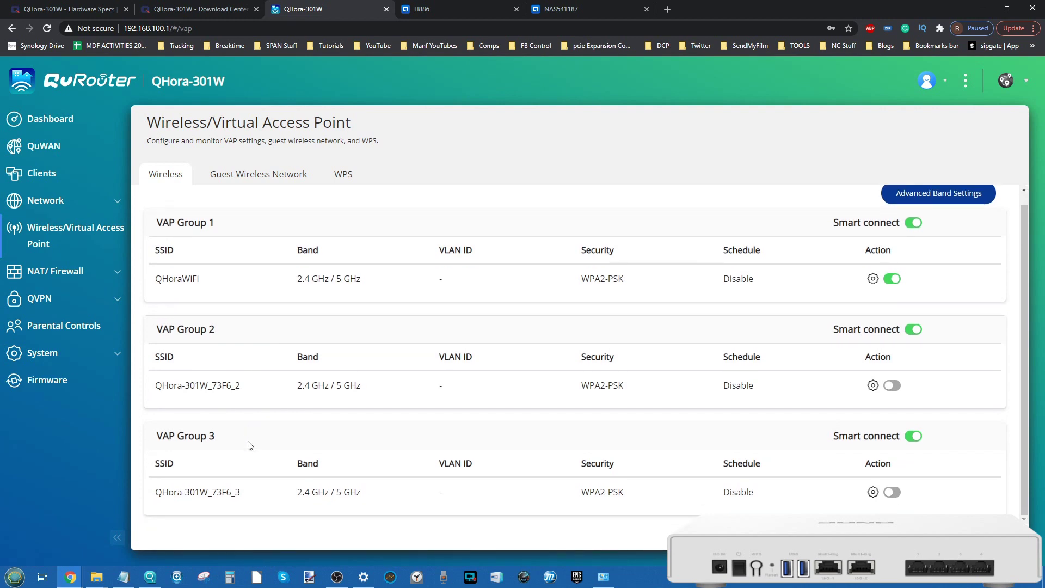
{"action": "scroll", "coordinate": [338, 501], "scroll_direction": "up", "scroll_amount": 1}
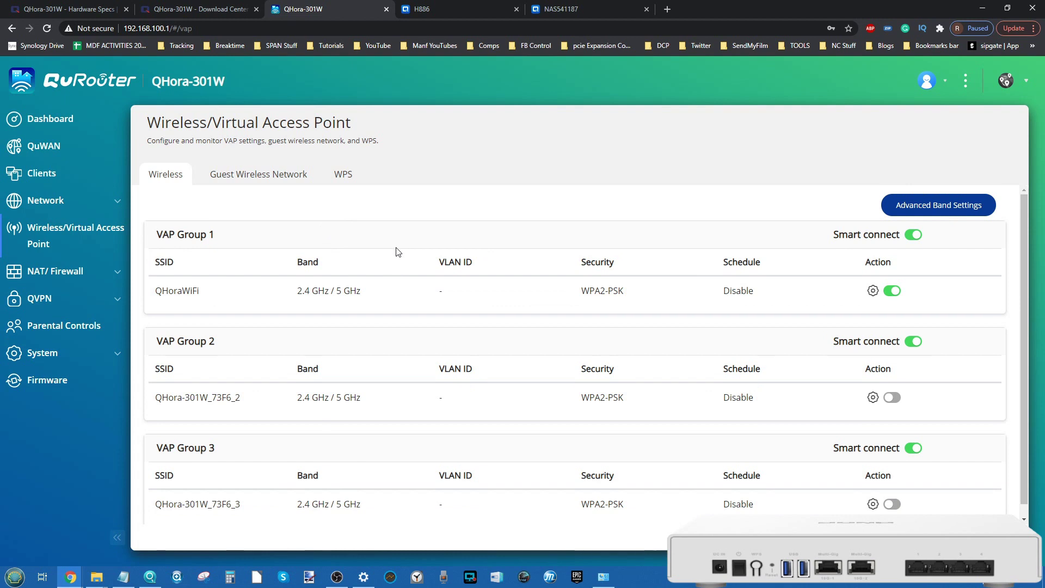
{"action": "scroll", "coordinate": [392, 315], "scroll_direction": "down", "scroll_amount": 1}
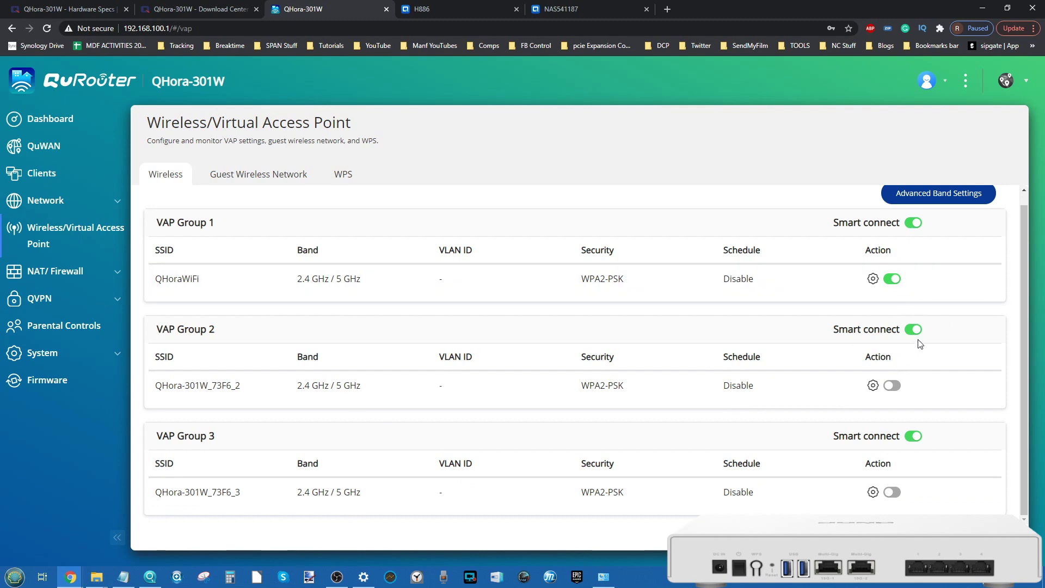
{"action": "left_click", "coordinate": [872, 385]}
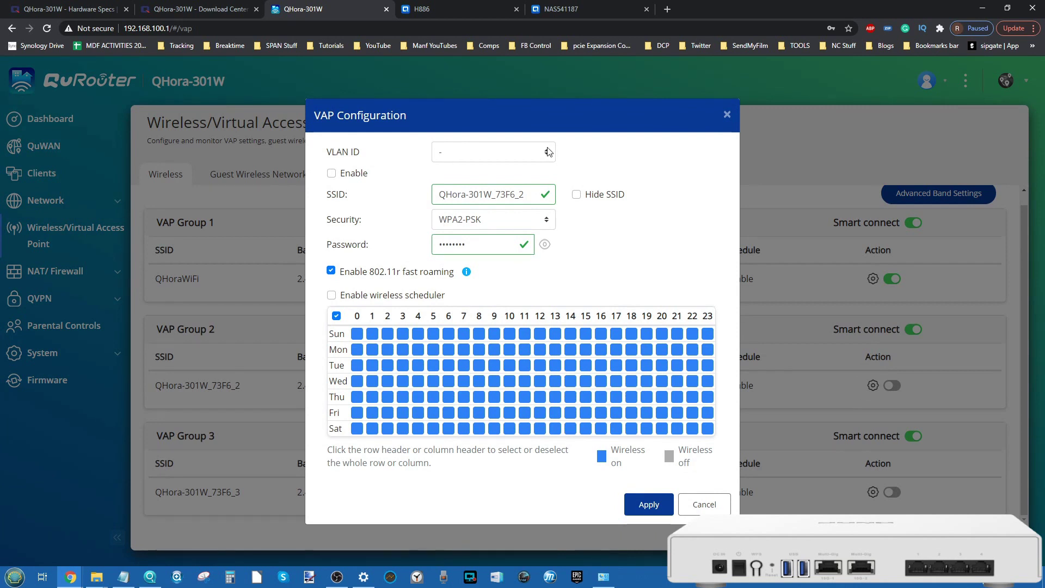
{"action": "left_click", "coordinate": [508, 159]}
{"action": "left_click", "coordinate": [508, 159]}
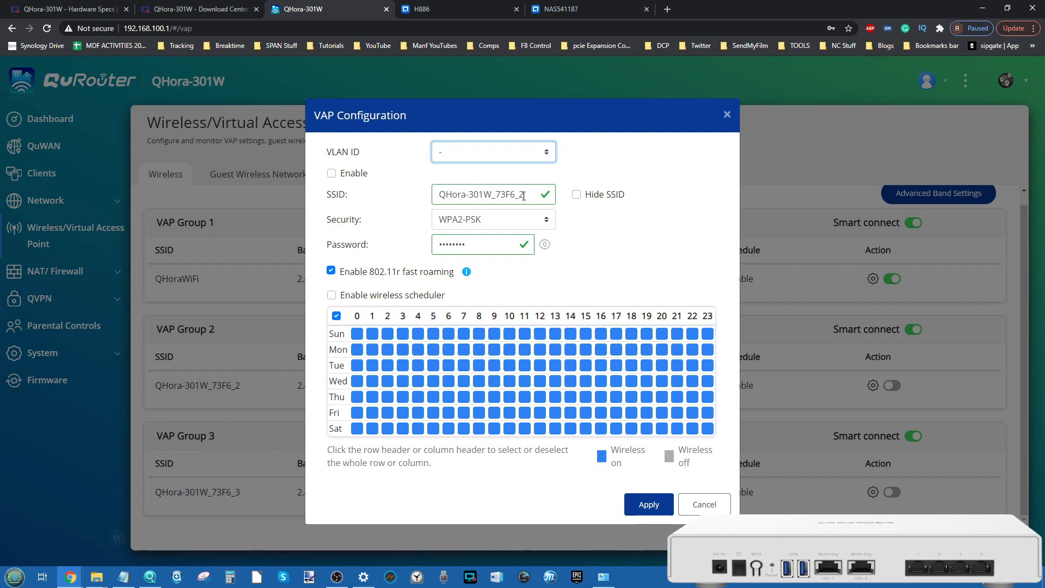
{"action": "left_click", "coordinate": [503, 220]}
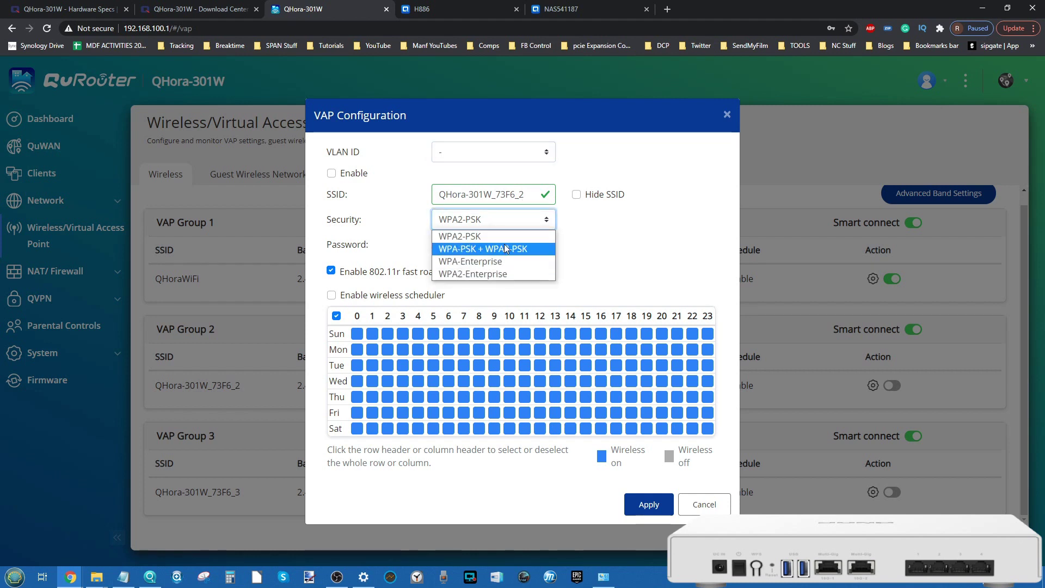
{"action": "key", "text": "Tab"}
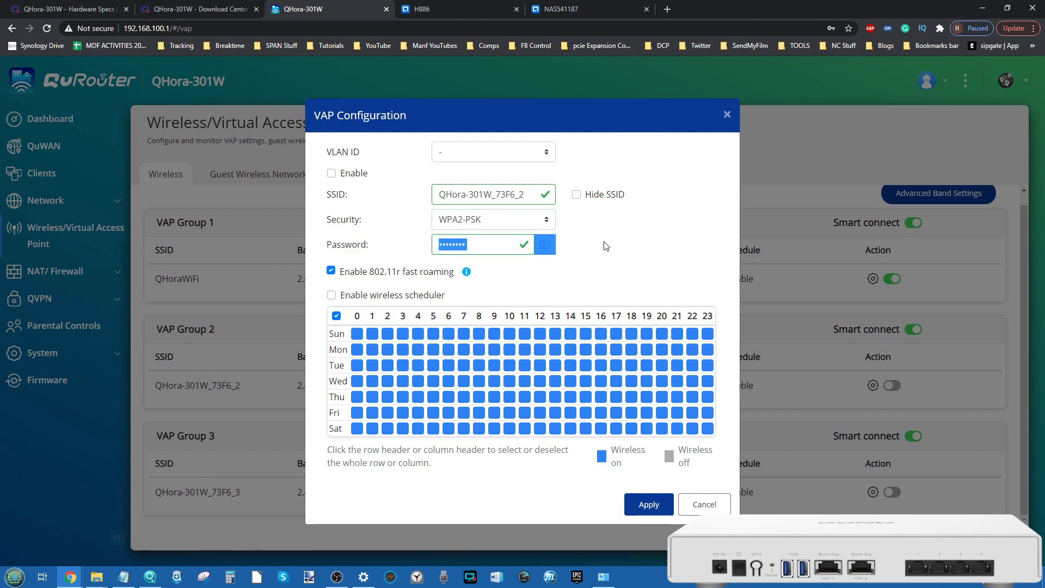
{"action": "left_click", "coordinate": [539, 256]}
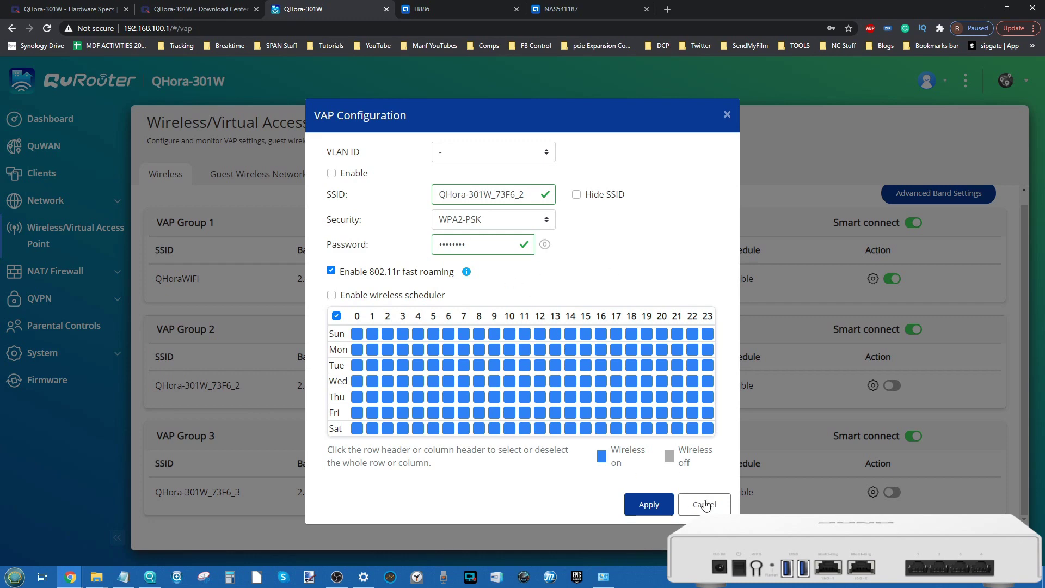
{"action": "left_click", "coordinate": [705, 503]}
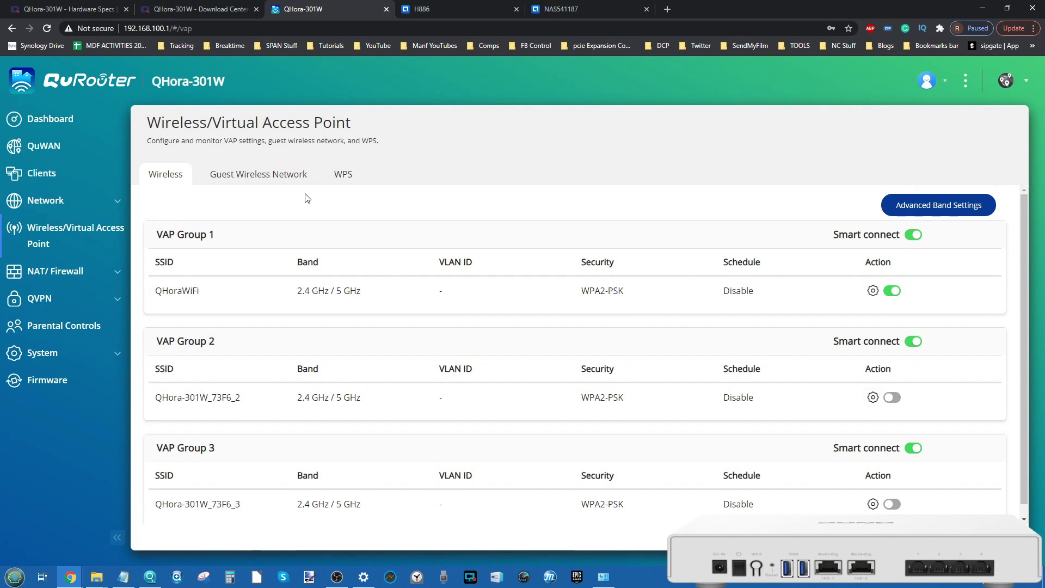
{"action": "left_click", "coordinate": [267, 177]}
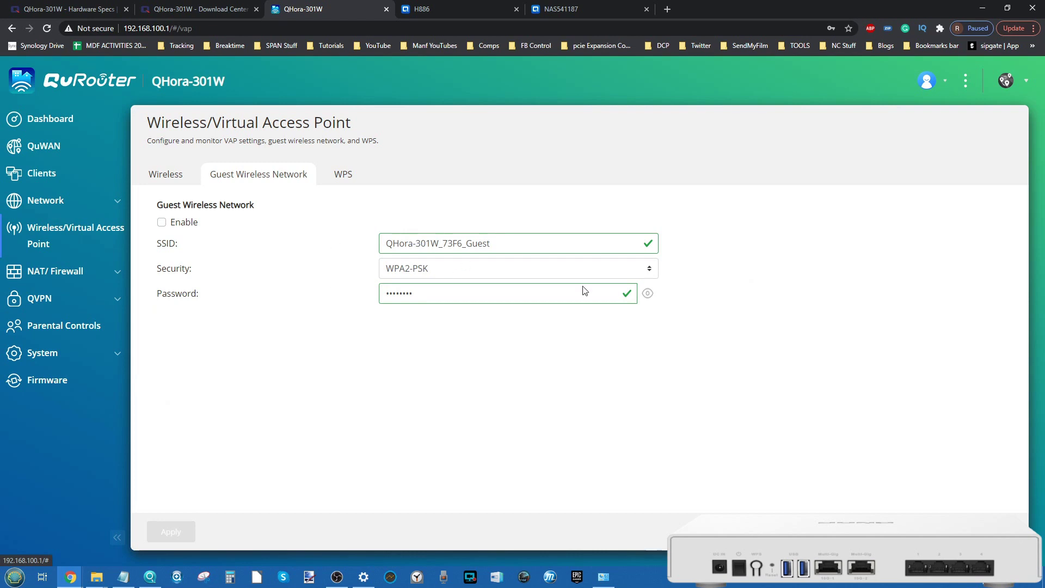
{"action": "left_click", "coordinate": [169, 176]}
{"action": "scroll", "coordinate": [413, 364], "scroll_direction": "down", "scroll_amount": 1}
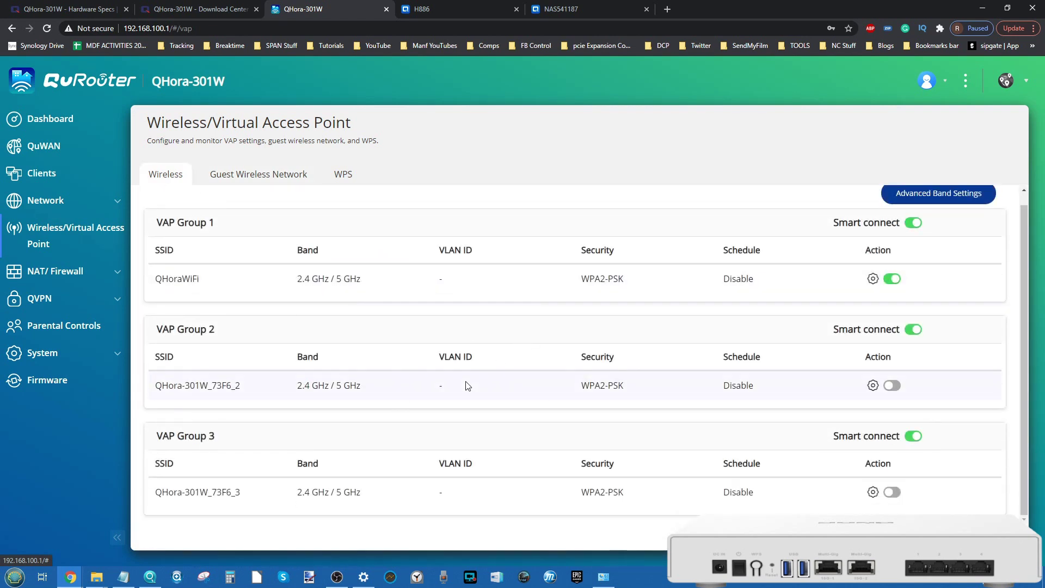
{"action": "scroll", "coordinate": [467, 386], "scroll_direction": "up", "scroll_amount": 1}
{"action": "left_click", "coordinate": [346, 183]}
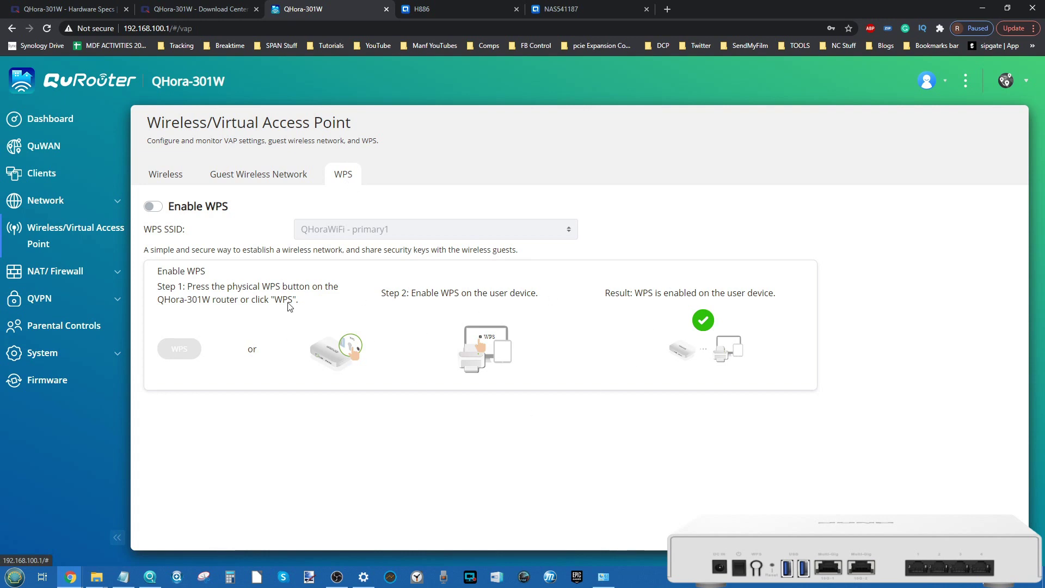
{"action": "left_click", "coordinate": [162, 178]}
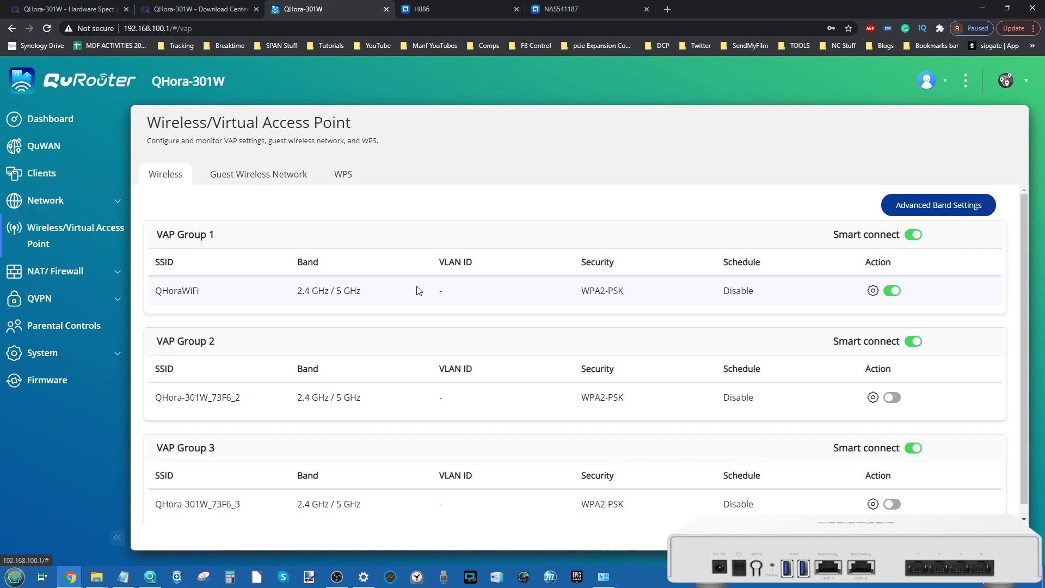
{"action": "left_click", "coordinate": [69, 274]}
Step: Go to the Firewall Rule page and cancel a new rule without saving
{"action": "left_click", "coordinate": [63, 301]}
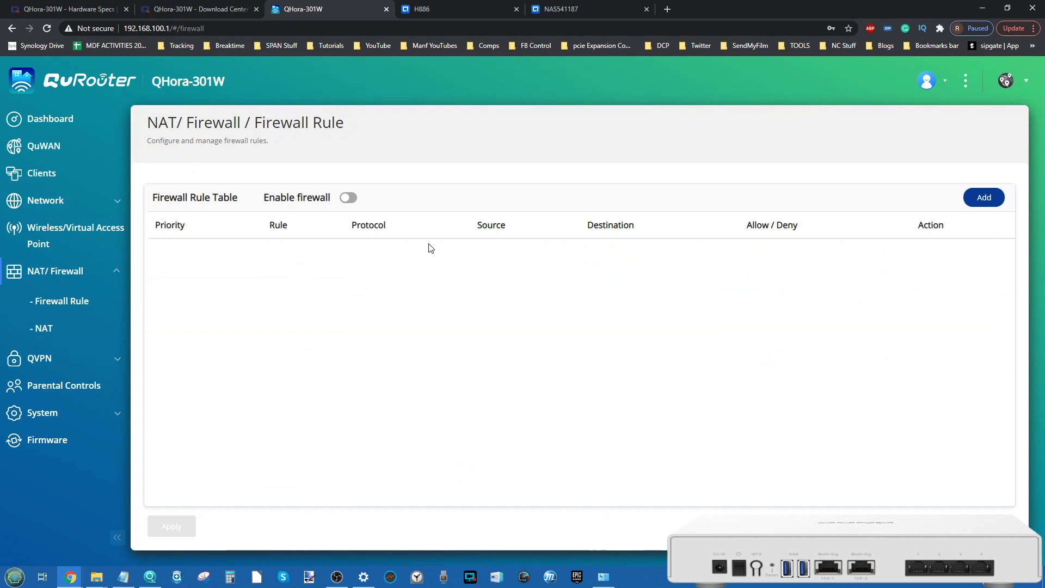
{"action": "left_click", "coordinate": [991, 197]}
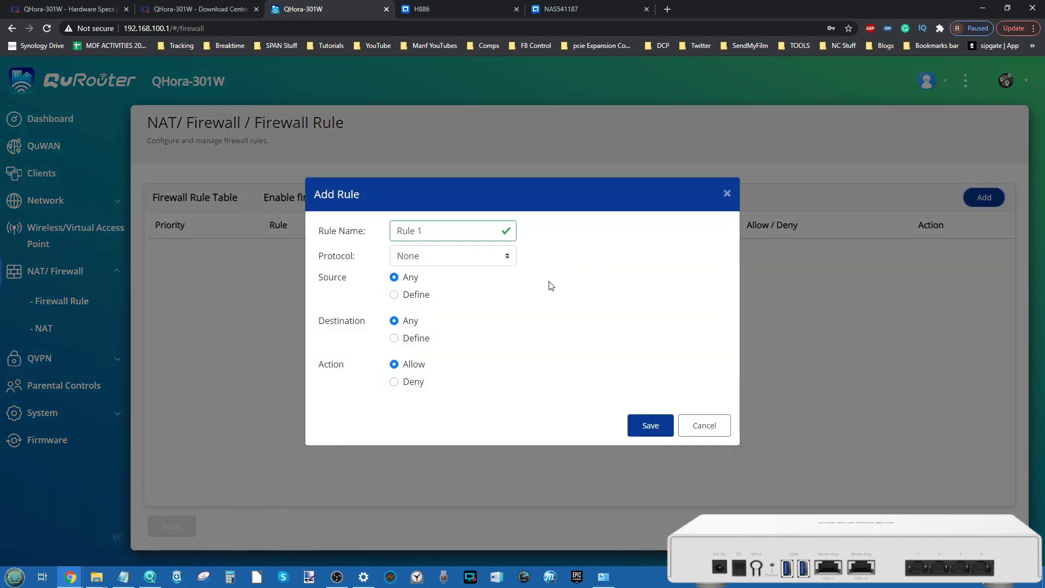
{"action": "left_click", "coordinate": [705, 426]}
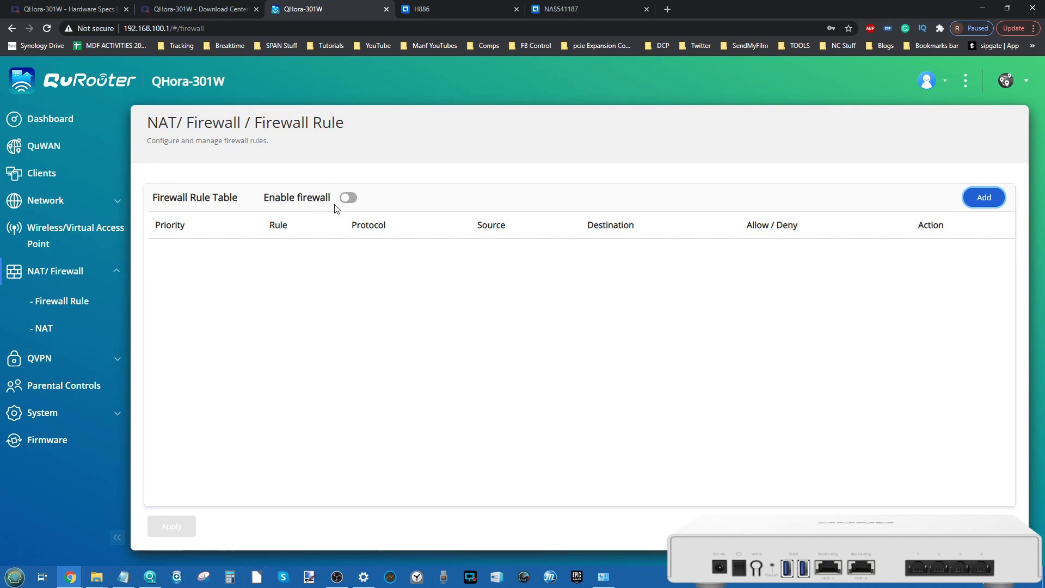
Step: Turn Enable firewall on and apply, then turn it back off and apply
{"action": "left_click", "coordinate": [344, 198]}
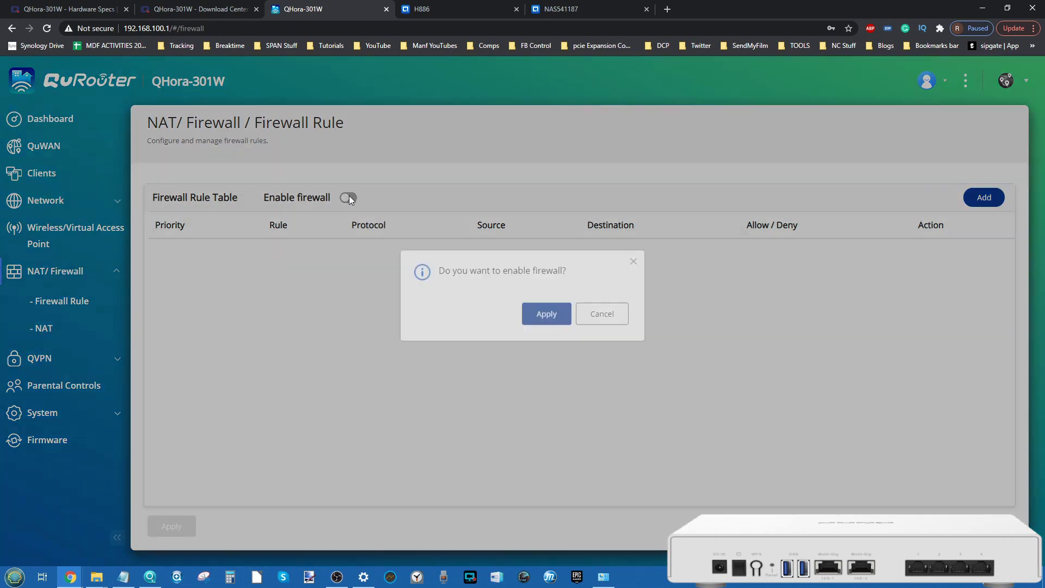
{"action": "left_click", "coordinate": [543, 326]}
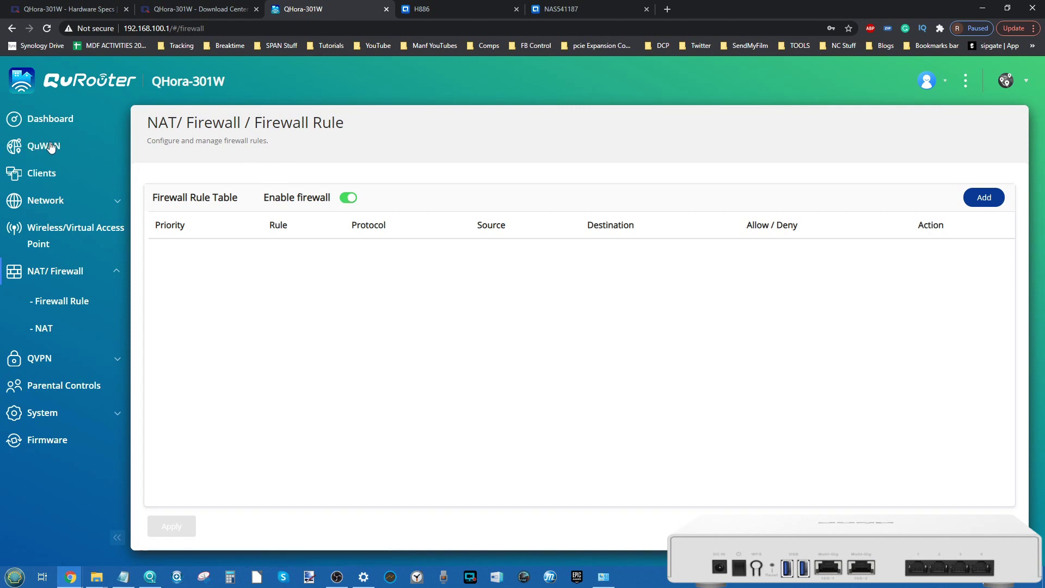
{"action": "left_click", "coordinate": [349, 197]}
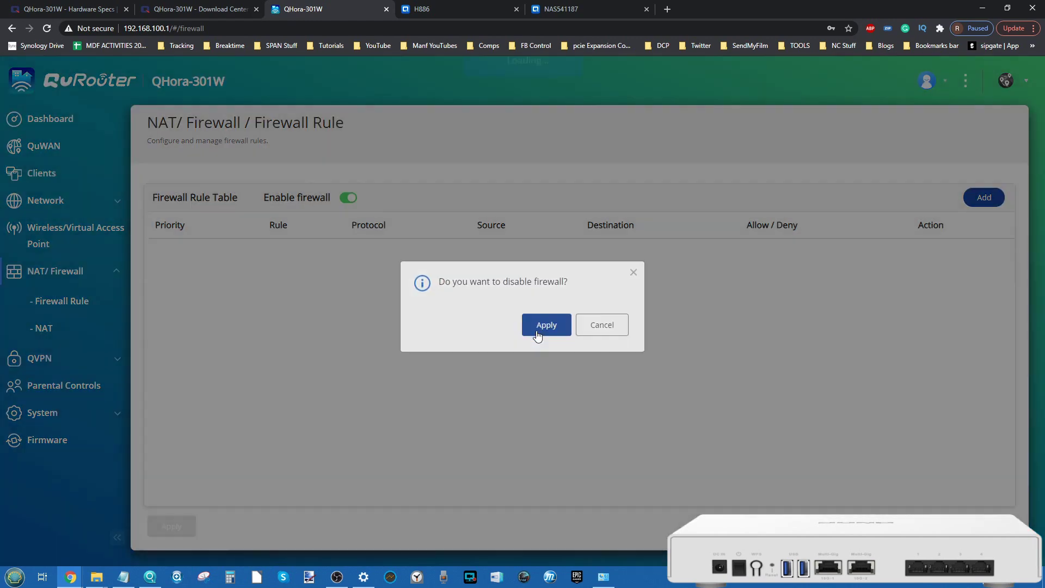
{"action": "left_click", "coordinate": [536, 332]}
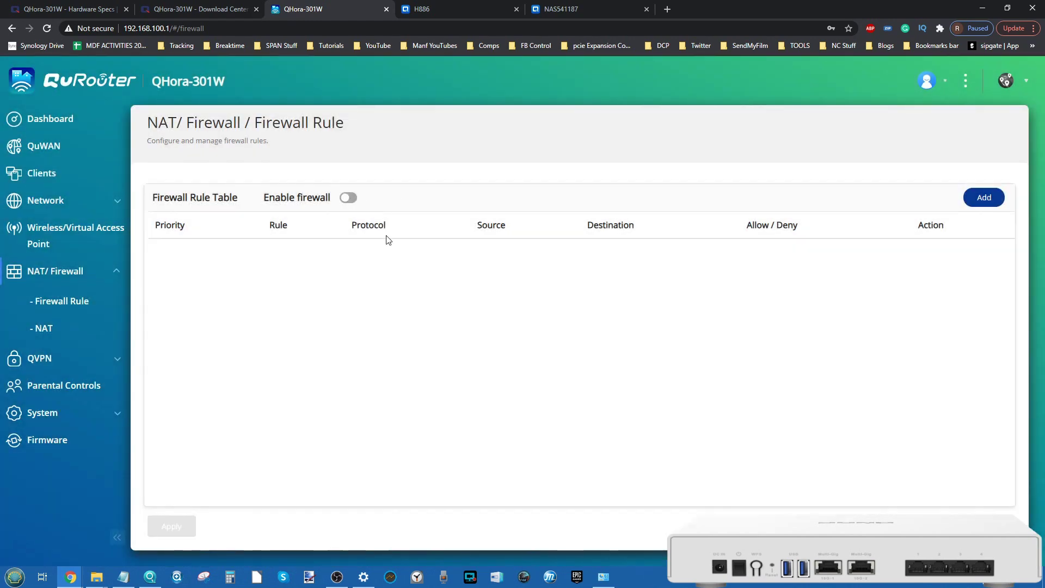
Step: Open and close the Add rule form twice, leaving the firewall rule table empty
{"action": "left_click", "coordinate": [979, 198]}
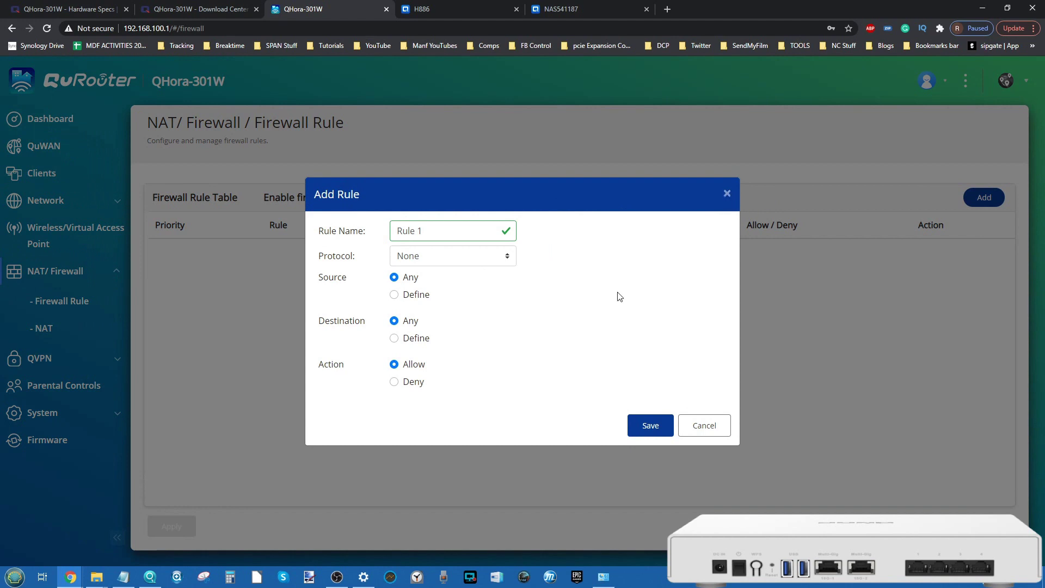
{"action": "left_click", "coordinate": [726, 195]}
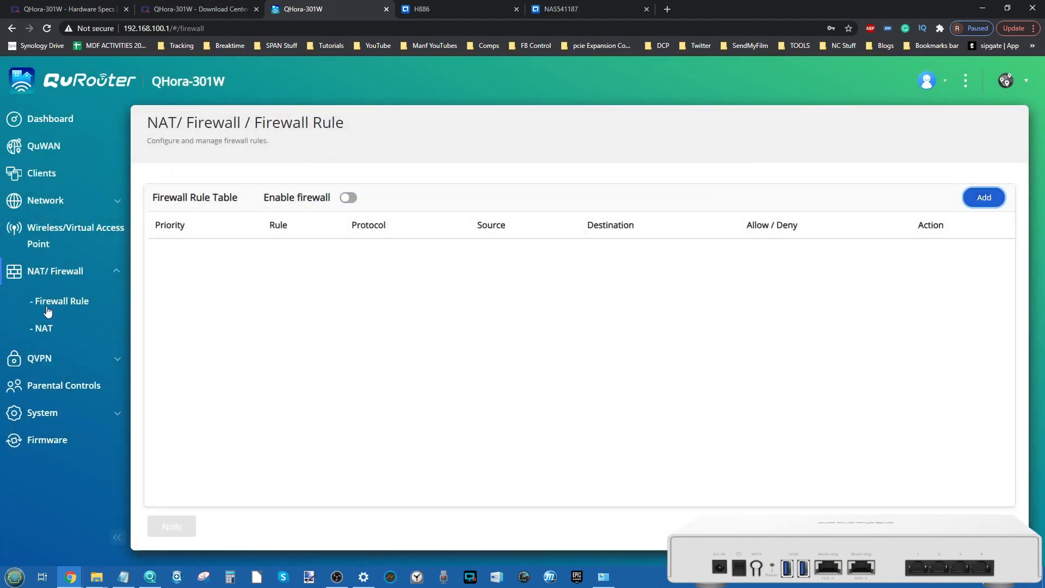
{"action": "left_click", "coordinate": [54, 329]}
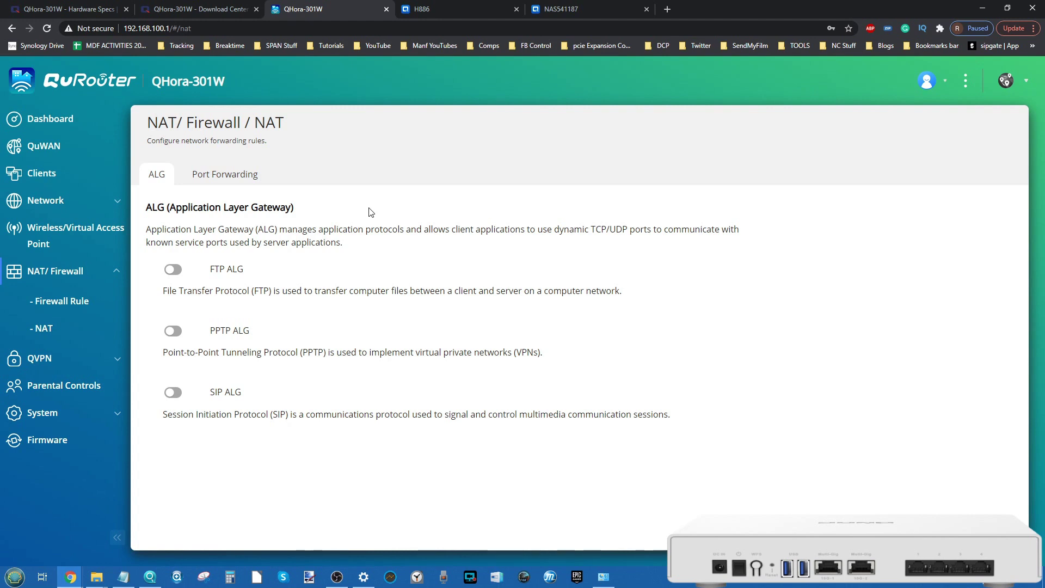
{"action": "left_click", "coordinate": [79, 303]}
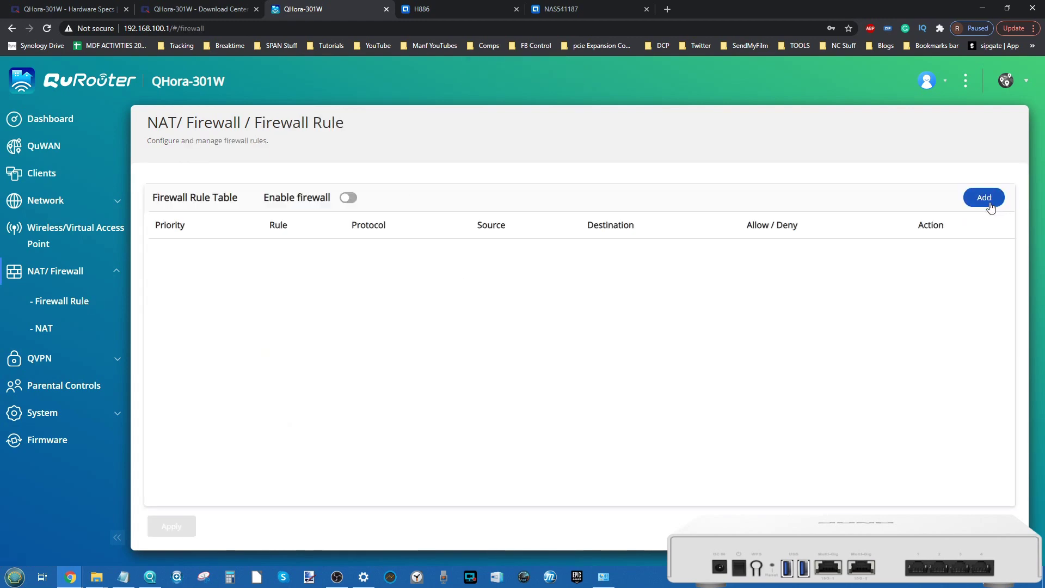
{"action": "left_click", "coordinate": [988, 202]}
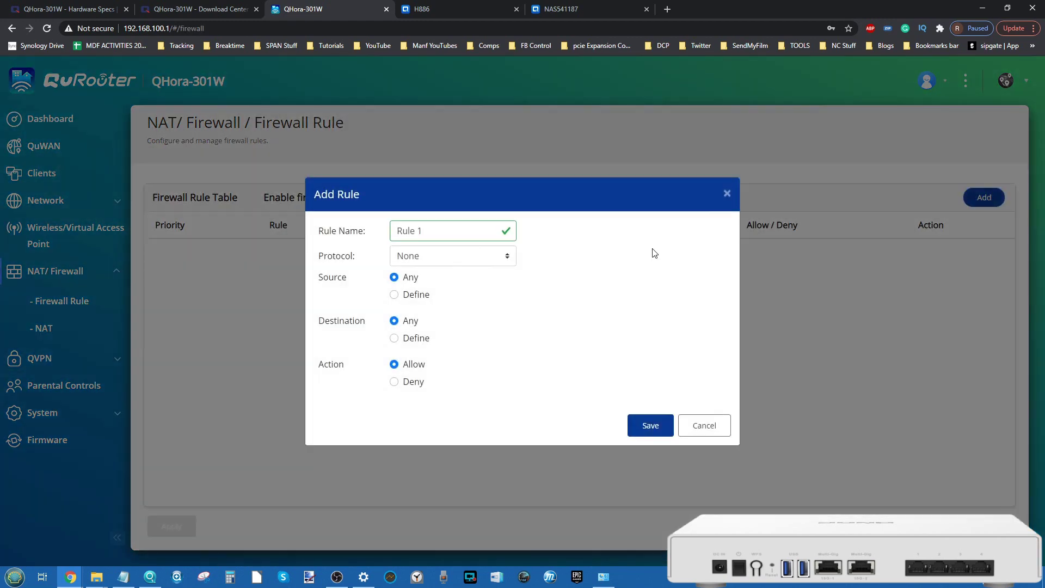
{"action": "left_click", "coordinate": [728, 195]}
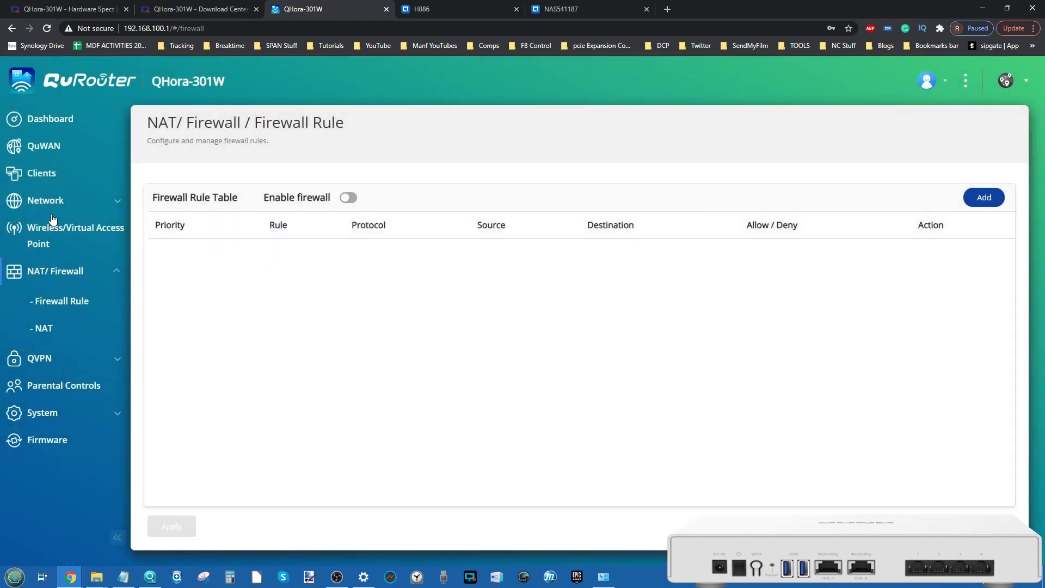
{"action": "left_click", "coordinate": [43, 327]}
Step: Check the Port Forwarding table and cancel a new rule, then return to the ALG tab
{"action": "left_click", "coordinate": [244, 182]}
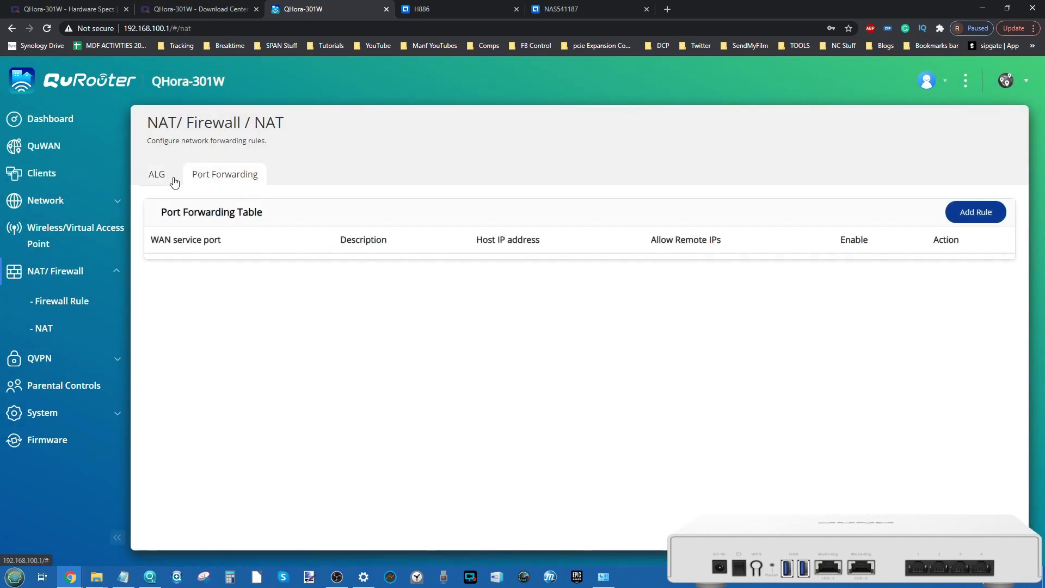
{"action": "left_click", "coordinate": [983, 217]}
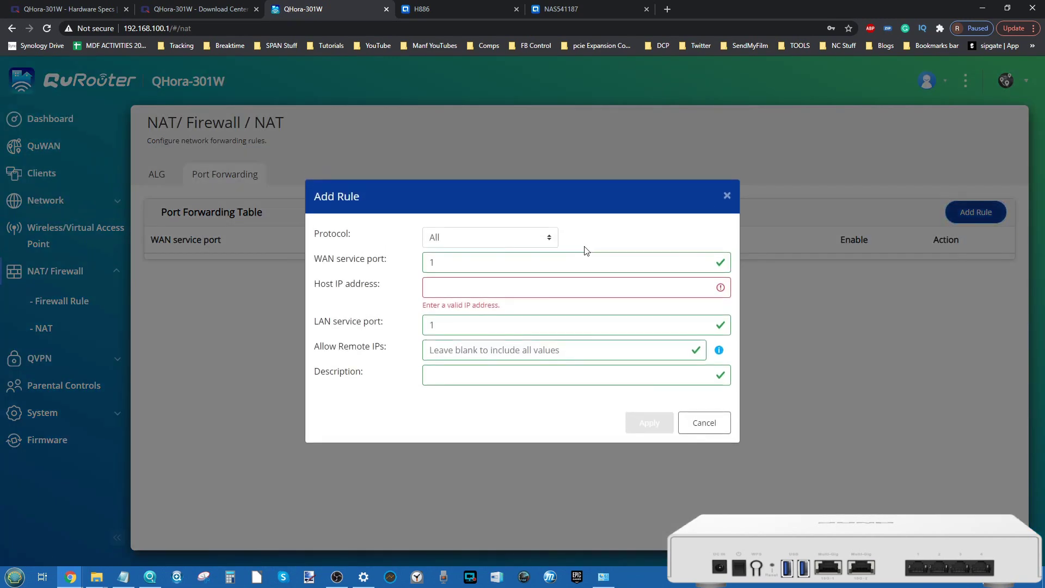
{"action": "left_click", "coordinate": [727, 196]}
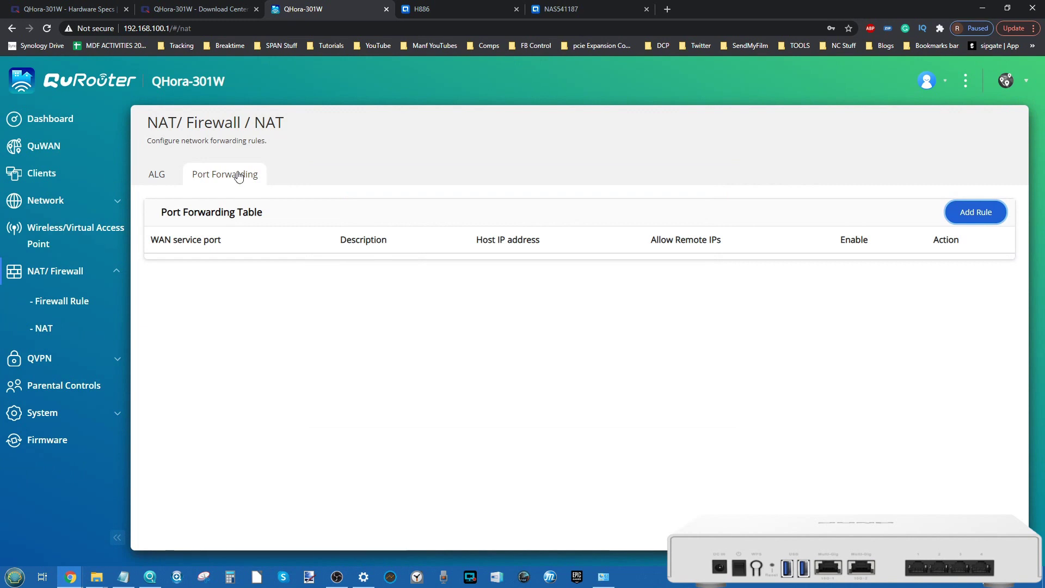
{"action": "left_click", "coordinate": [151, 179]}
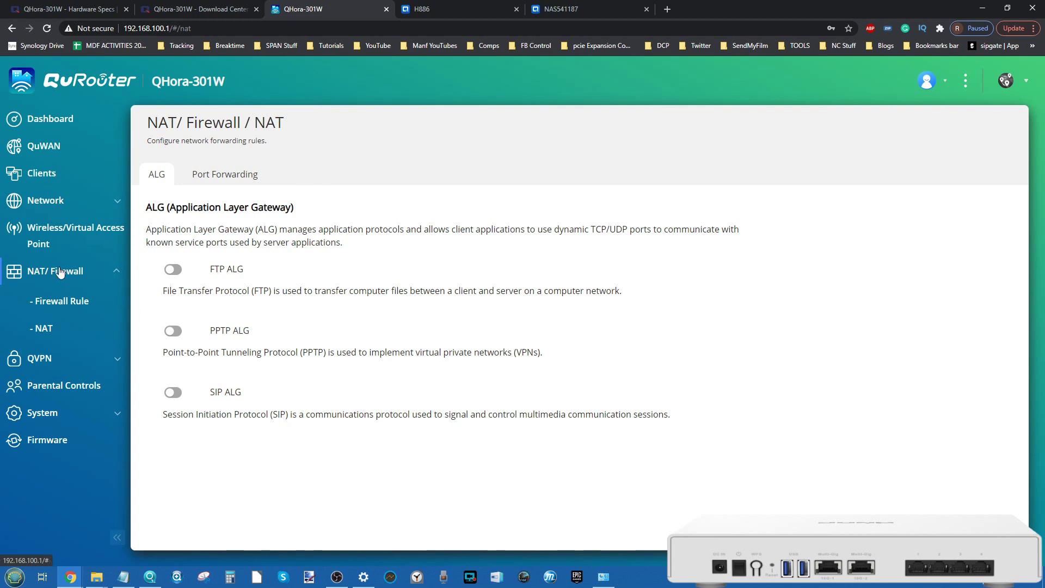
{"action": "left_click", "coordinate": [58, 202]}
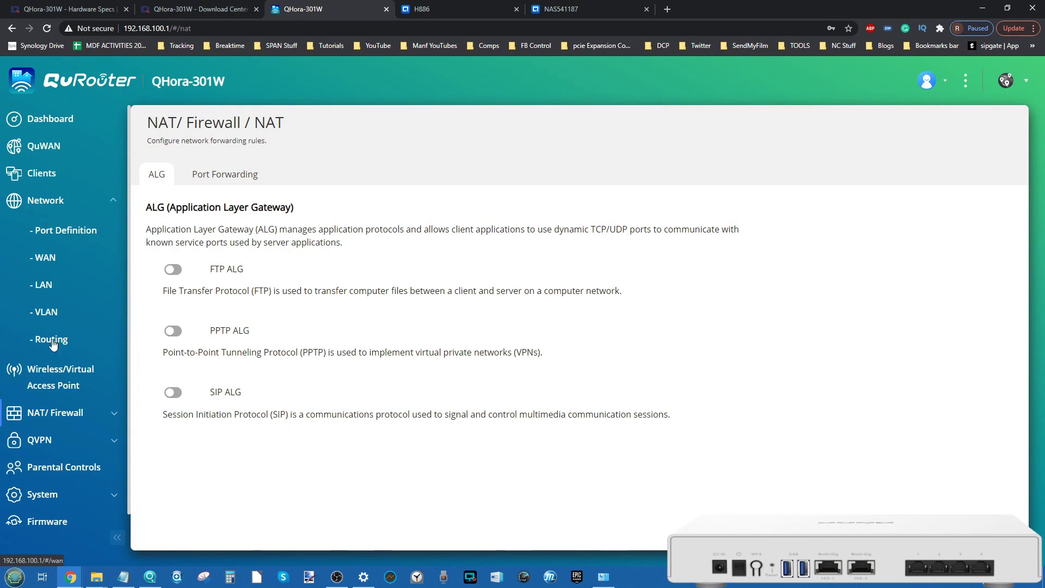
{"action": "left_click", "coordinate": [60, 422]}
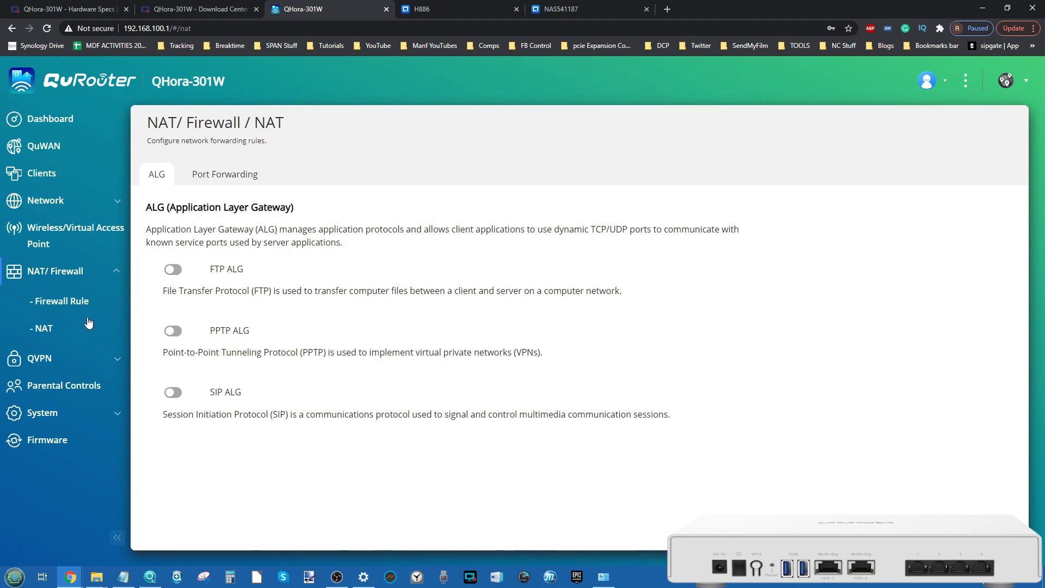
Step: Browse the QVPN Settings, Client List and Logs pages, then go to QuWAN
{"action": "left_click", "coordinate": [55, 356]}
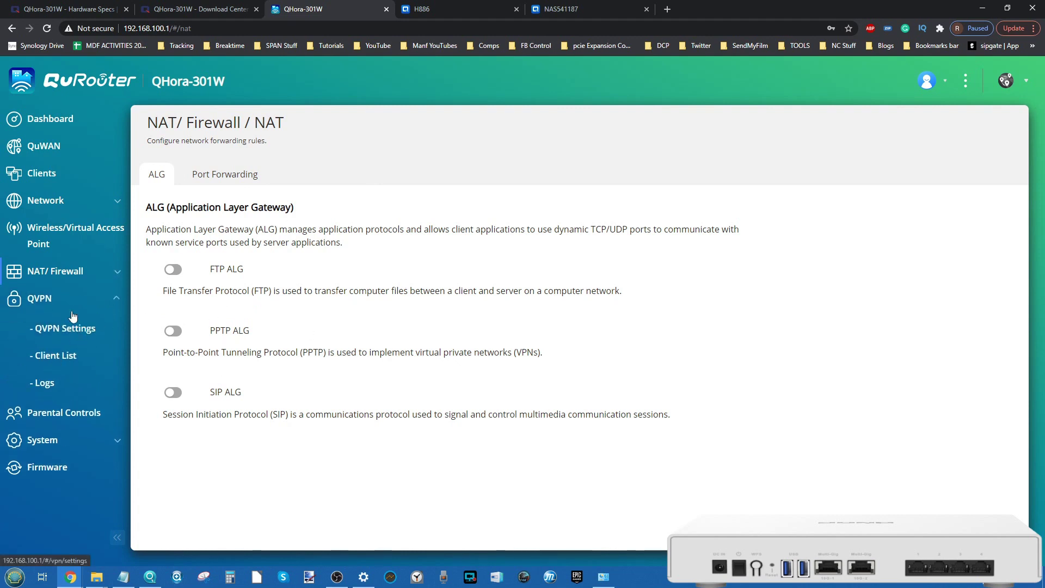
{"action": "left_click", "coordinate": [65, 330]}
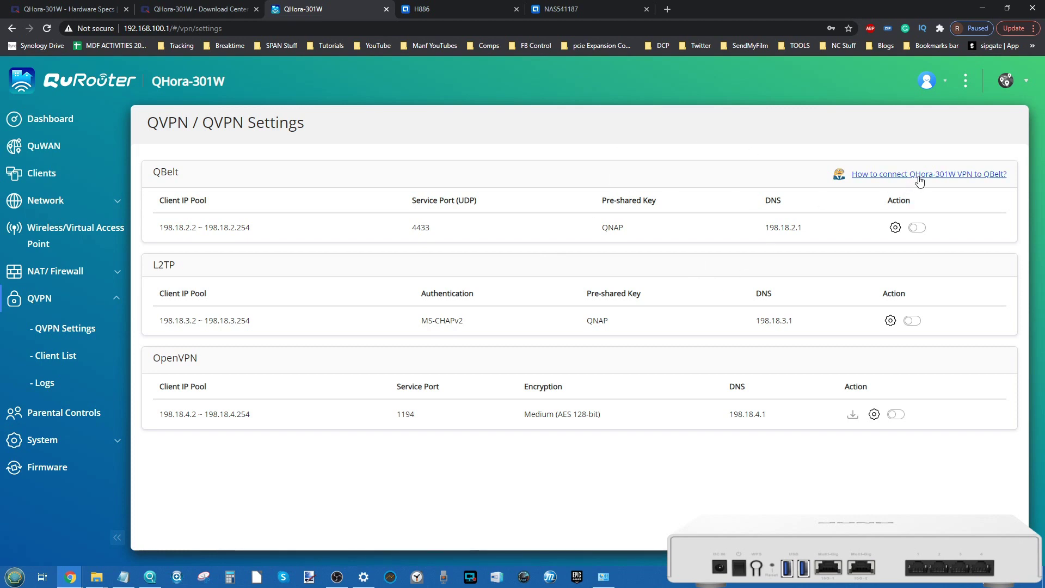
{"action": "left_click", "coordinate": [66, 355]}
{"action": "left_click", "coordinate": [52, 384]}
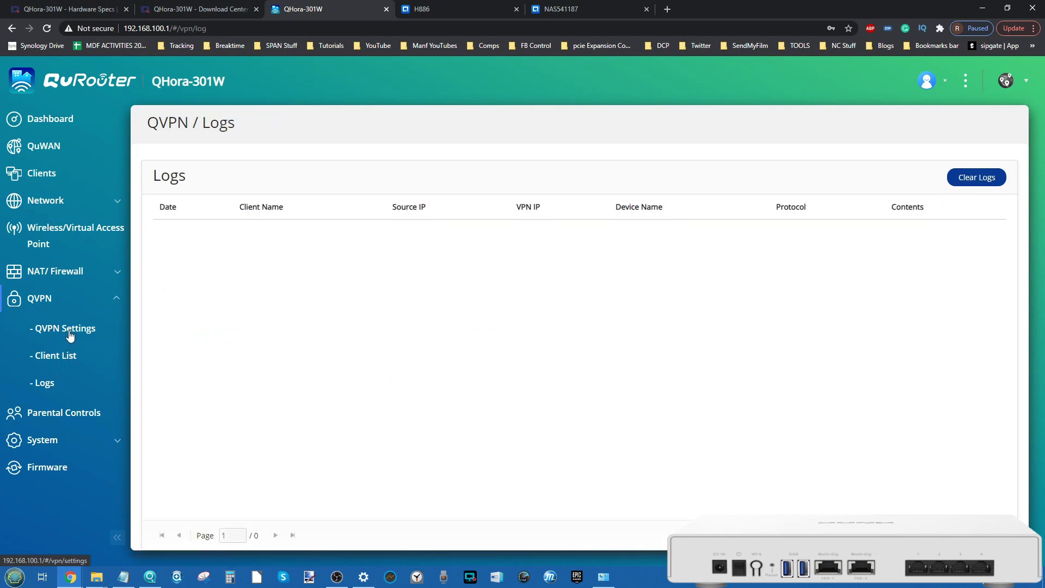
{"action": "left_click", "coordinate": [71, 334]}
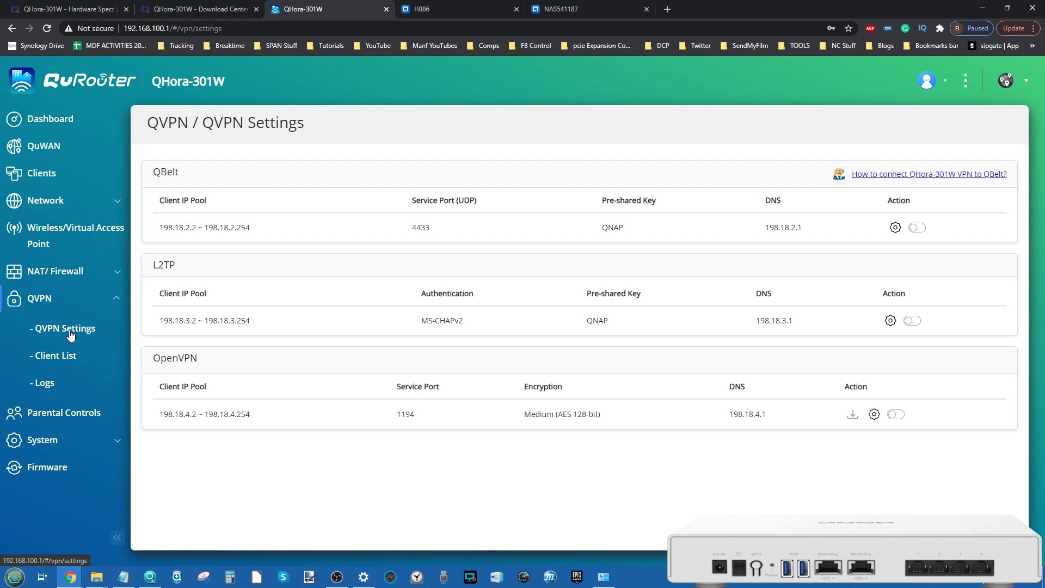
{"action": "left_click", "coordinate": [55, 148]}
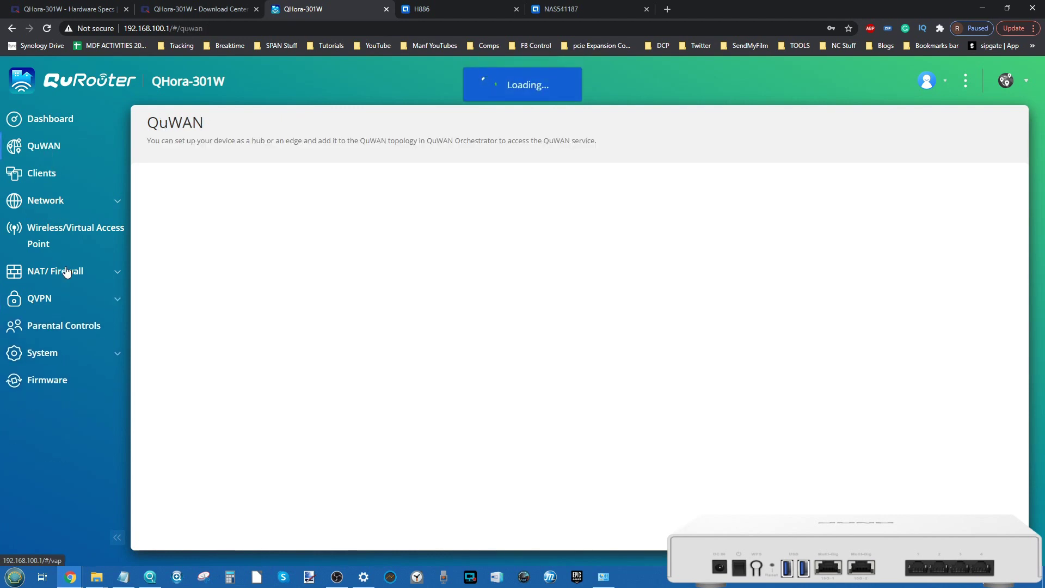
Step: Start a new Parental Controls role with the website filter enabled, trying the role name and domain fields
{"action": "left_click", "coordinate": [91, 328]}
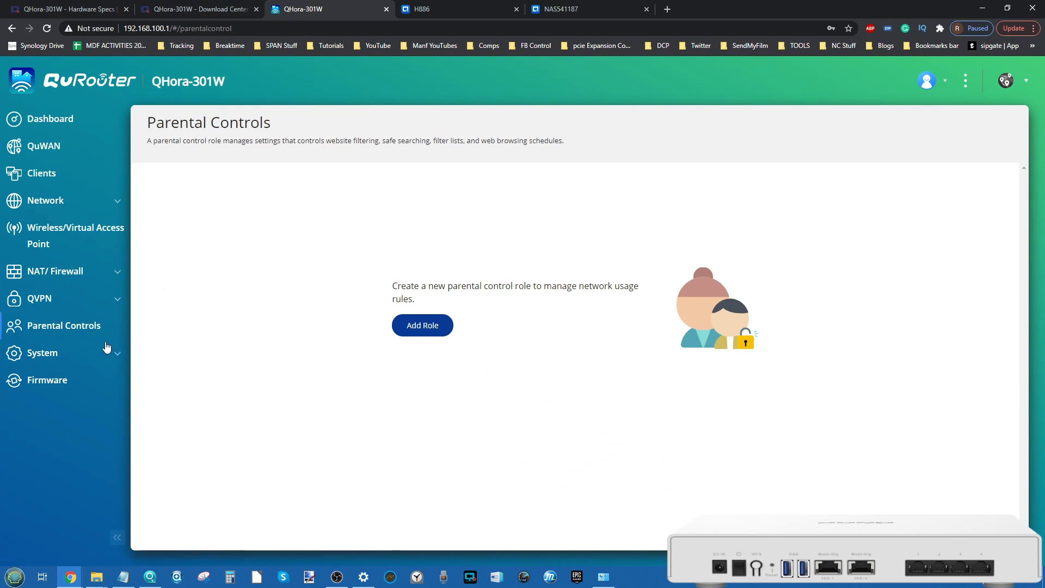
{"action": "left_click", "coordinate": [418, 333]}
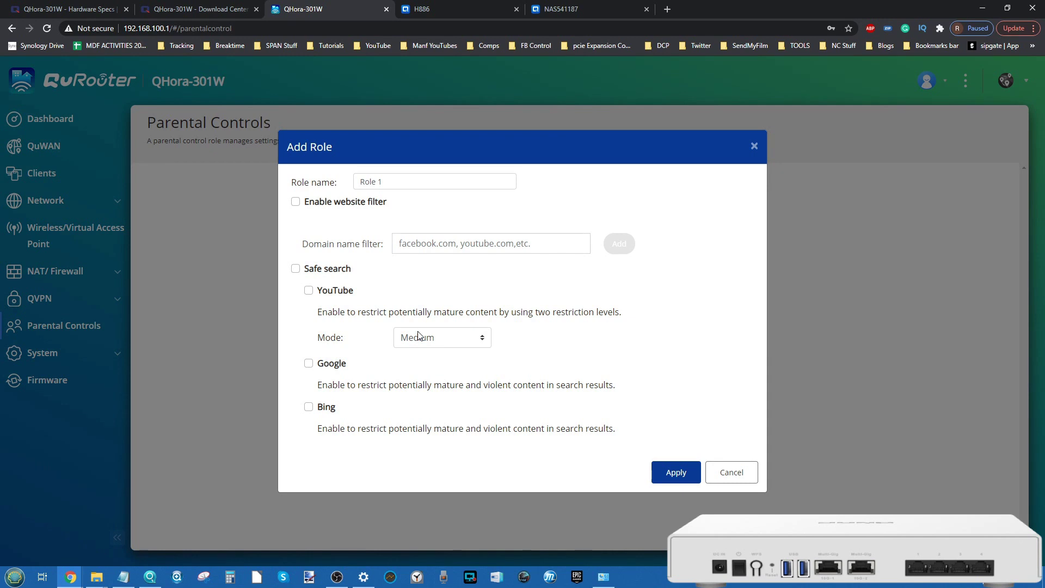
{"action": "left_click", "coordinate": [352, 203]}
{"action": "left_click", "coordinate": [389, 185]}
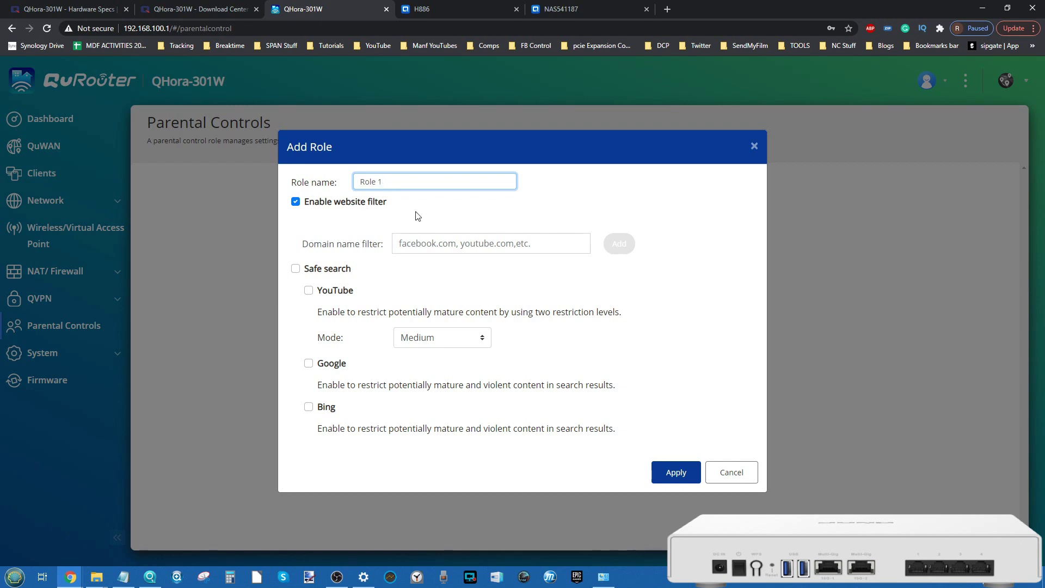
{"action": "left_click", "coordinate": [445, 244]}
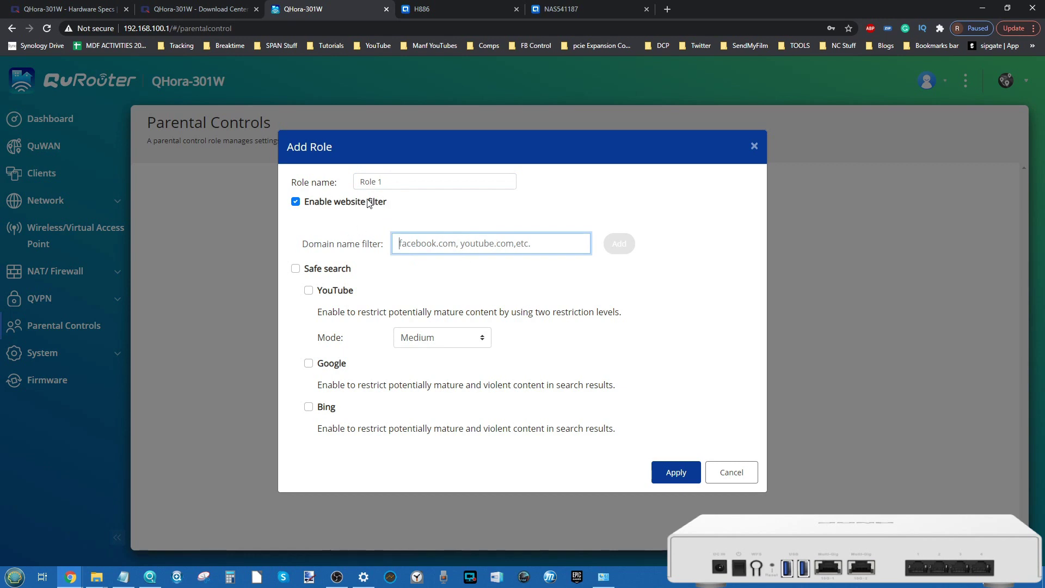
Step: Enable safe search with the YouTube mode left at Medium, then discard the role unsaved
{"action": "left_click", "coordinate": [309, 273]}
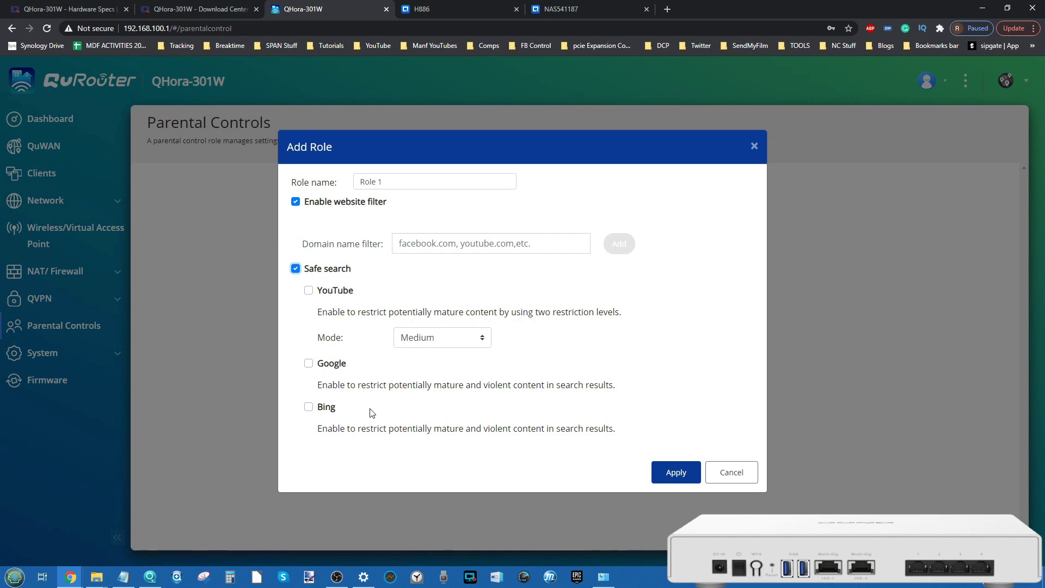
{"action": "left_click", "coordinate": [427, 338]}
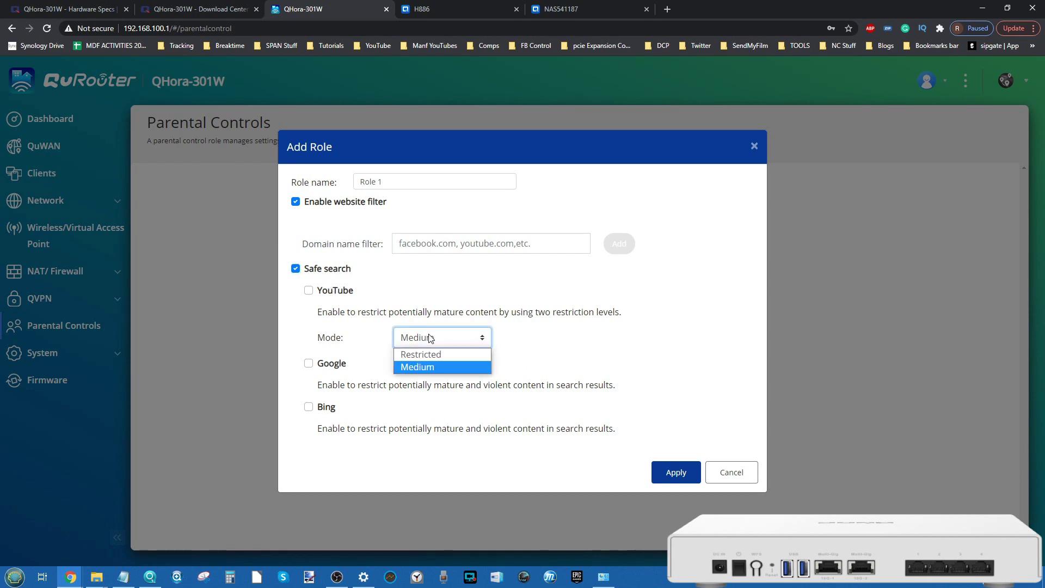
{"action": "left_click", "coordinate": [423, 304]}
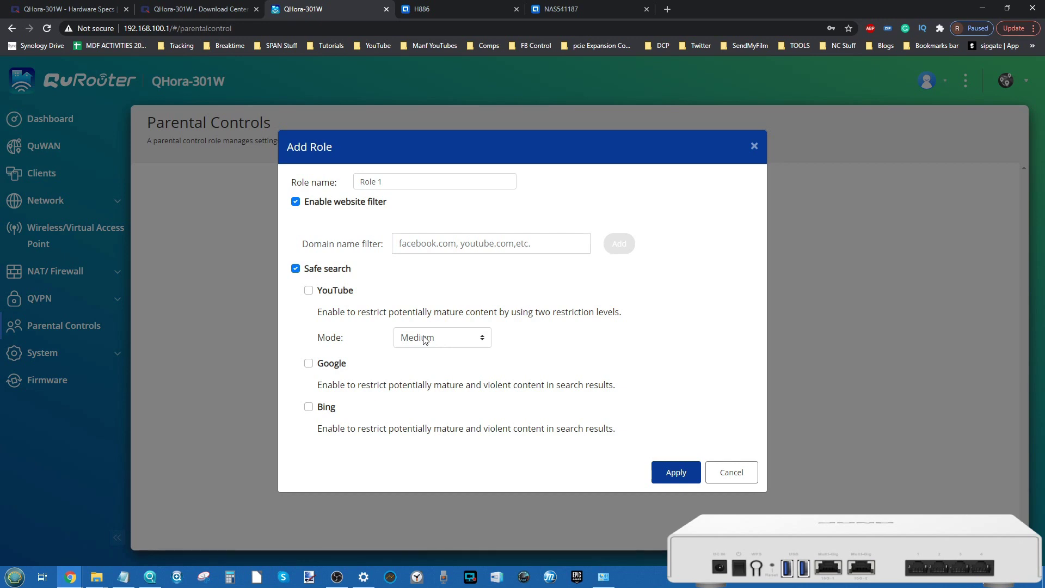
{"action": "left_click", "coordinate": [732, 472]}
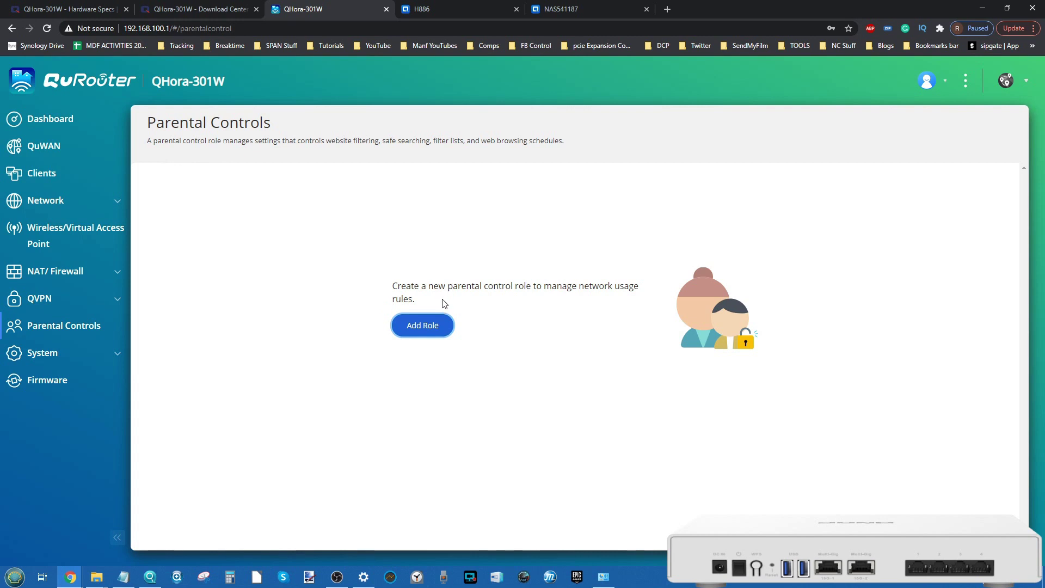
{"action": "left_click", "coordinate": [76, 354]}
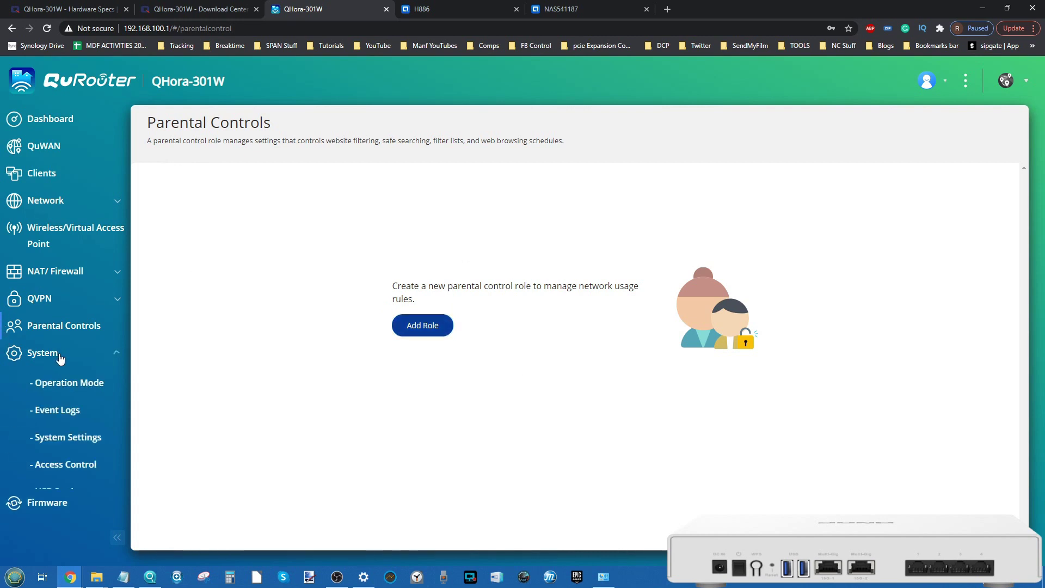
Step: Preview the Access point (AP) mode options, then reselect Wireless router mode (default)
{"action": "left_click", "coordinate": [80, 389]}
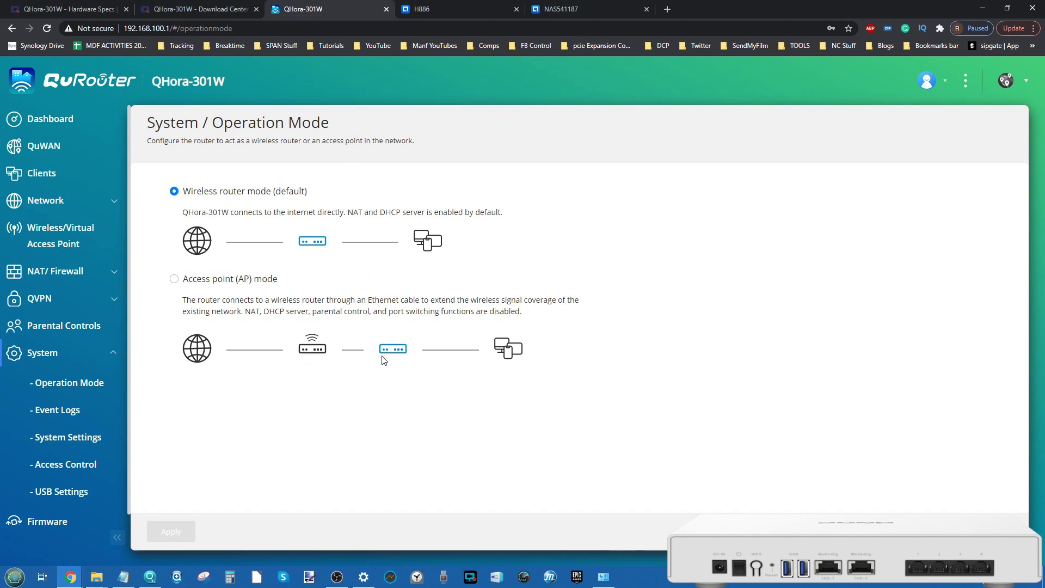
{"action": "left_click", "coordinate": [246, 280]}
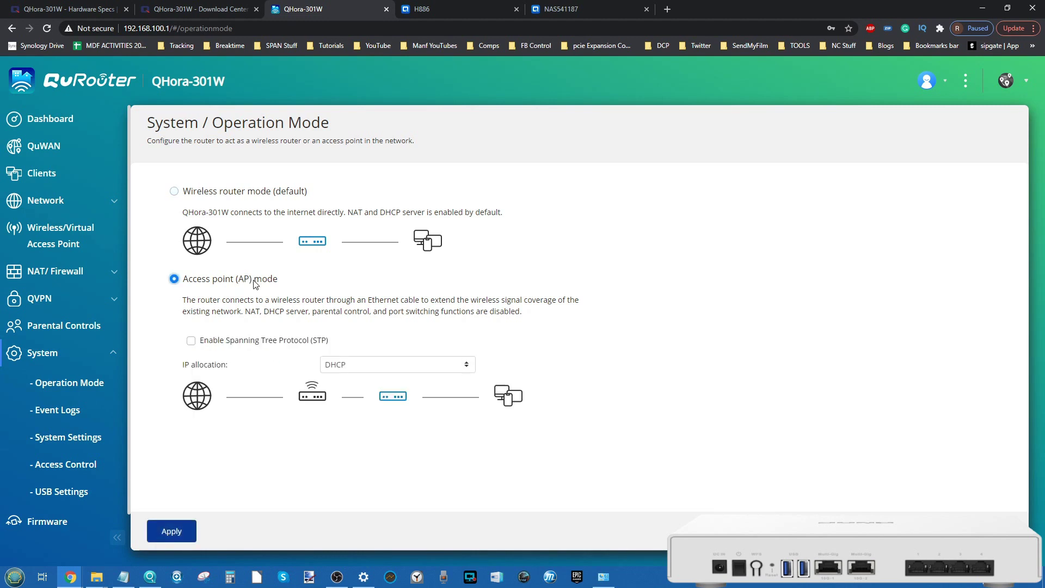
{"action": "left_click", "coordinate": [262, 193]}
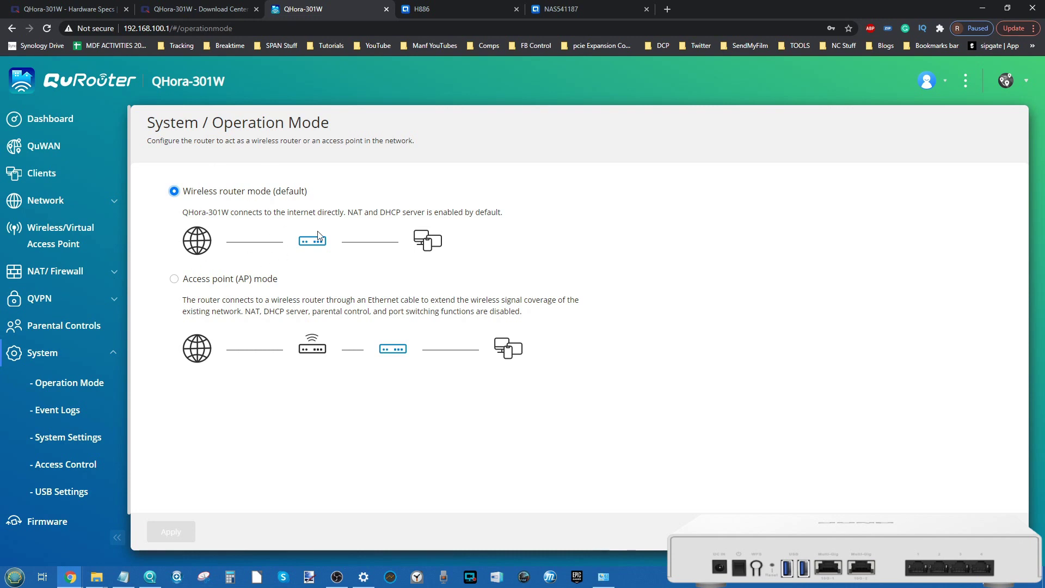
{"action": "left_click", "coordinate": [59, 411]}
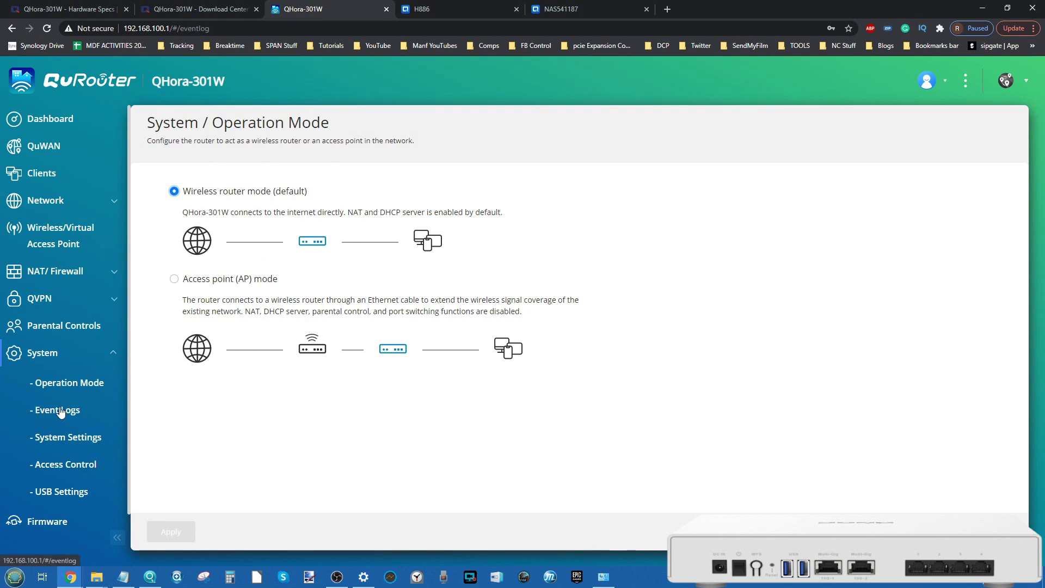
Step: Scroll through the system event logs
{"action": "scroll", "coordinate": [401, 261], "scroll_direction": "down", "scroll_amount": 1}
{"action": "scroll", "coordinate": [389, 245], "scroll_direction": "up", "scroll_amount": 1}
{"action": "scroll", "coordinate": [384, 312], "scroll_direction": "down", "scroll_amount": 4}
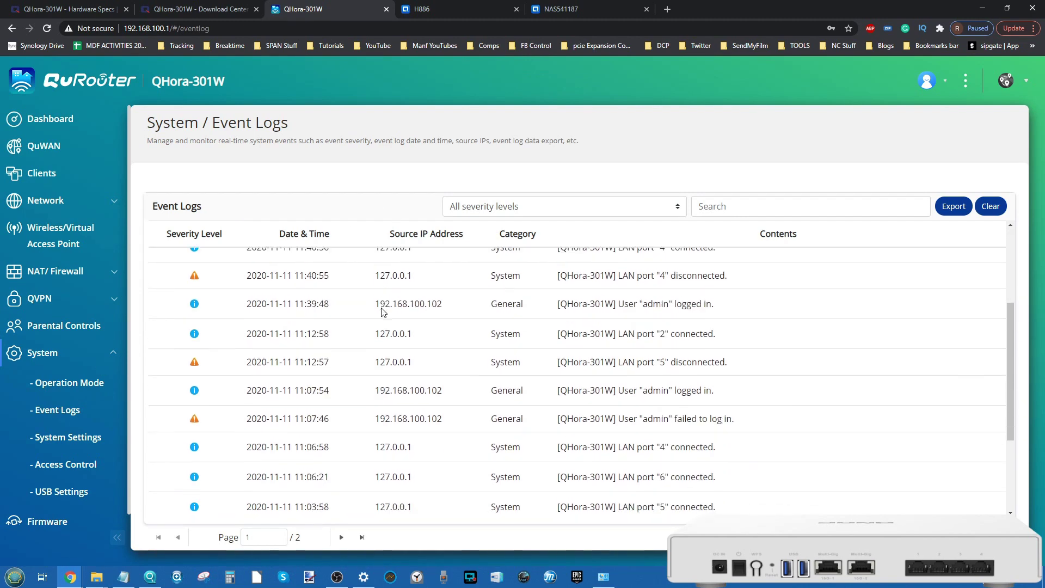
{"action": "scroll", "coordinate": [384, 312], "scroll_direction": "up", "scroll_amount": 5}
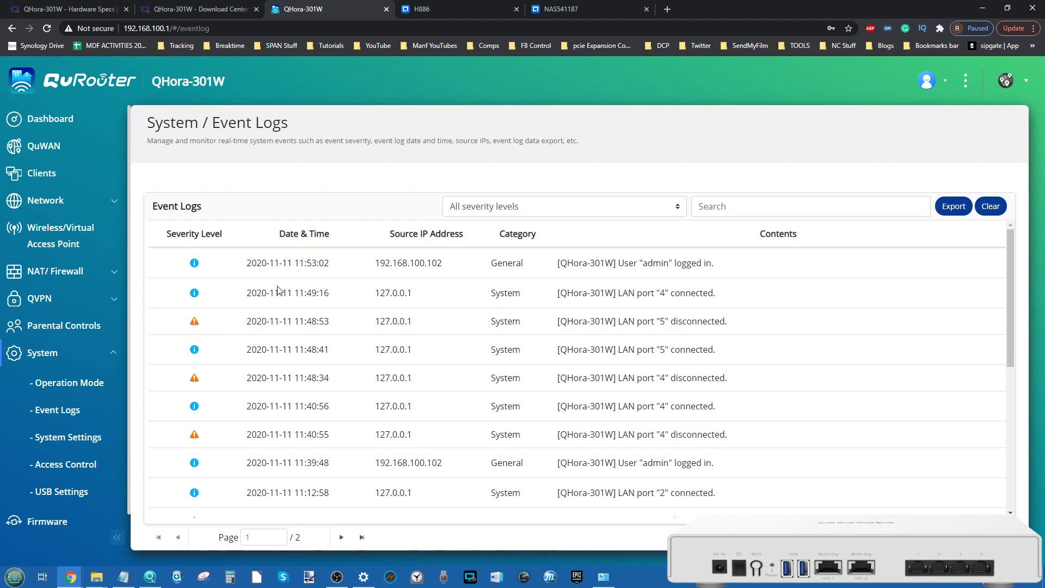
Step: Review the System Settings Restart/Reset/Backup/Restore and Audio Alert tabs, then open Access Control
{"action": "left_click", "coordinate": [77, 439]}
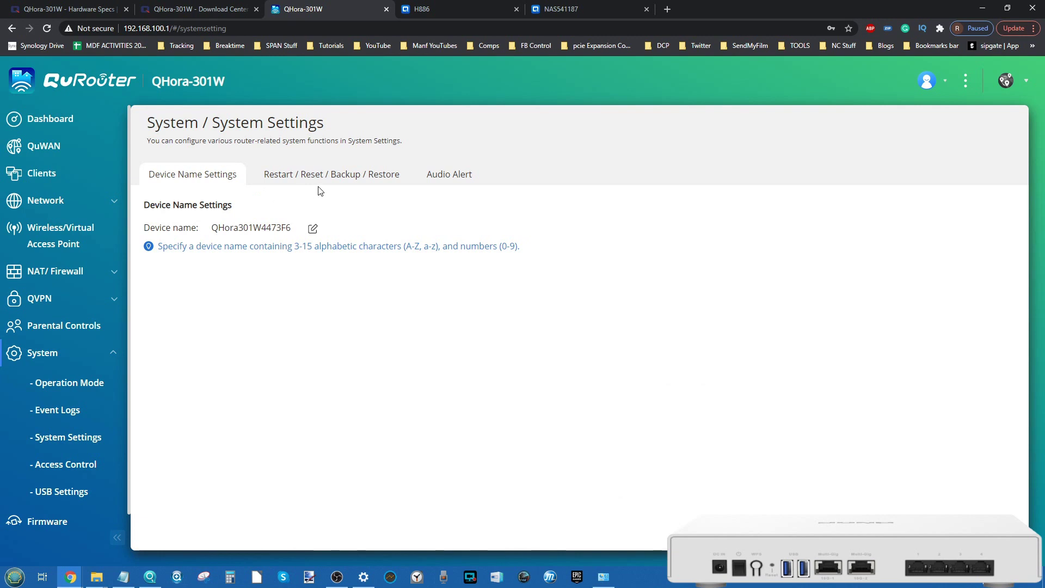
{"action": "left_click", "coordinate": [361, 180]}
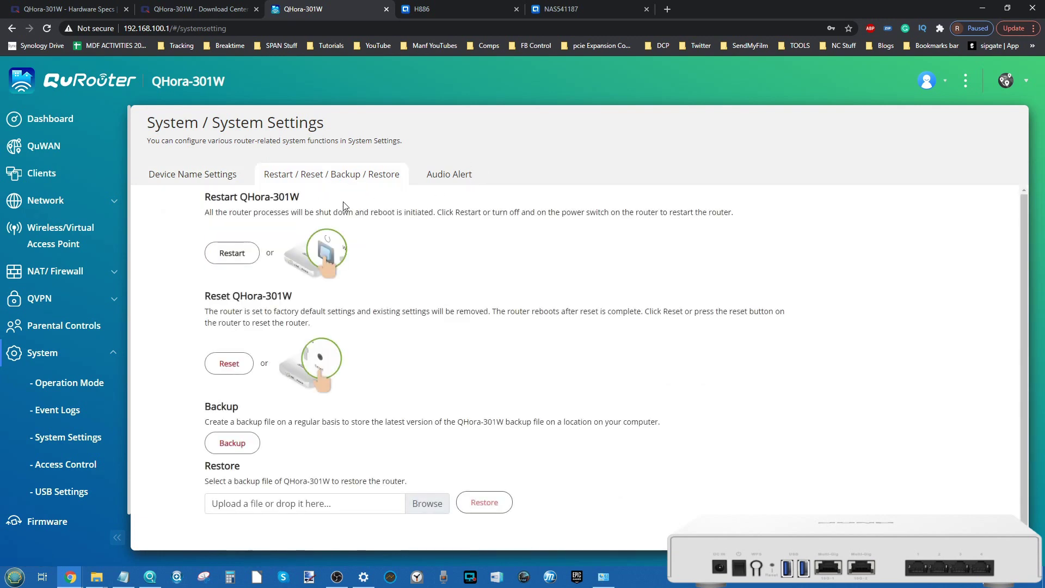
{"action": "left_click", "coordinate": [457, 173]}
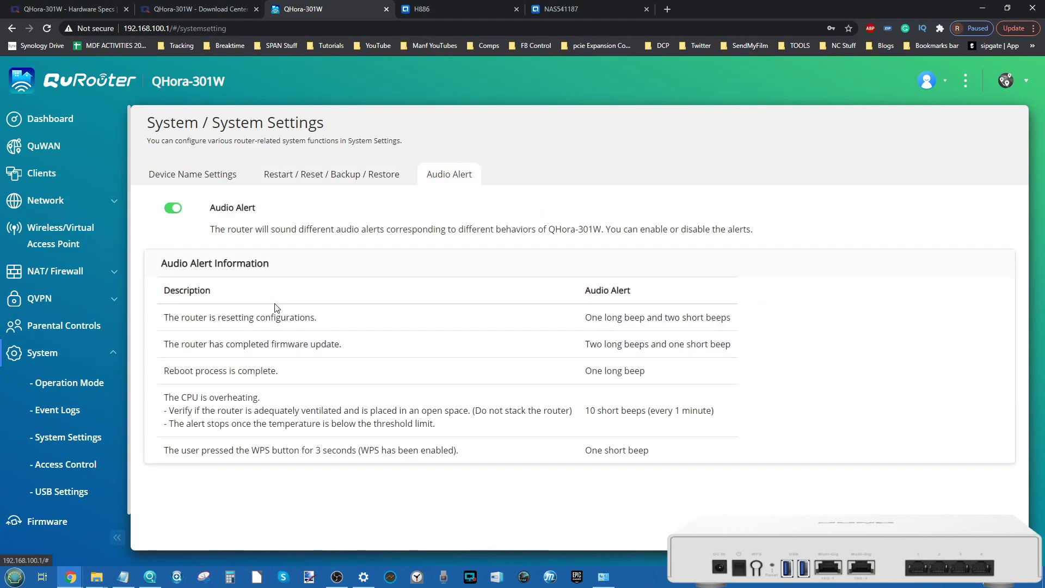
{"action": "left_click", "coordinate": [87, 466]}
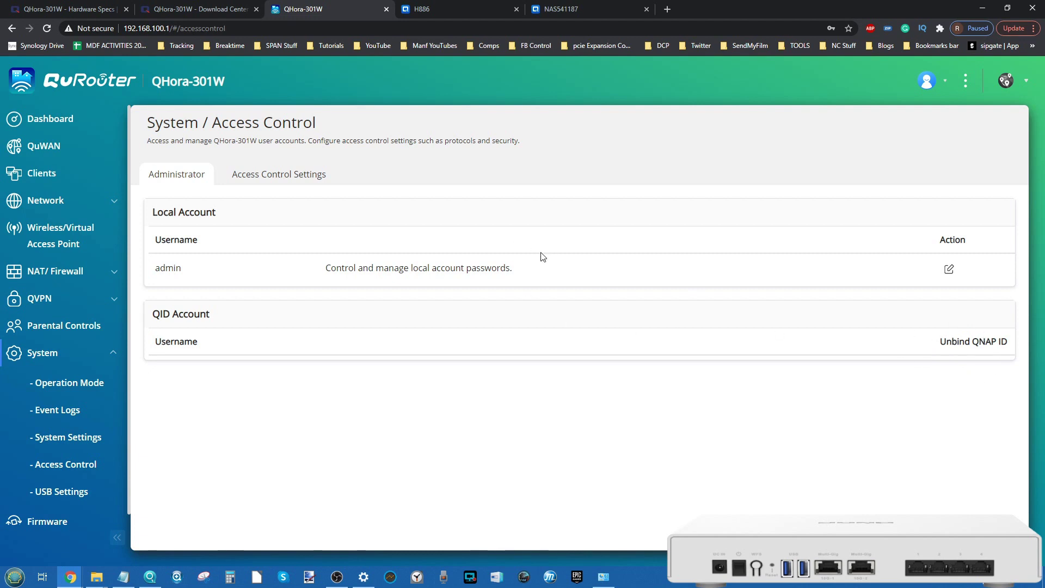
Step: Switch between the Administrator and Access Control Settings tabs, cancelling the admin account editor unchanged
{"action": "left_click", "coordinate": [289, 173]}
{"action": "left_click", "coordinate": [158, 174]}
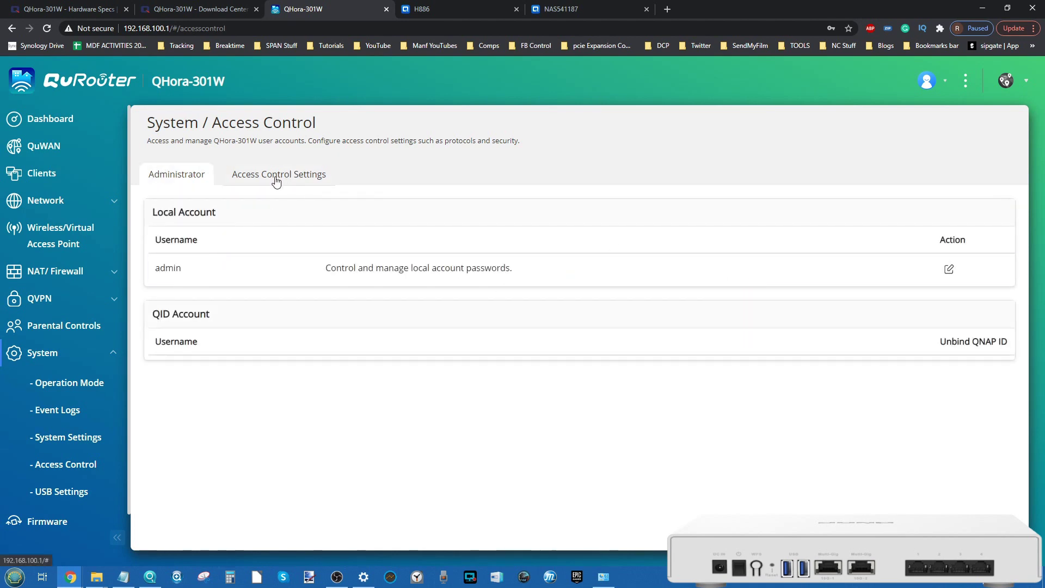
{"action": "left_click", "coordinate": [950, 270]}
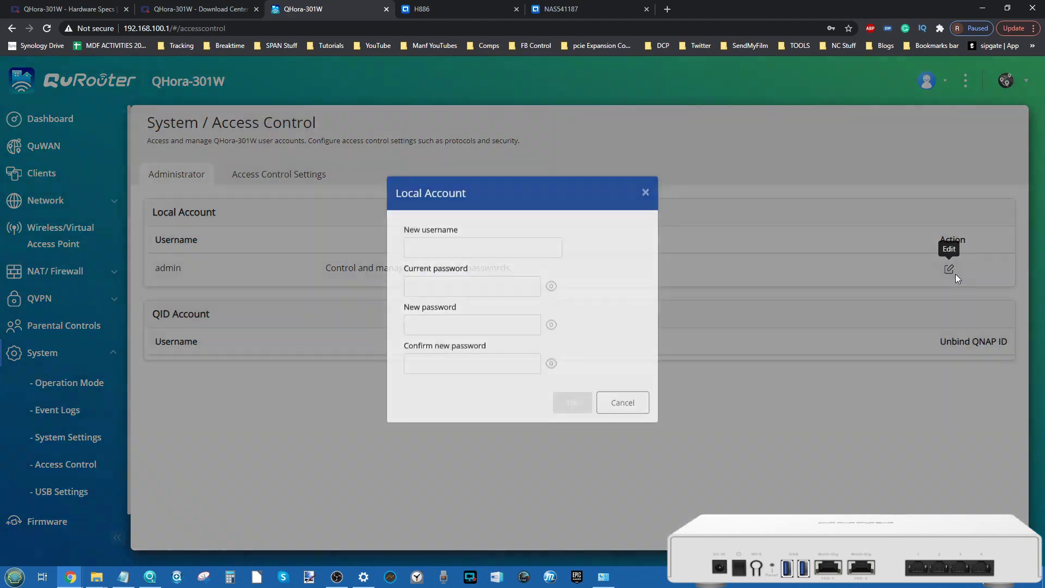
{"action": "left_click", "coordinate": [645, 204]}
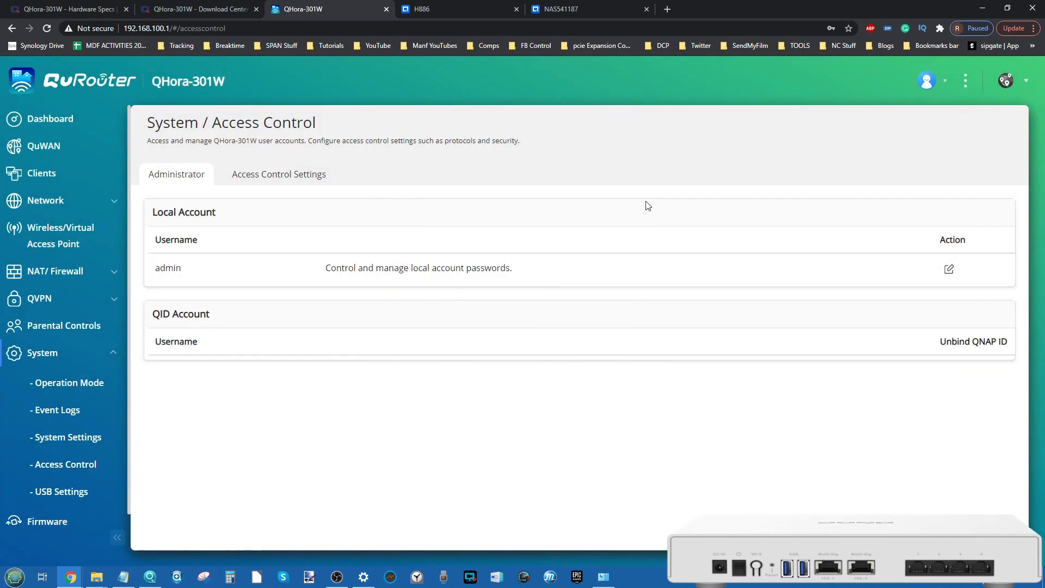
Step: Check the HTTP and remote management options and the USB2 drive (14.59GB fat32) in USB Settings
{"action": "left_click", "coordinate": [262, 175]}
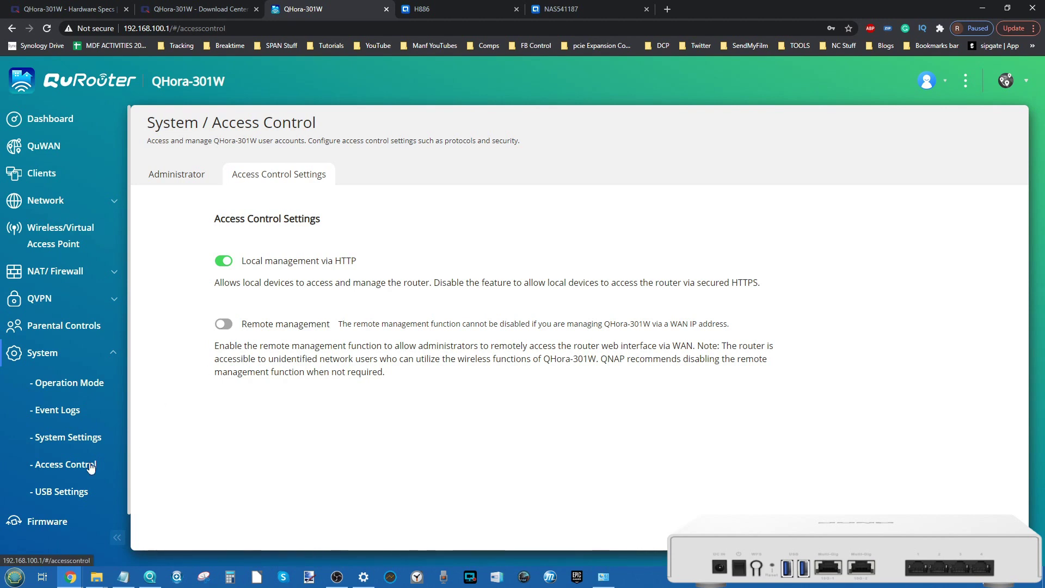
{"action": "left_click", "coordinate": [64, 492]}
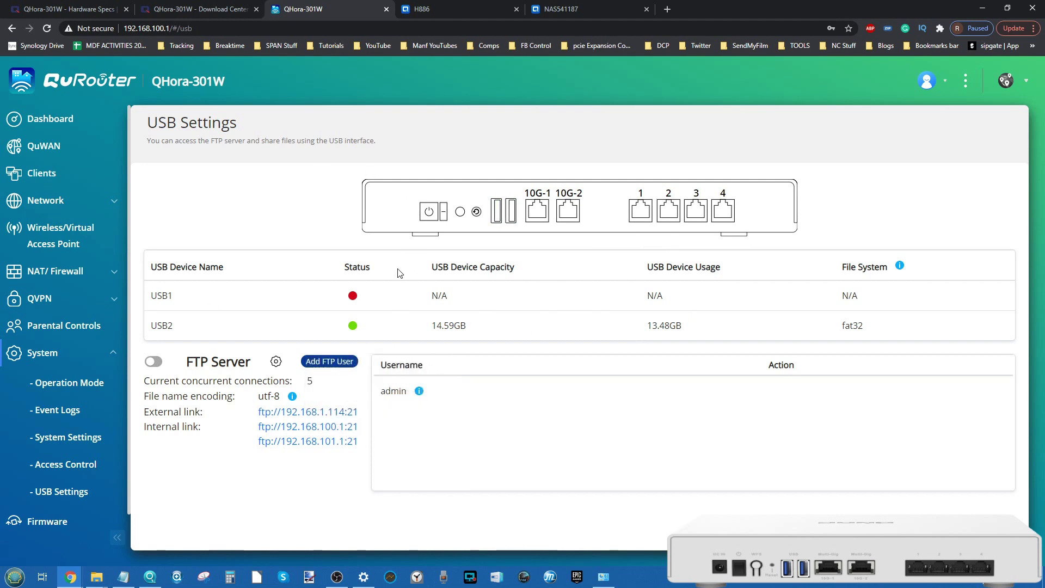
{"action": "left_click", "coordinate": [429, 5]}
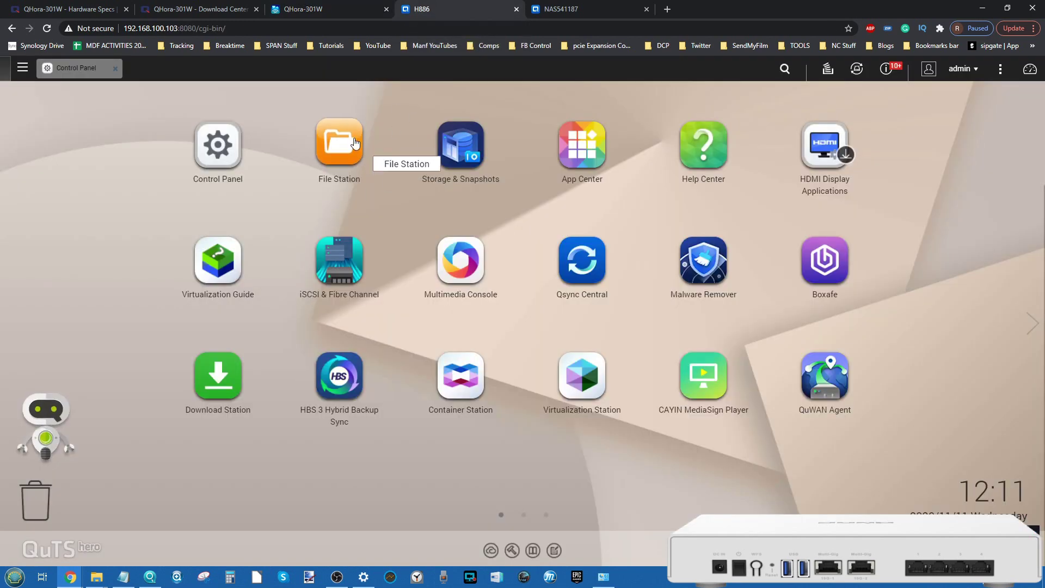
Step: Open File Station on the NAS, browse the homes folder, then go back to the QHora-301W tab
{"action": "left_click", "coordinate": [354, 142]}
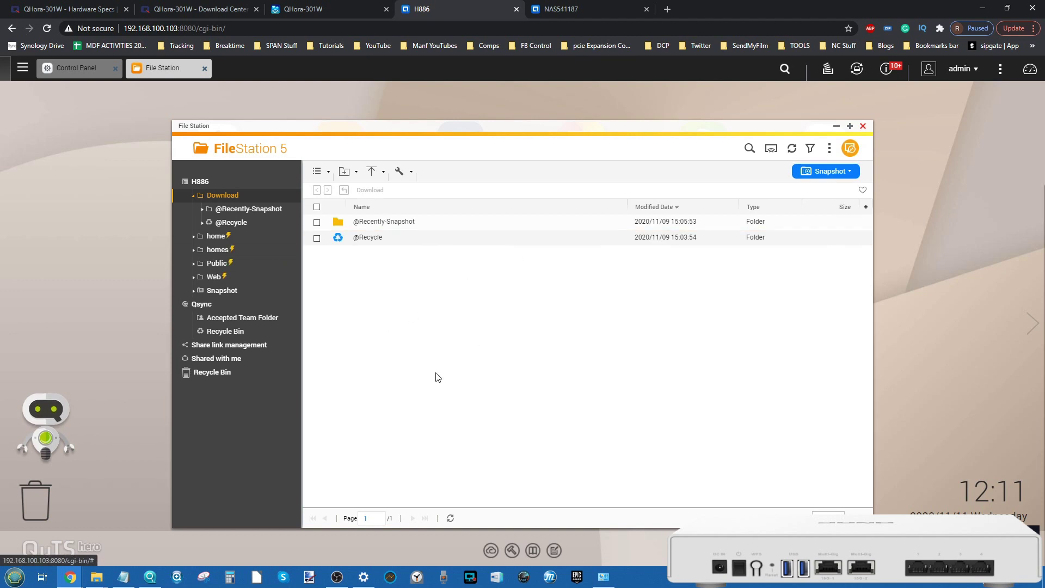
{"action": "right_click", "coordinate": [217, 251]}
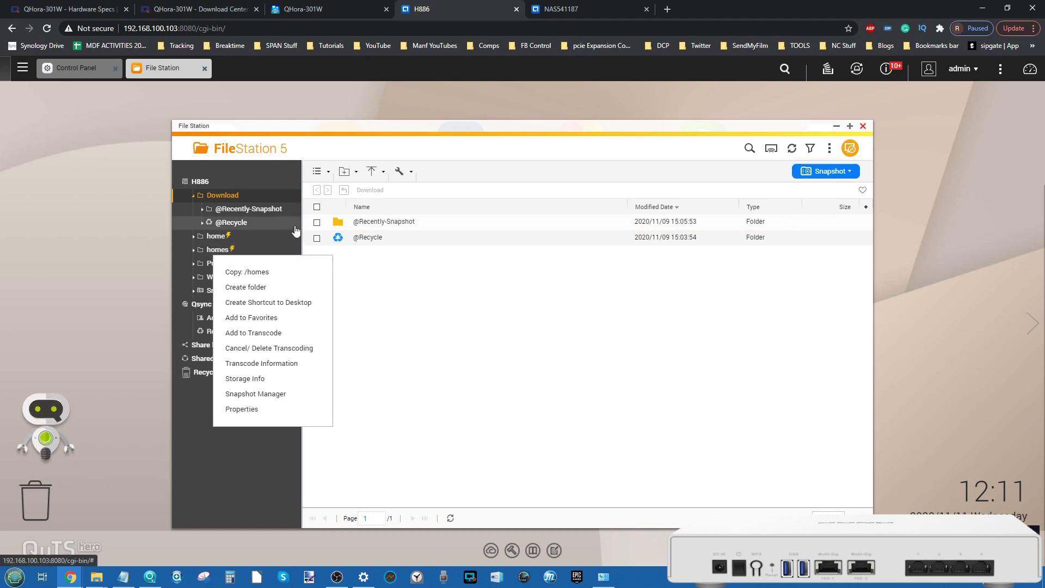
{"action": "left_click", "coordinate": [227, 248]}
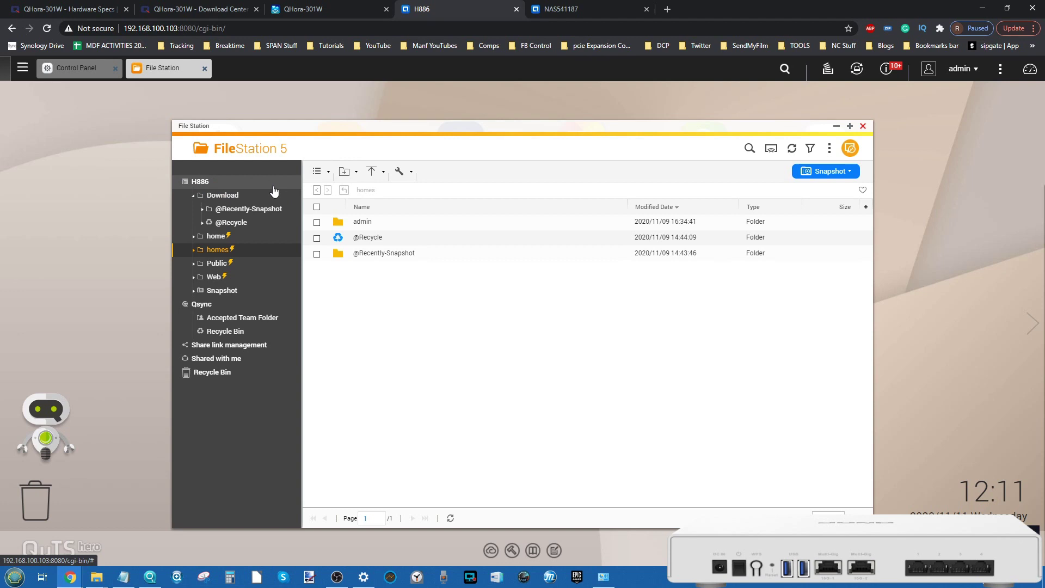
{"action": "left_click", "coordinate": [303, 9]}
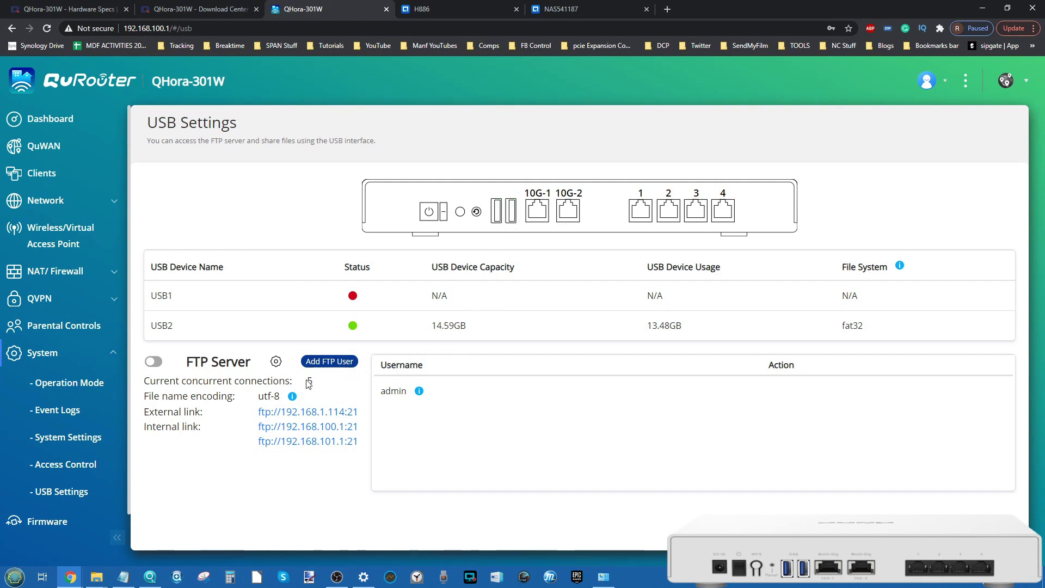
Step: Enable the FTP Server and open ftp://192.168.101.1:21 and ftp://192.168.100.1:21 in new tabs
{"action": "left_click", "coordinate": [155, 361]}
{"action": "middle_click", "coordinate": [344, 442]}
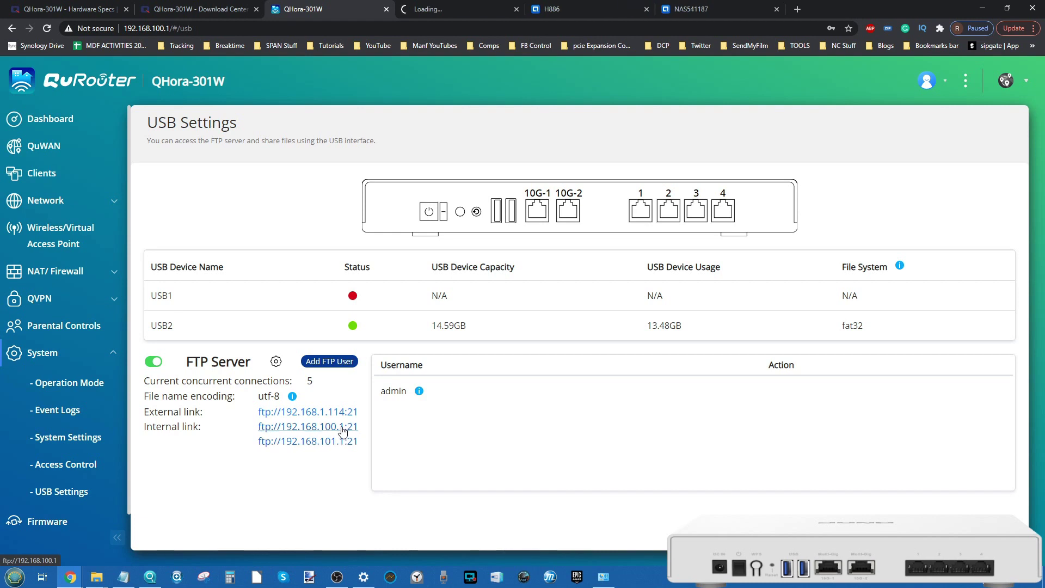
{"action": "middle_click", "coordinate": [342, 427]}
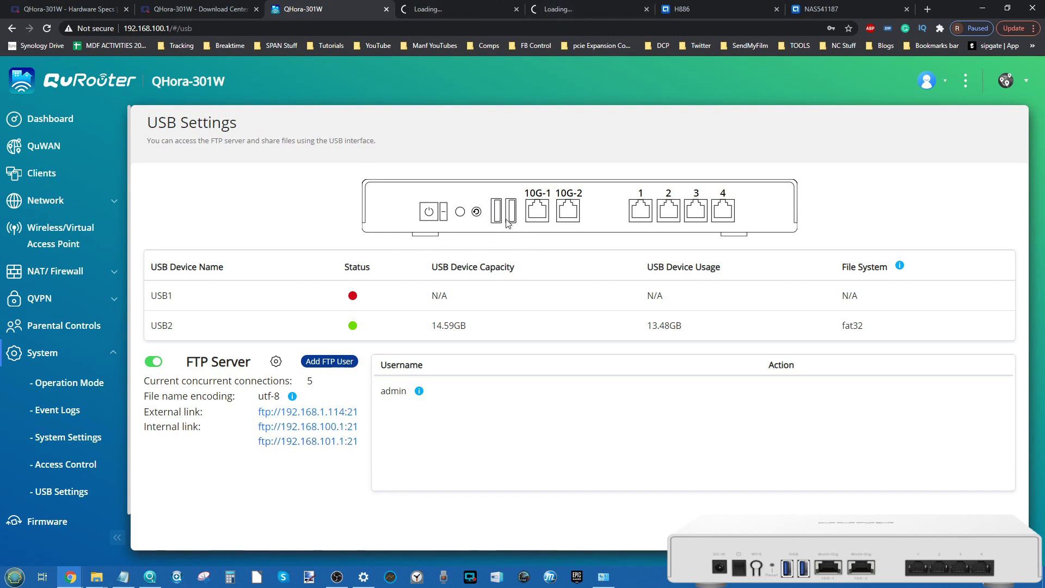
{"action": "left_click", "coordinate": [496, 2]}
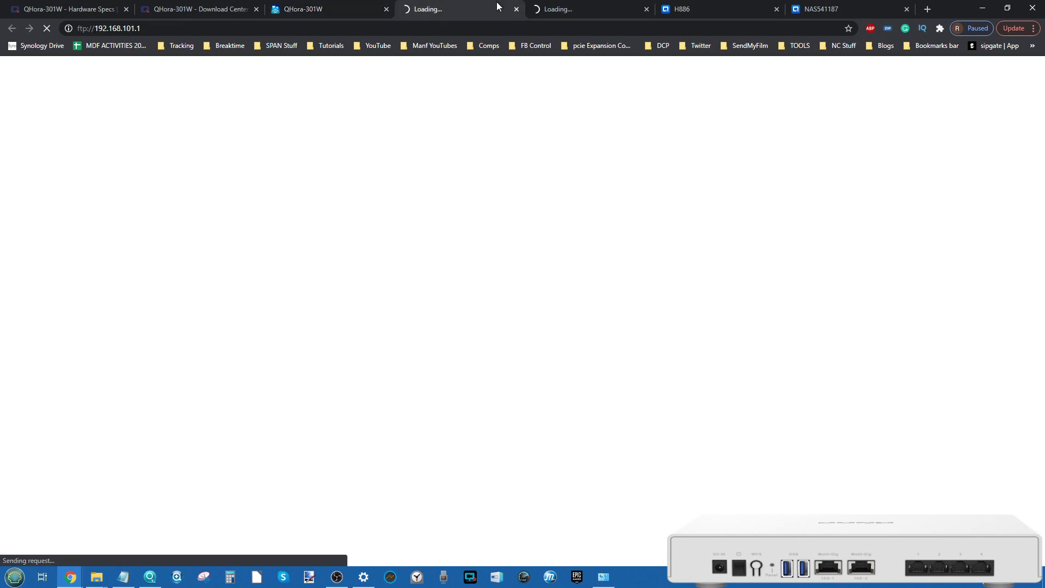
Step: Sign in to the 192.168.101.1 FTP share as admin
{"action": "left_click", "coordinate": [305, 5]}
{"action": "left_click", "coordinate": [463, 5]}
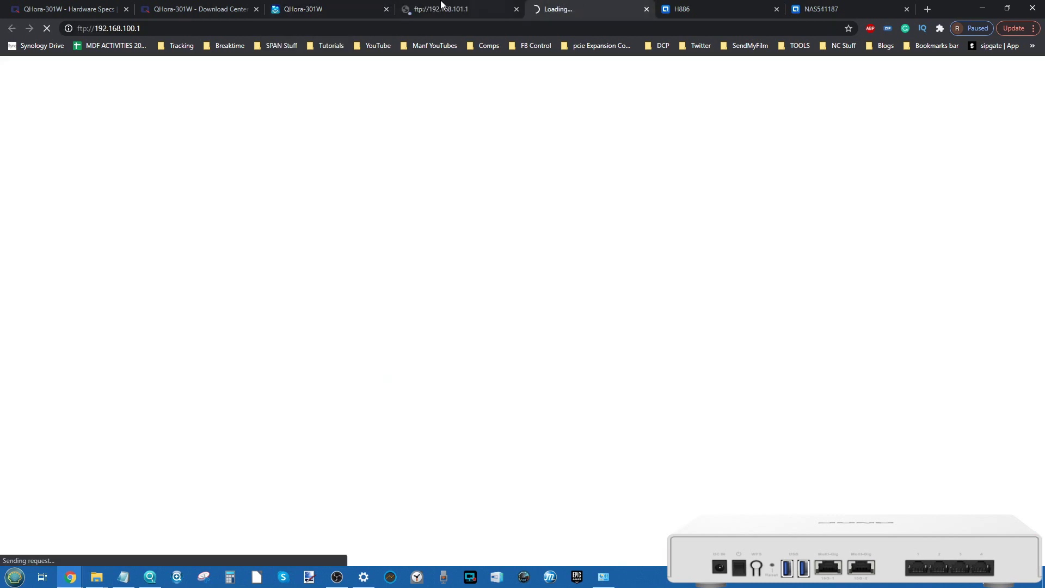
{"action": "type", "text": "admin"}
{"action": "key", "text": "Tab"}
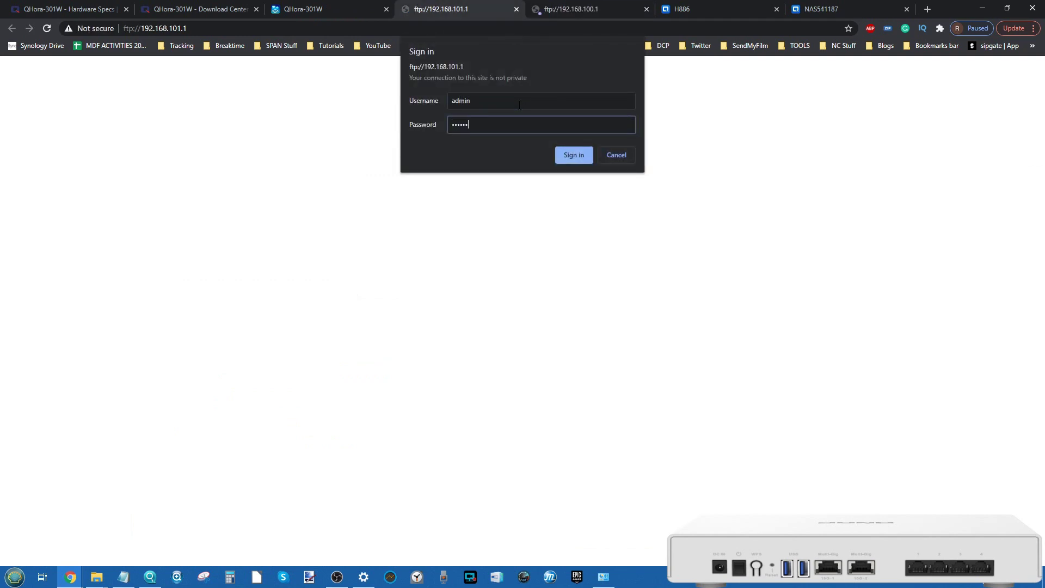
{"action": "left_click", "coordinate": [561, 161]}
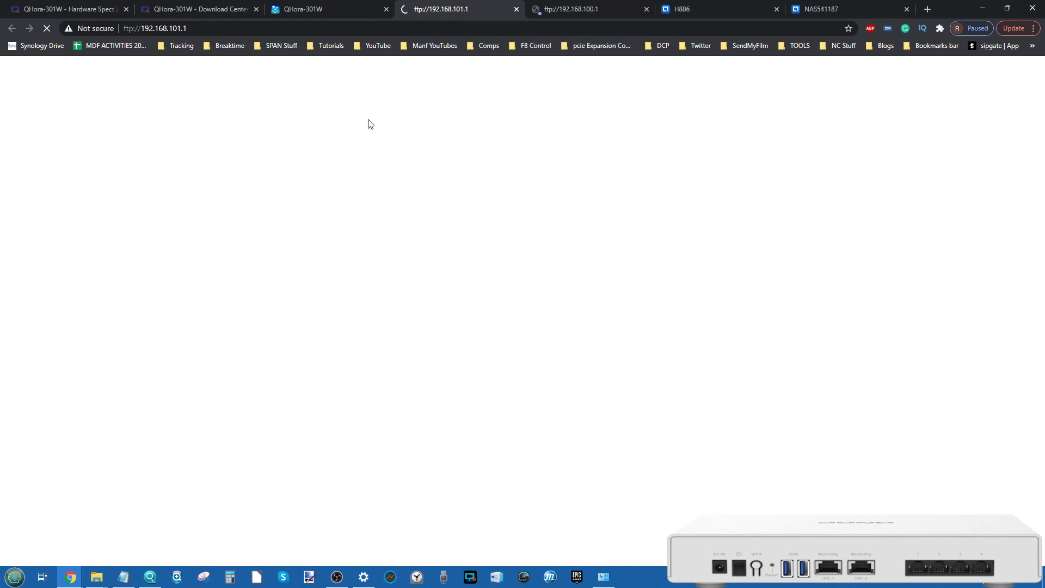
Step: Sign in to the 192.168.100.1 FTP share as admin with the account password
{"action": "left_click", "coordinate": [588, 7]}
{"action": "type", "text": "admin"}
{"action": "key", "text": "Tab"}
{"action": "type", "text": "********"}
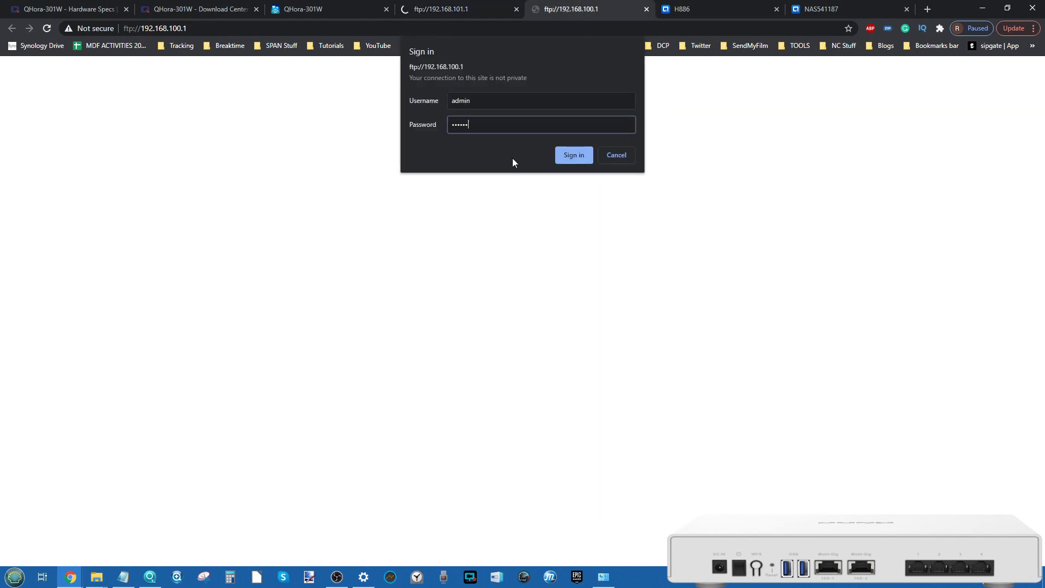
{"action": "left_click", "coordinate": [574, 155]}
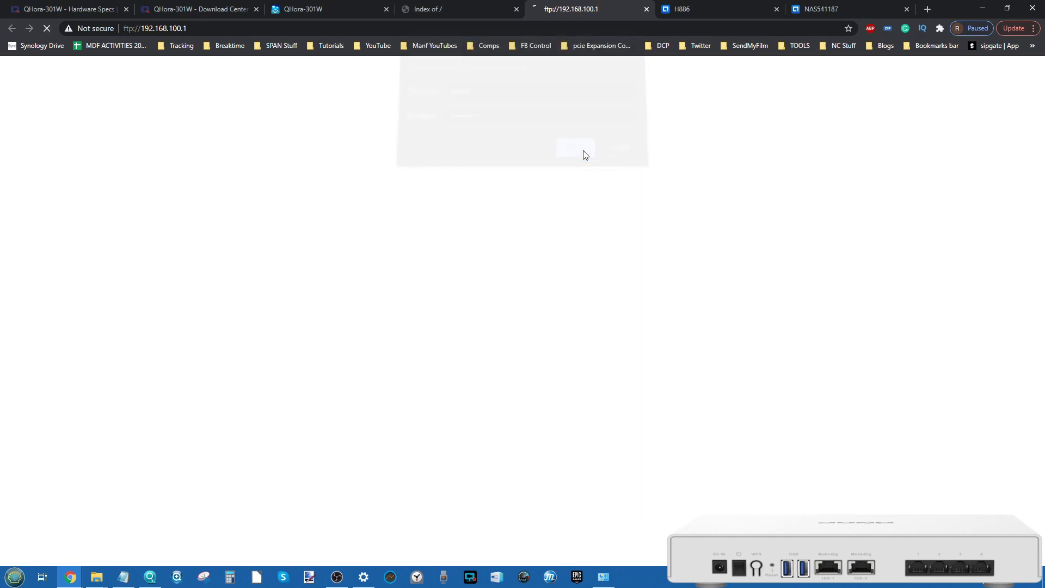
Step: Open the sda1 folder in the FTP root listing and view its files
{"action": "left_click", "coordinate": [442, 8]}
{"action": "left_click", "coordinate": [26, 116]}
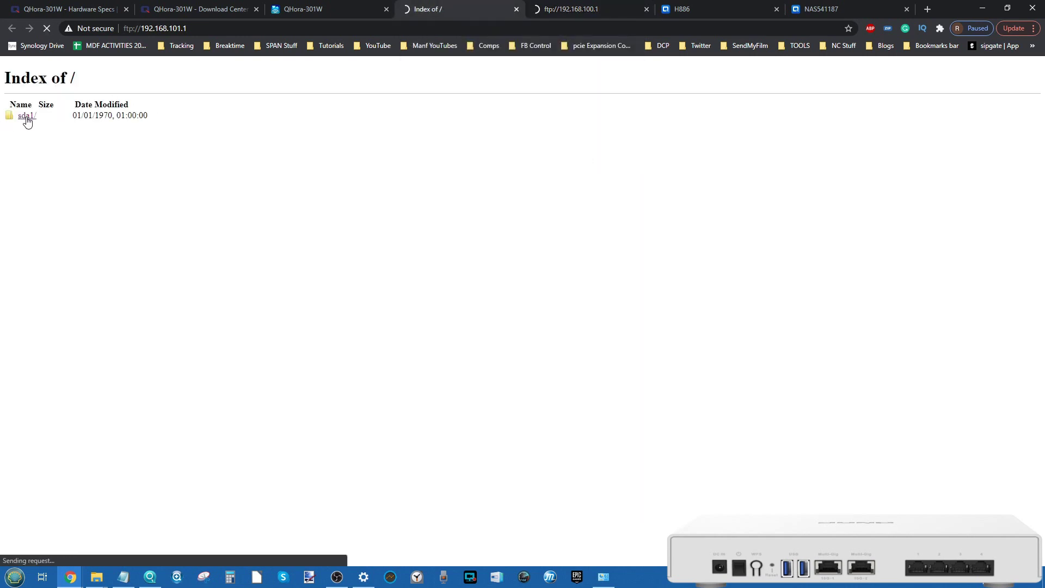
{"action": "left_click", "coordinate": [549, 10]}
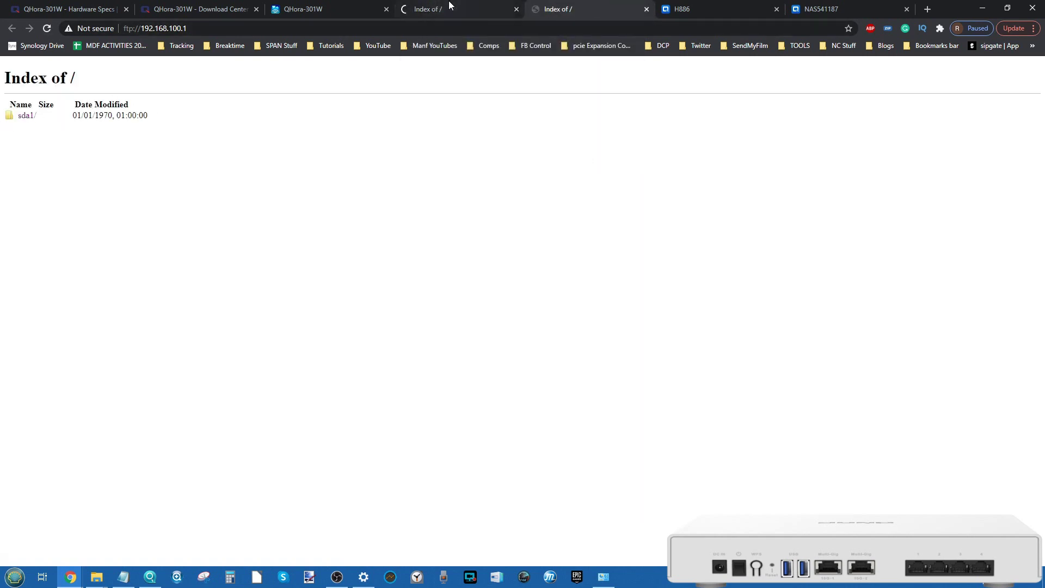
{"action": "left_click", "coordinate": [321, 9]}
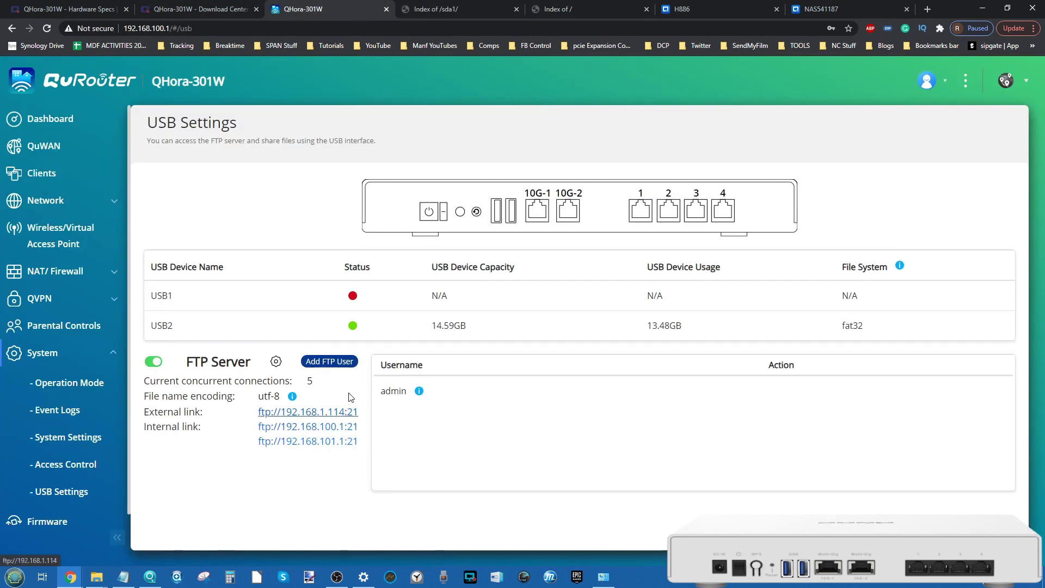
{"action": "left_click", "coordinate": [545, 7]}
{"action": "left_click", "coordinate": [429, 8]}
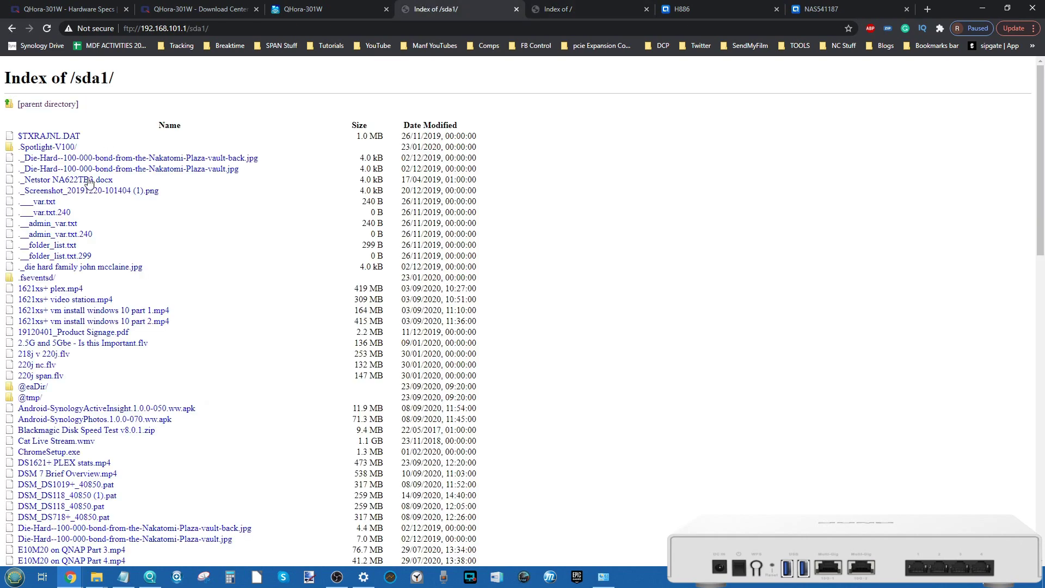
Step: Close both FTP 'Index of' tabs, leaving the router's USB Settings page
{"action": "right_click", "coordinate": [300, 15]}
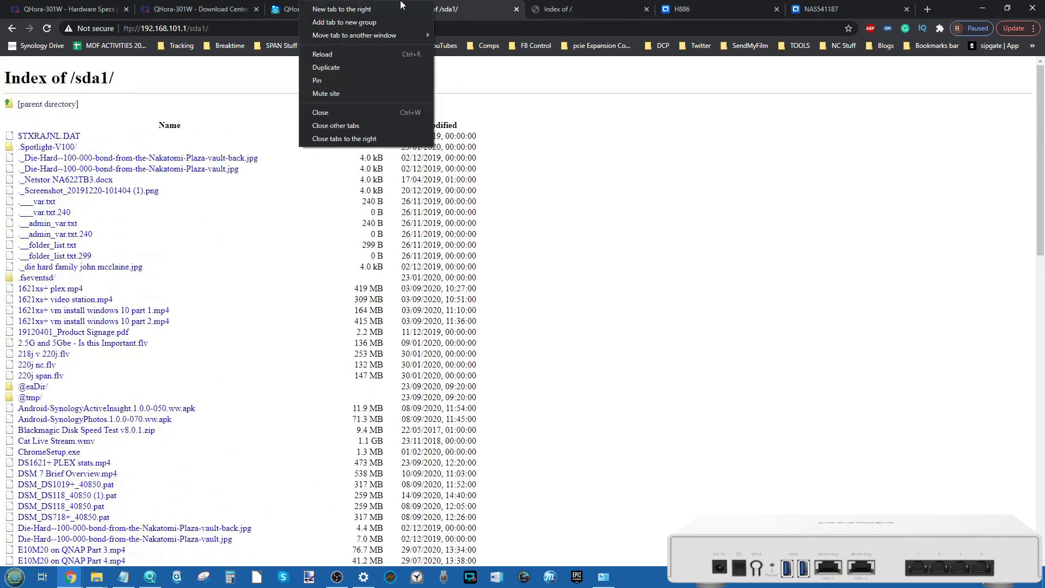
{"action": "left_click", "coordinate": [290, 4]}
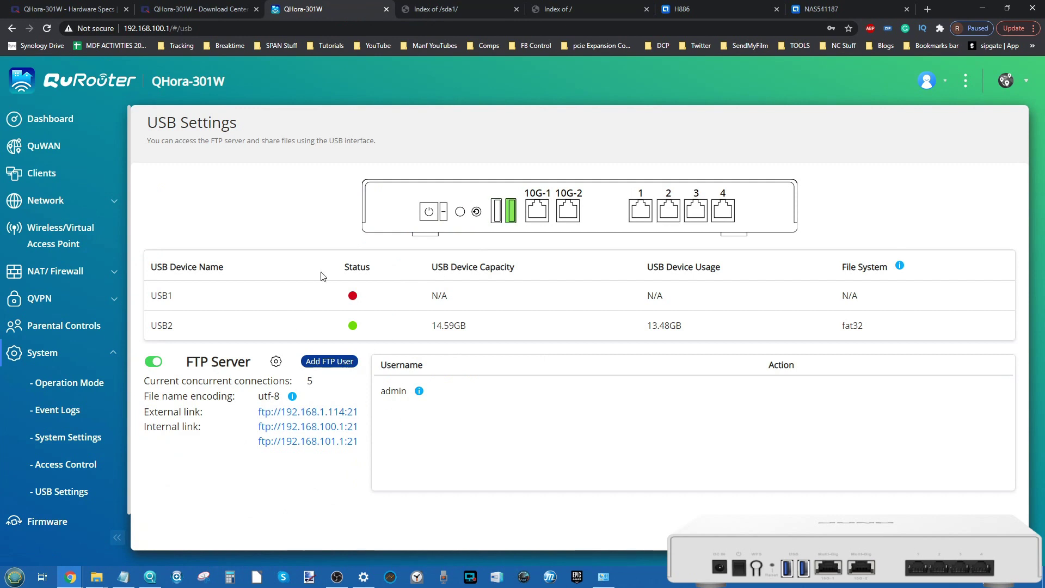
{"action": "left_click", "coordinate": [516, 10]}
{"action": "left_click", "coordinate": [516, 9]}
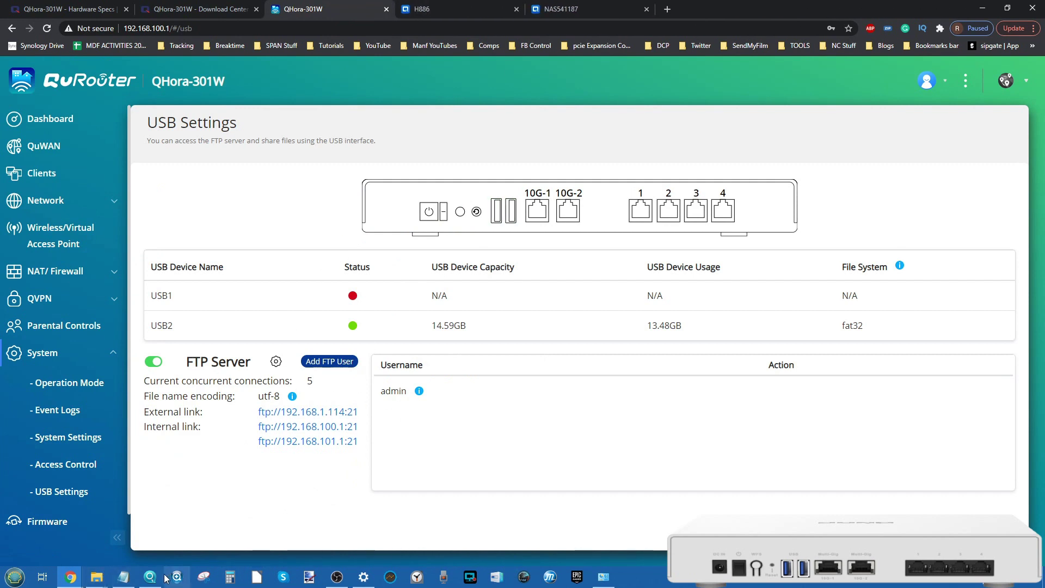
{"action": "left_click", "coordinate": [150, 577]}
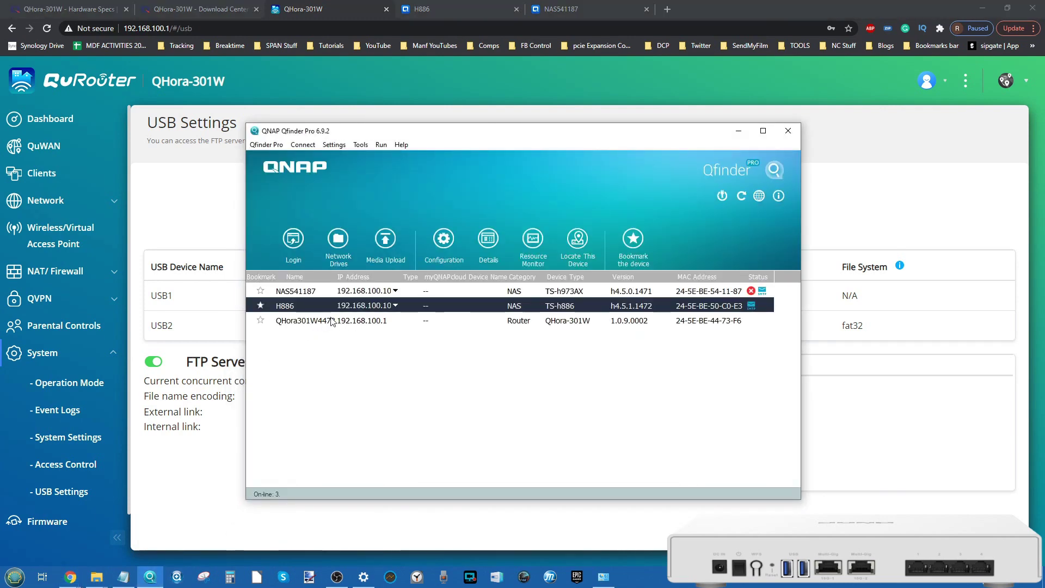
Step: Map the QHora301W4473 router as a network drive using the admin username and password
{"action": "right_click", "coordinate": [331, 320]}
{"action": "left_click", "coordinate": [389, 431]}
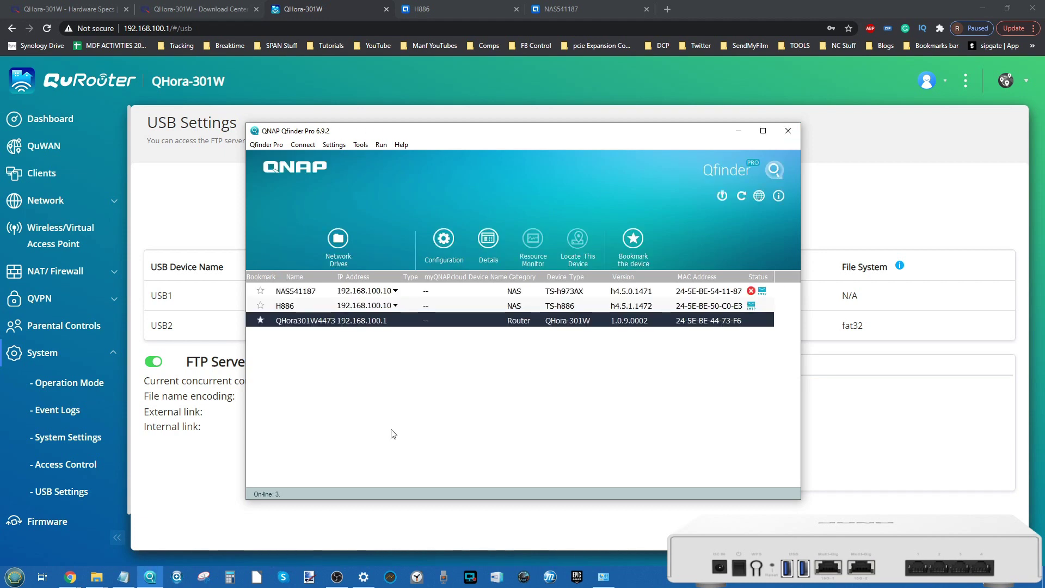
{"action": "type", "text": "admin"}
{"action": "key", "text": "Tab"}
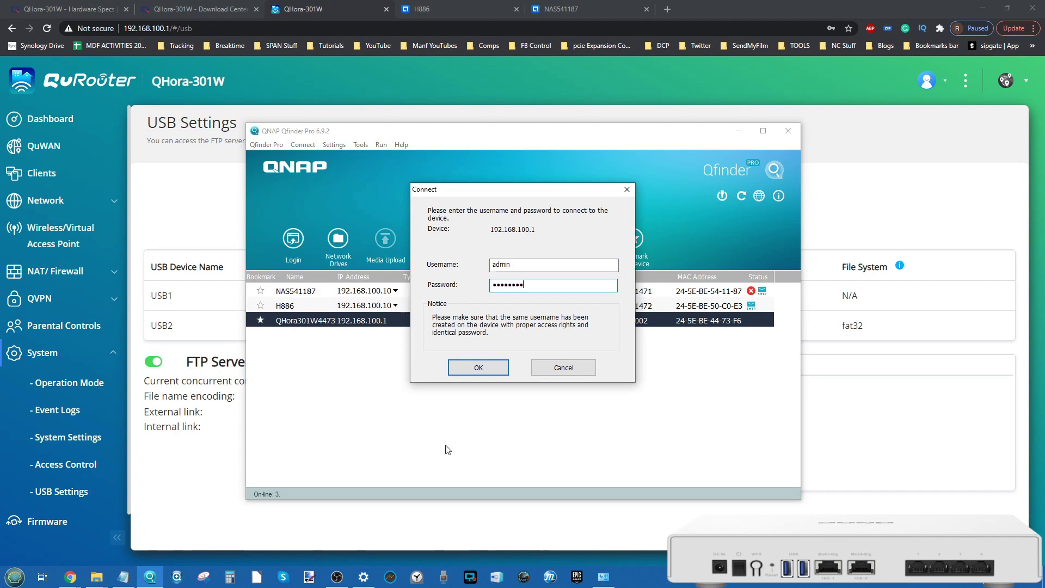
{"action": "left_click", "coordinate": [495, 361]}
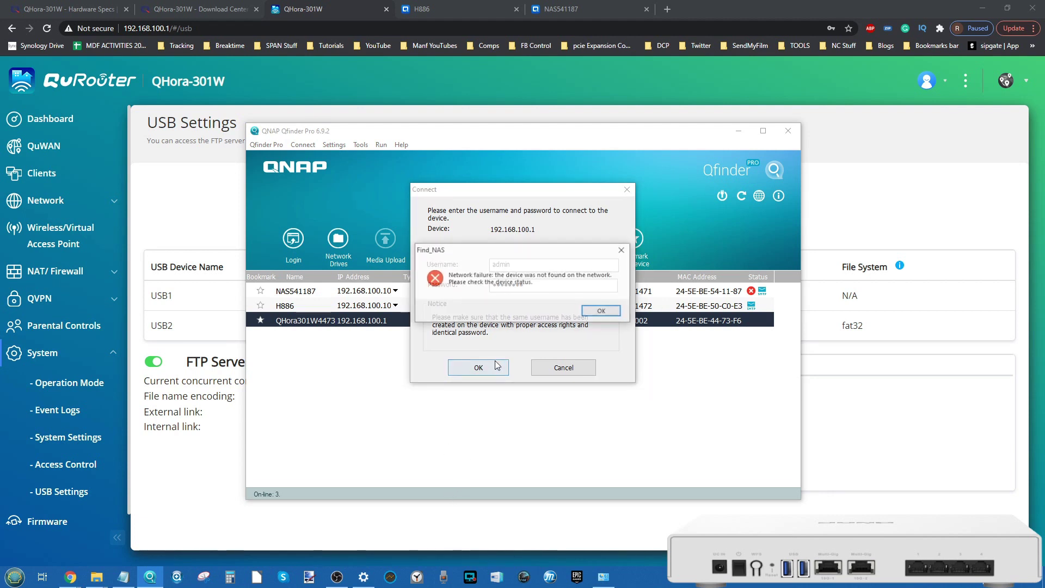
Step: Retry the connection, dismiss the network errors, and minimise Qfinder Pro
{"action": "left_click", "coordinate": [592, 313]}
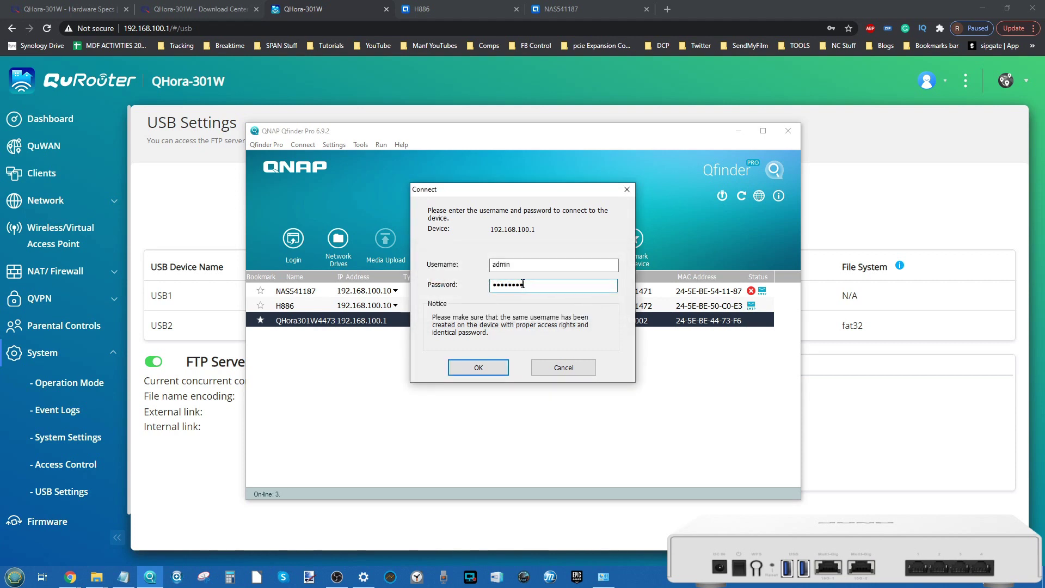
{"action": "type", "text": "ad"}
{"action": "left_click", "coordinate": [452, 364]}
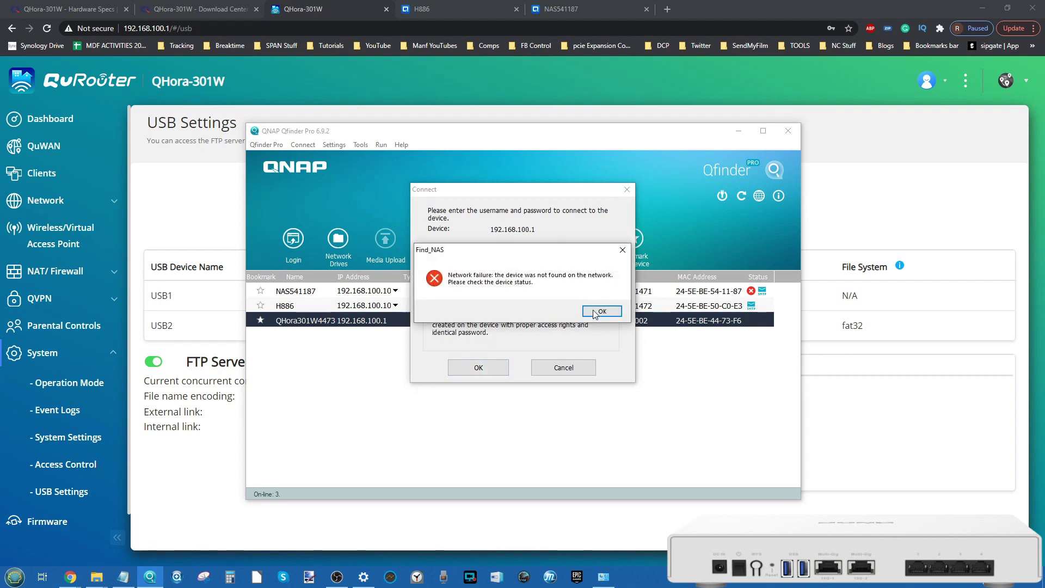
{"action": "left_click", "coordinate": [598, 314]}
{"action": "key", "text": "Return"}
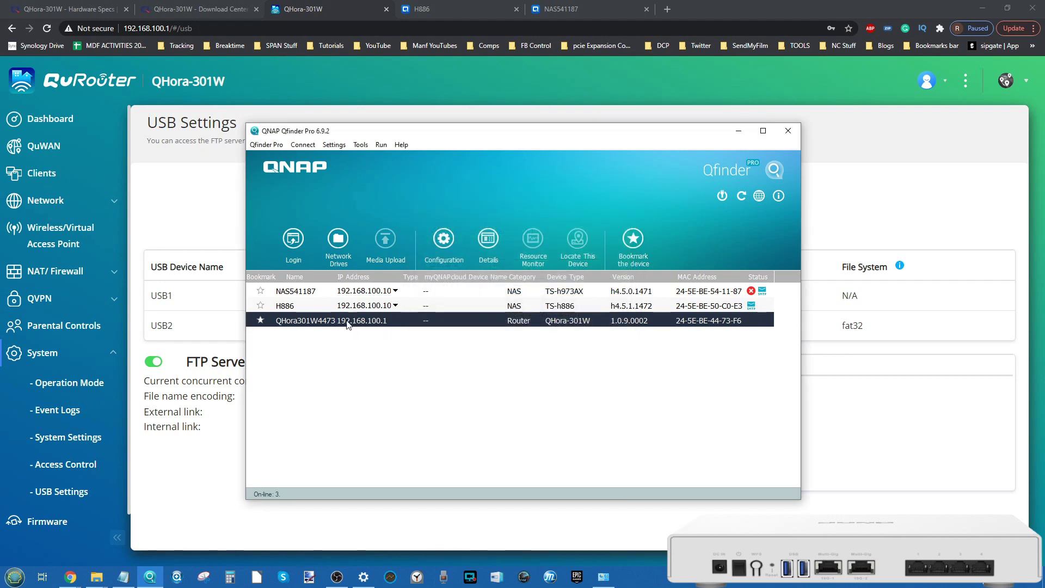
{"action": "left_click", "coordinate": [739, 131]}
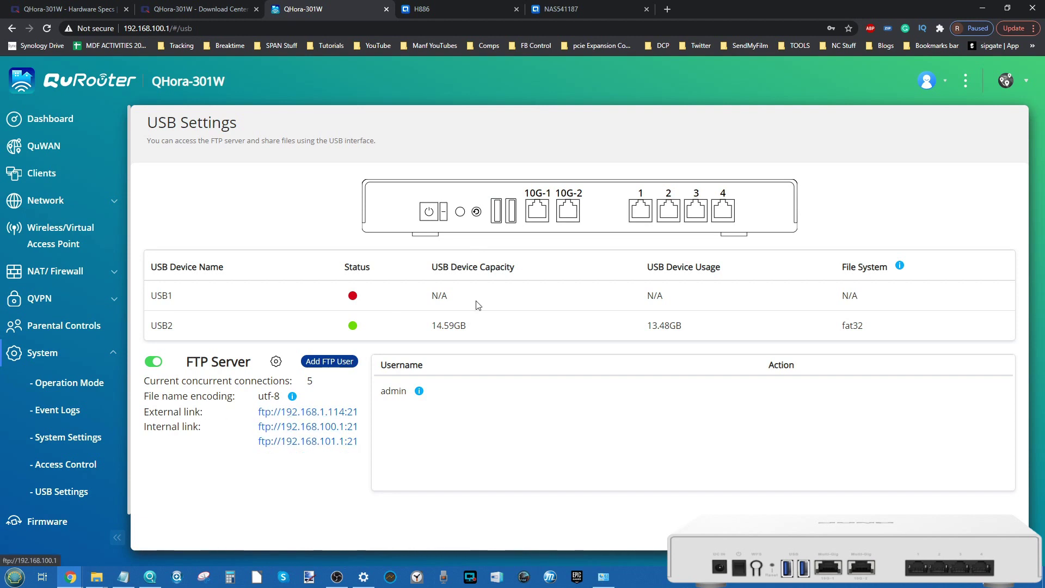
Step: Glance at the H886 tab, then open Firmware showing version 1.0.9.0002 up to date
{"action": "left_click", "coordinate": [468, 9]}
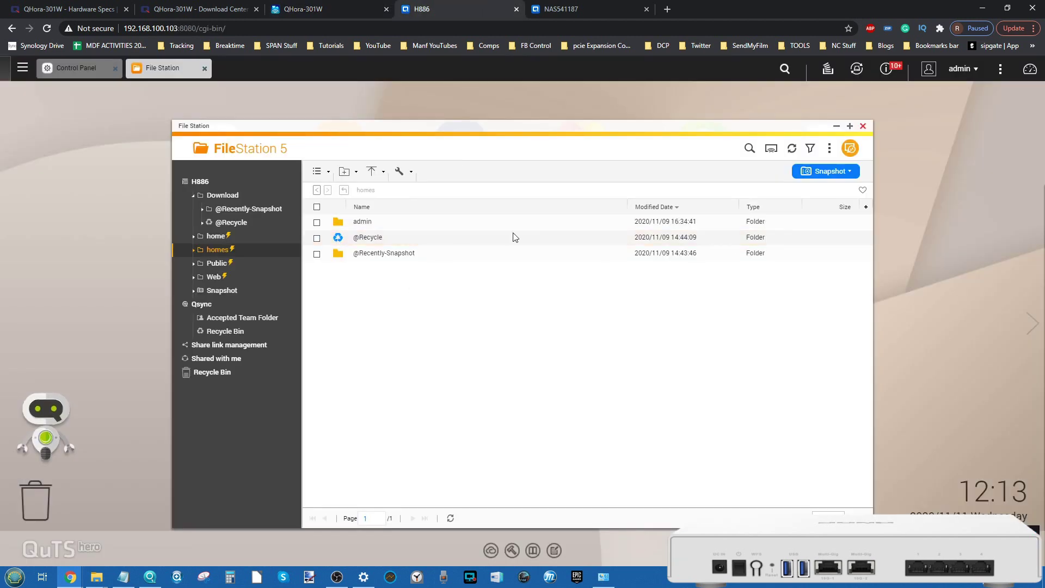
{"action": "key", "text": "ctrl+shift+Tab"}
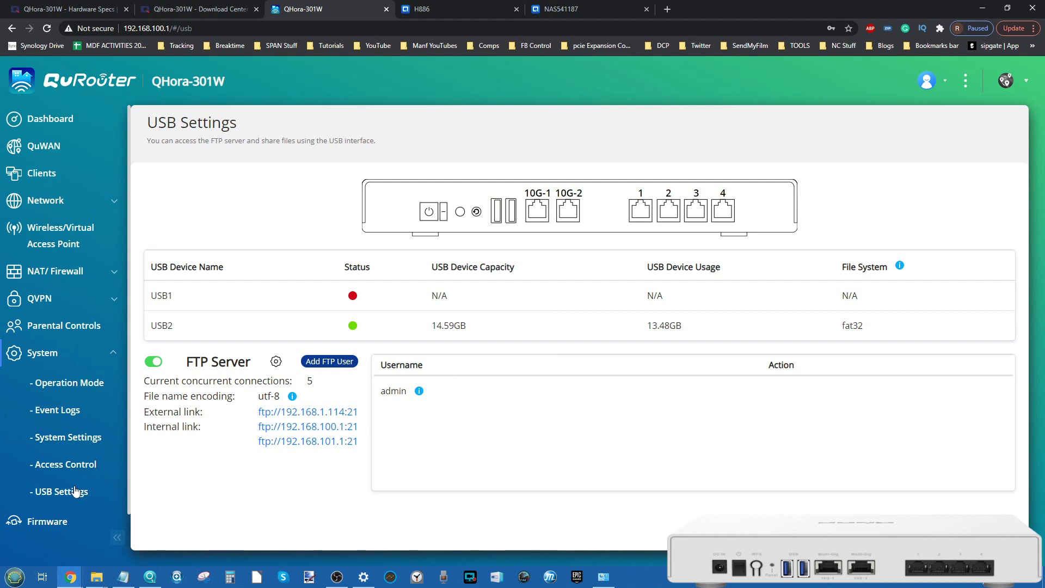
{"action": "left_click", "coordinate": [45, 523]}
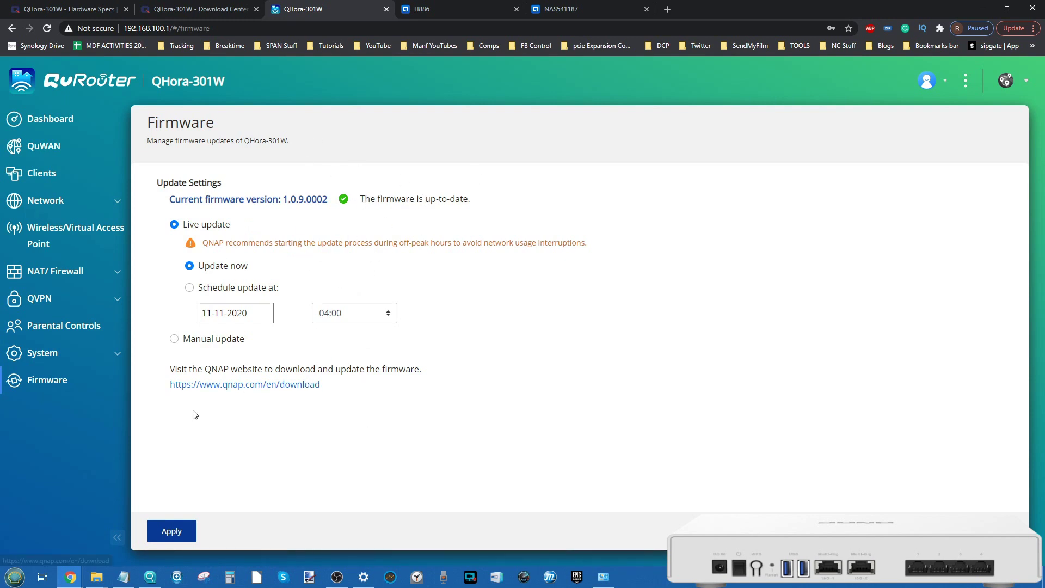
Step: View the Dashboard, QuWAN, Network > Port Definition and Clients pages, then switch to the H886 tab
{"action": "left_click", "coordinate": [63, 123]}
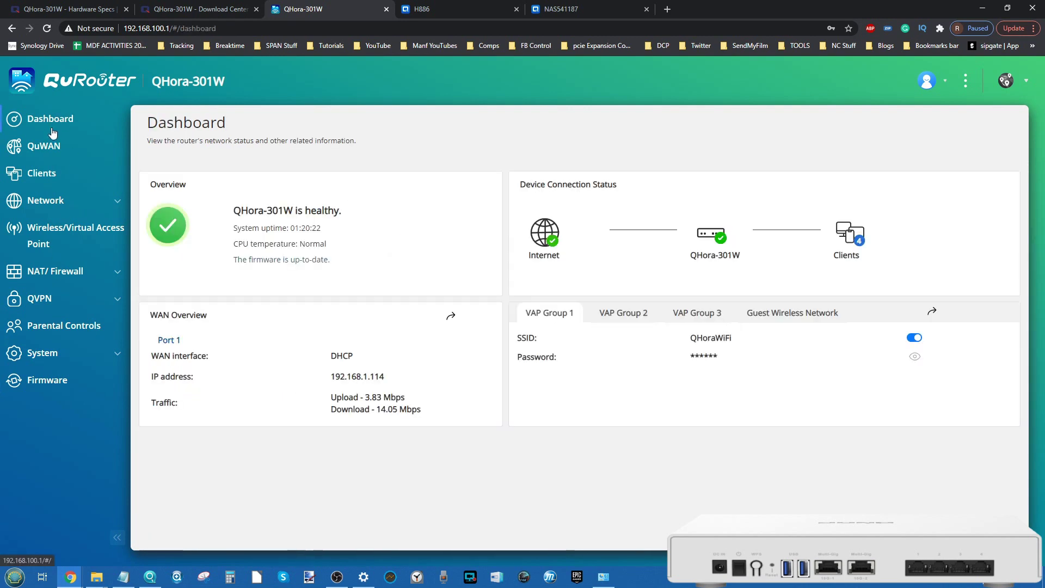
{"action": "left_click", "coordinate": [50, 151]}
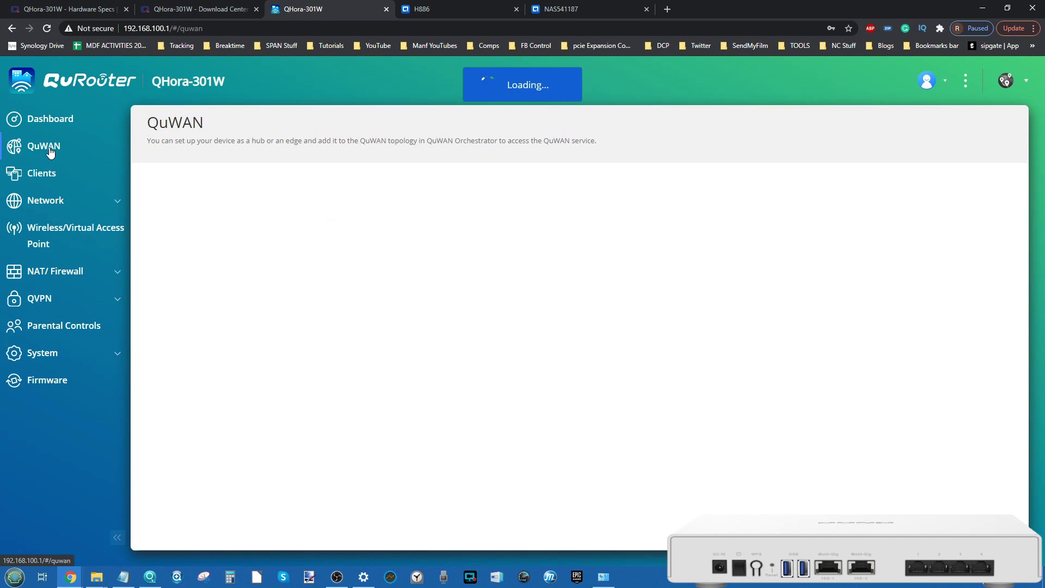
{"action": "left_click", "coordinate": [63, 203]}
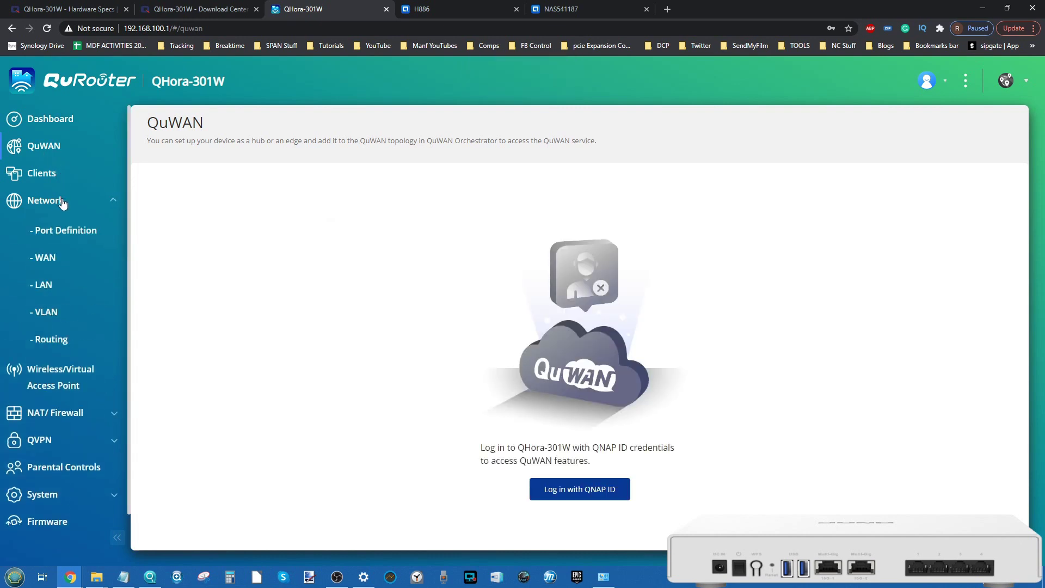
{"action": "left_click", "coordinate": [72, 233]}
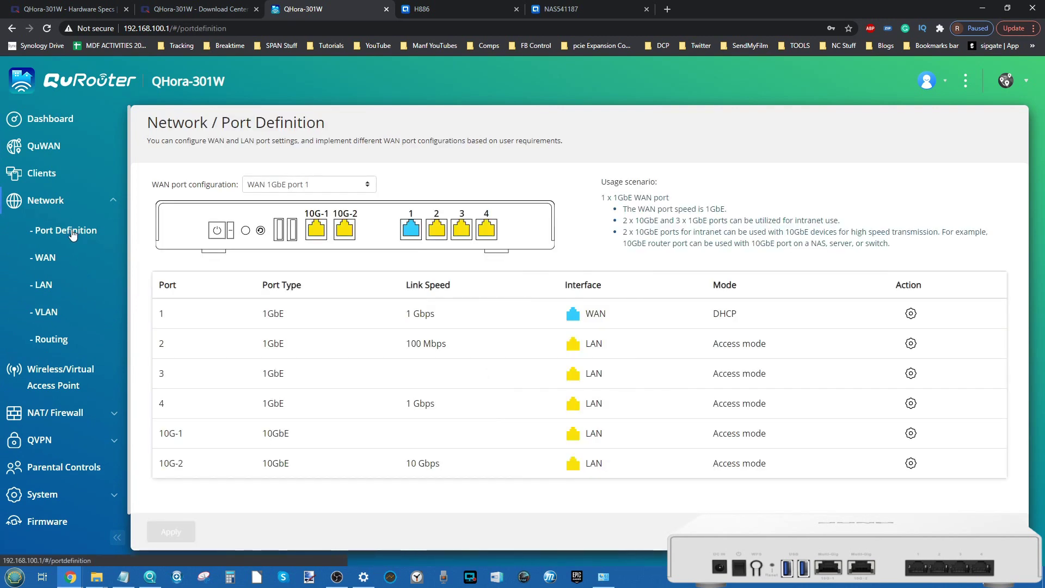
{"action": "left_click", "coordinate": [52, 173]}
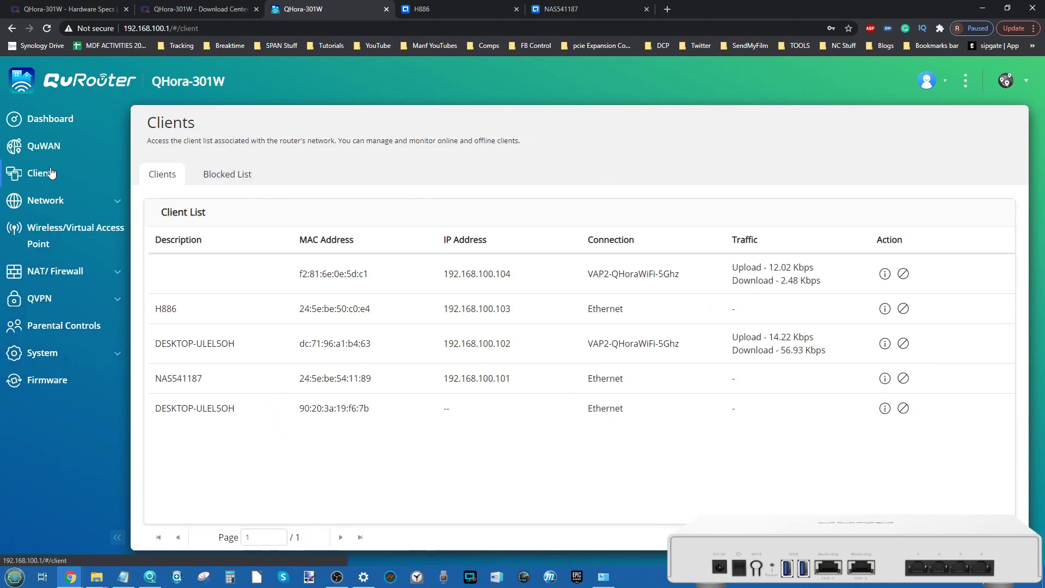
{"action": "left_click", "coordinate": [404, 7]}
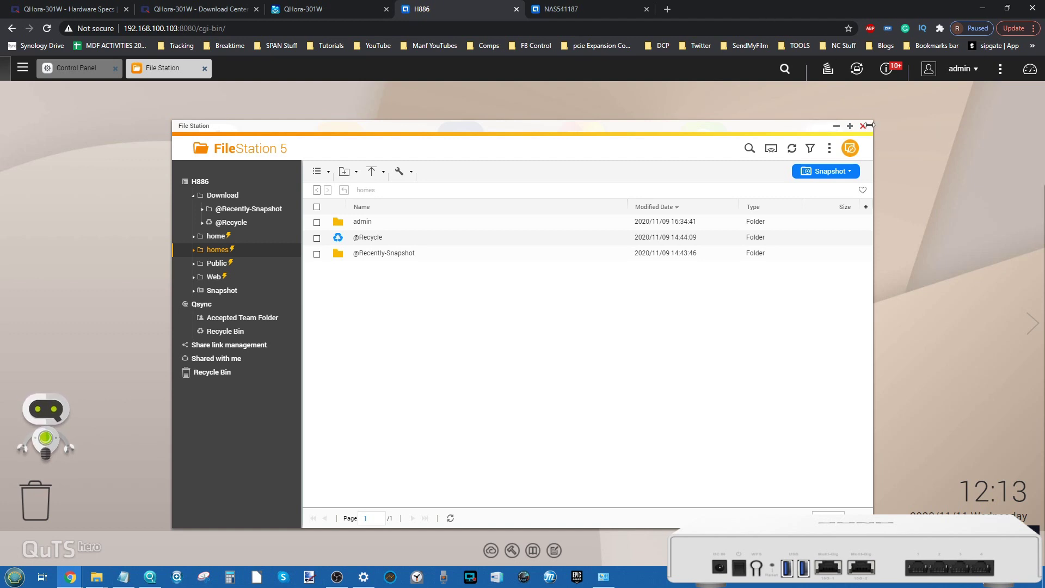
Step: Close File Station on the H886 NAS, show the main app menu, then return to QHora-301W
{"action": "left_click_drag", "start_coordinate": [865, 130], "coordinate": [884, 124]}
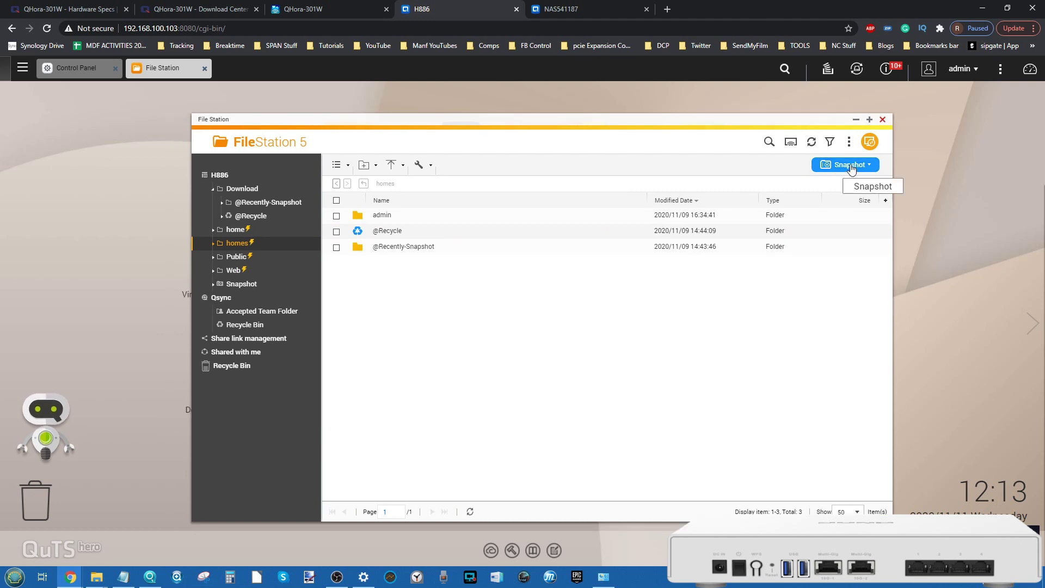
{"action": "left_click", "coordinate": [883, 120]}
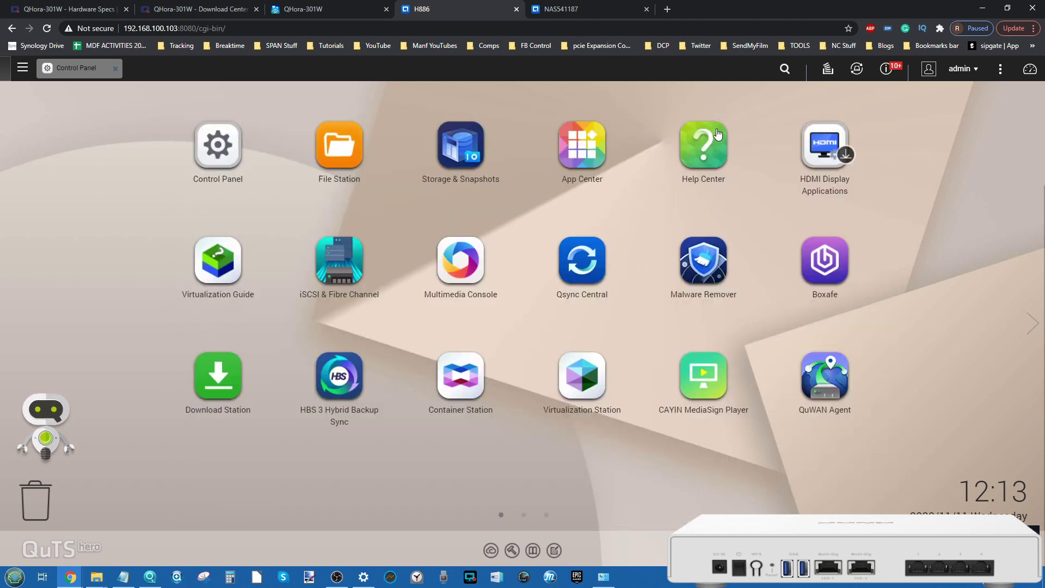
{"action": "left_click", "coordinate": [23, 69]}
{"action": "left_click", "coordinate": [25, 70]}
{"action": "left_click", "coordinate": [23, 69]}
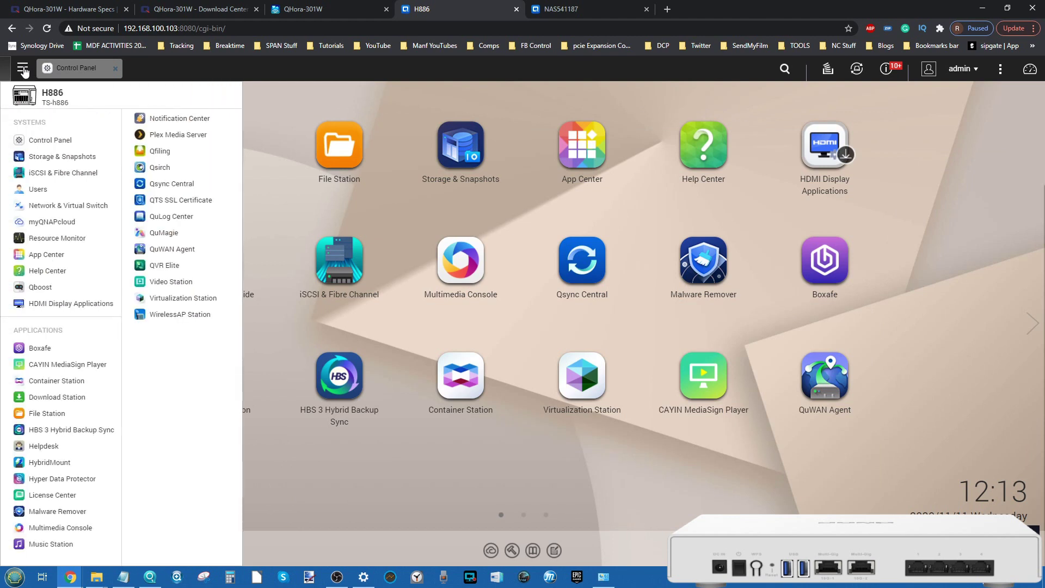
{"action": "left_click", "coordinate": [326, 7]}
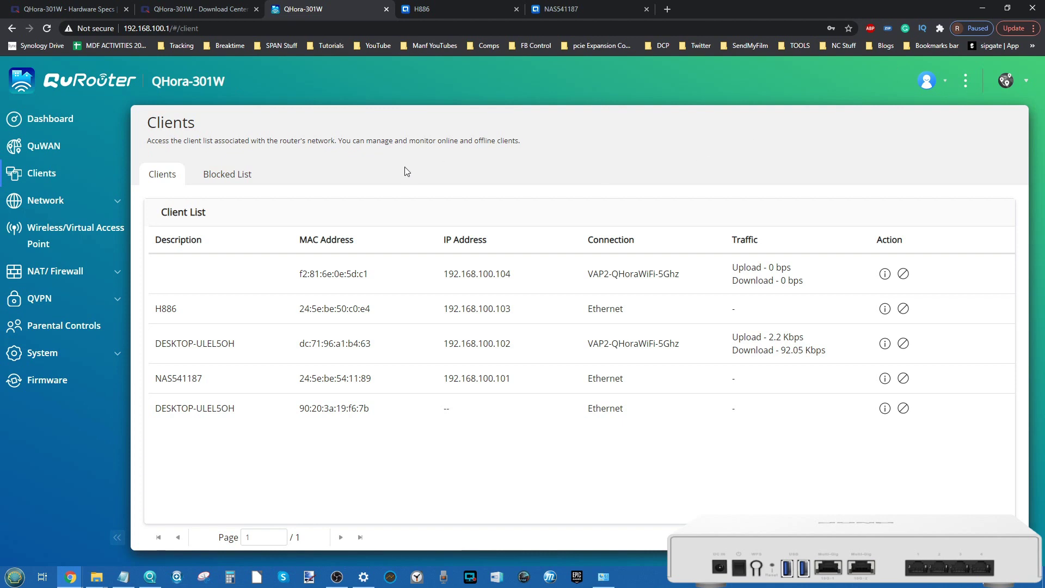
Step: Show Wireless/Virtual Access Point: VAP Group 1's QHoraWiFi enabled, Groups 2 and 3 off
{"action": "left_click", "coordinate": [66, 235]}
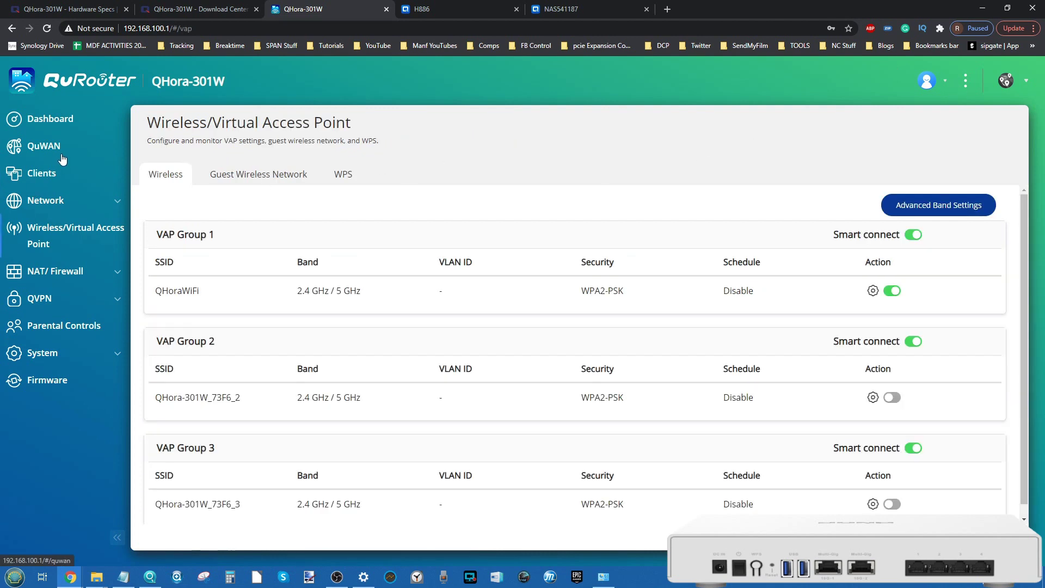